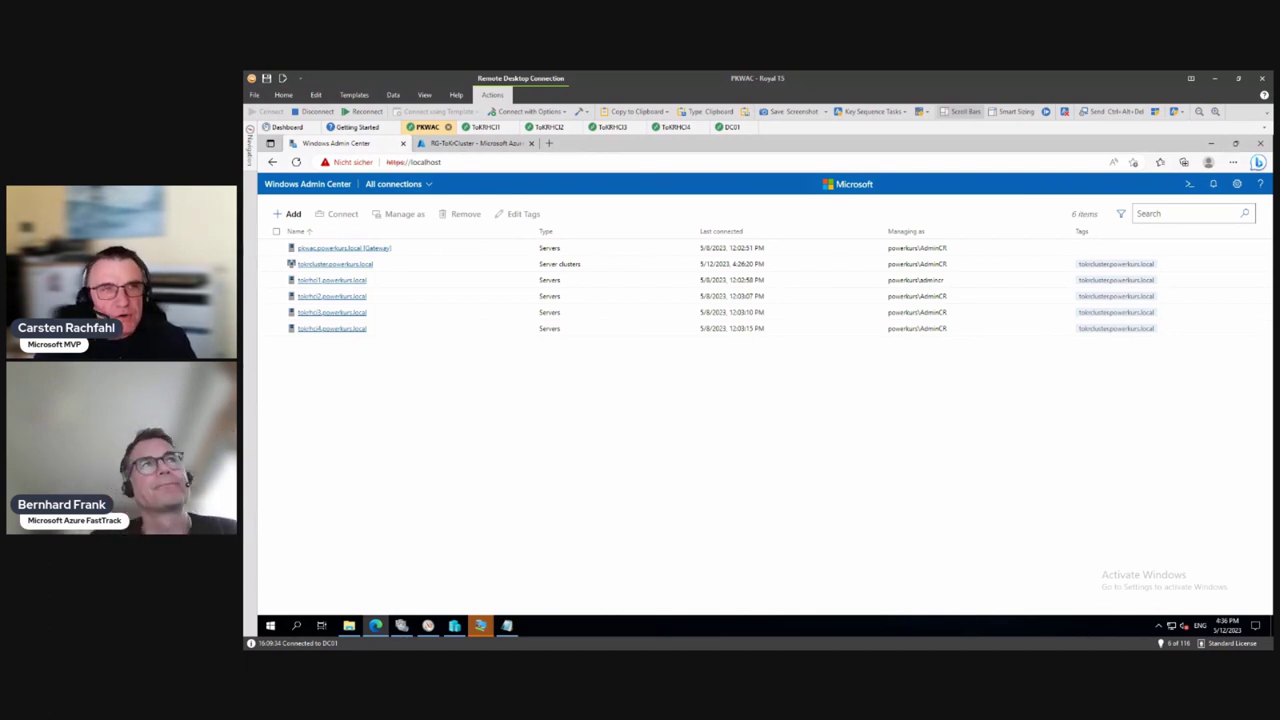
Open the updates tool for tokrcluster.powerkurs.local and try to add the Cluster-Aware-Updating role.
left_click(315, 265)
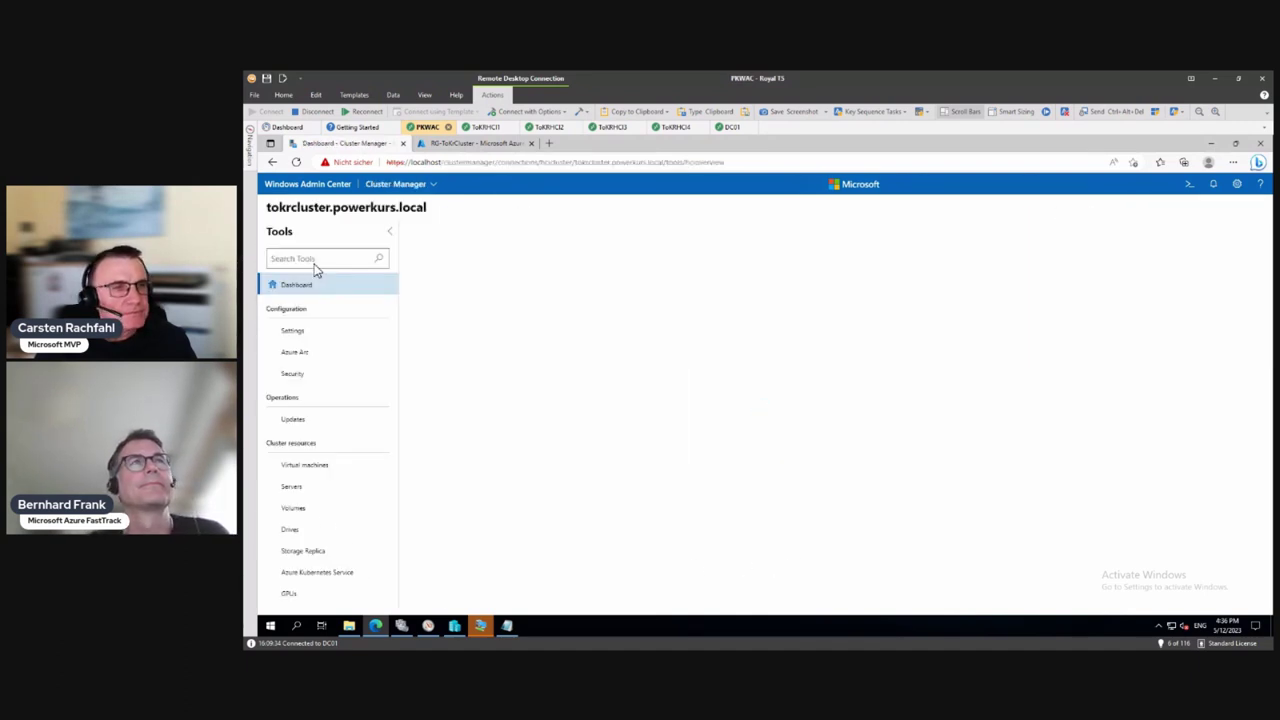
left_click(289, 426)
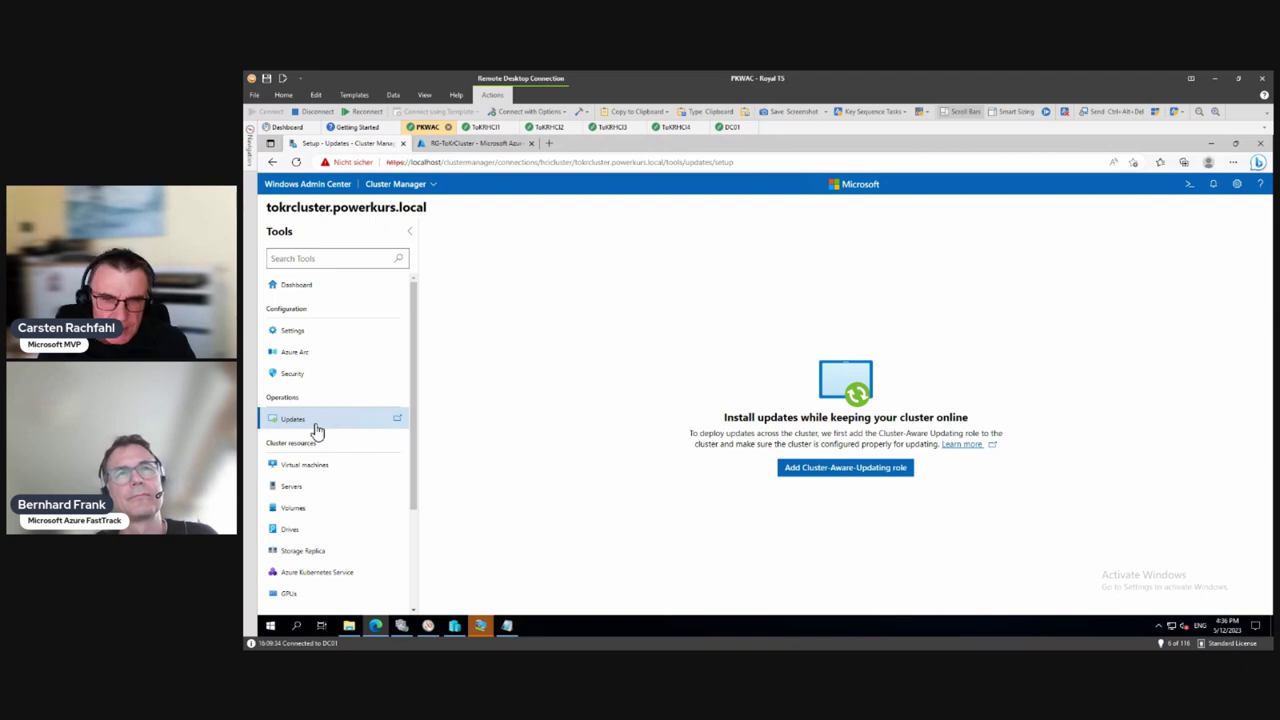
left_click(853, 474)
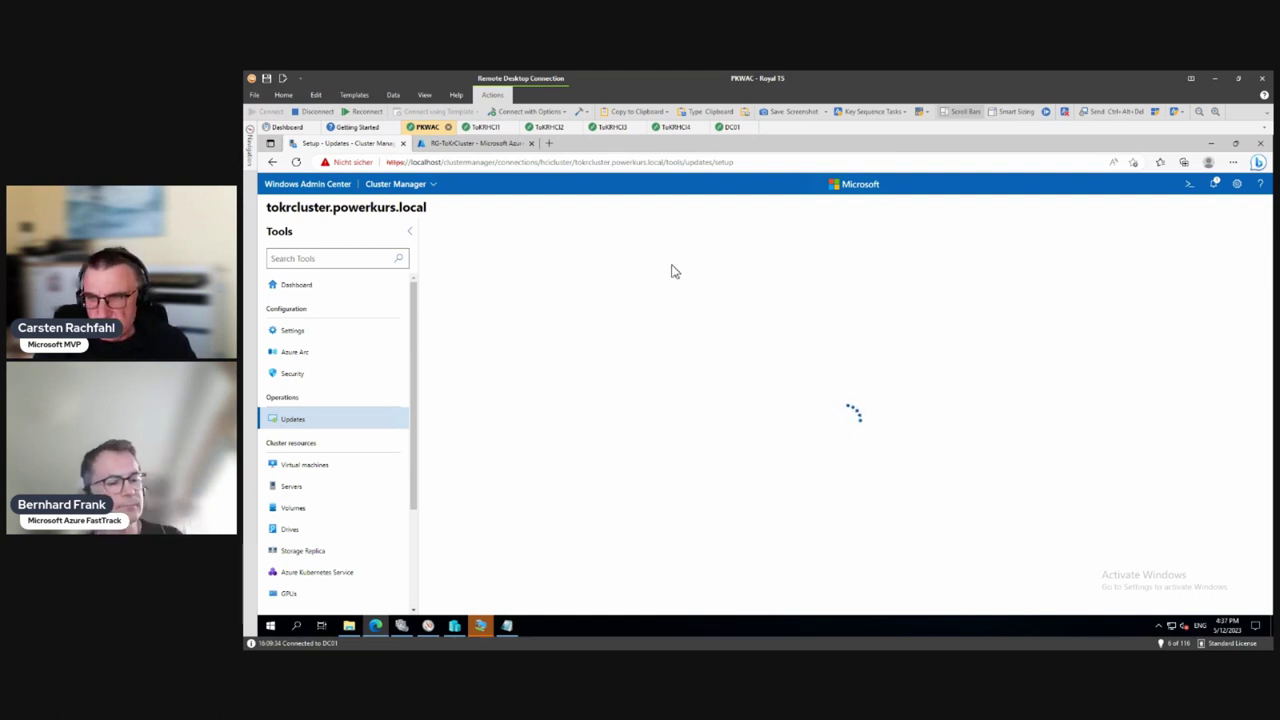
Switch to the DC01 session and open the security permissions of the Hallenberg organizational unit.
left_click(731, 128)
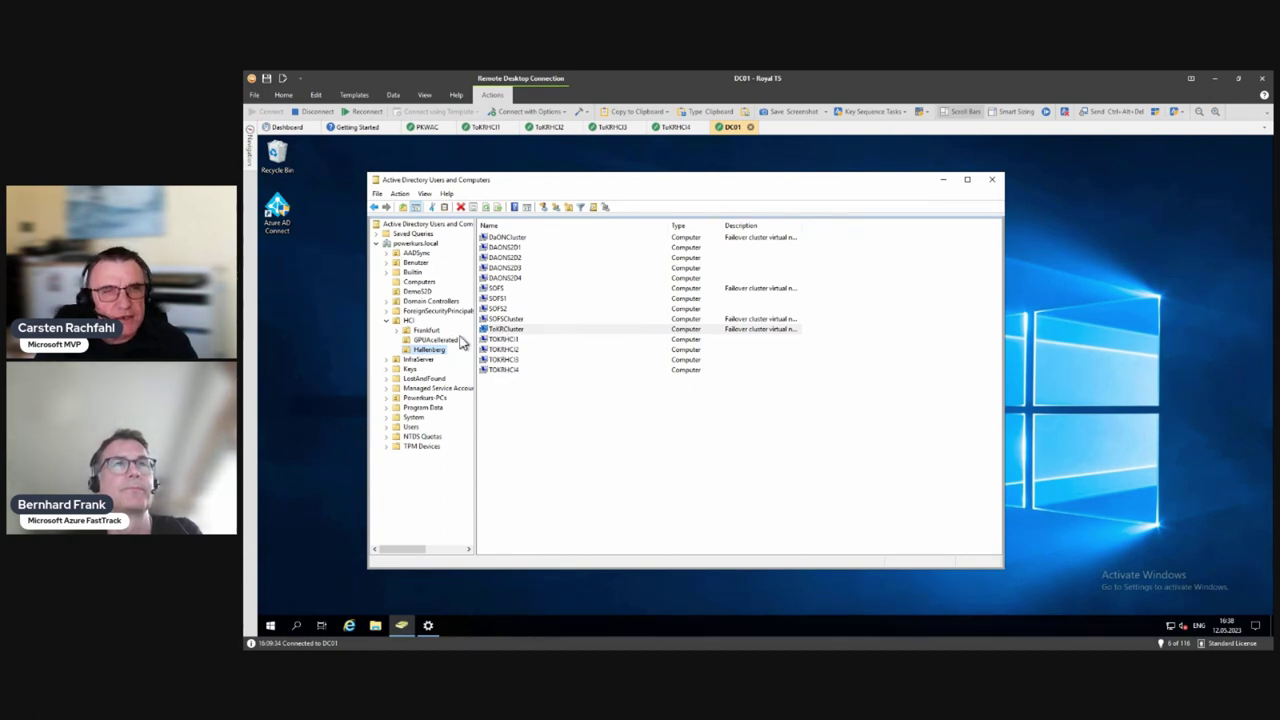
right_click(418, 358)
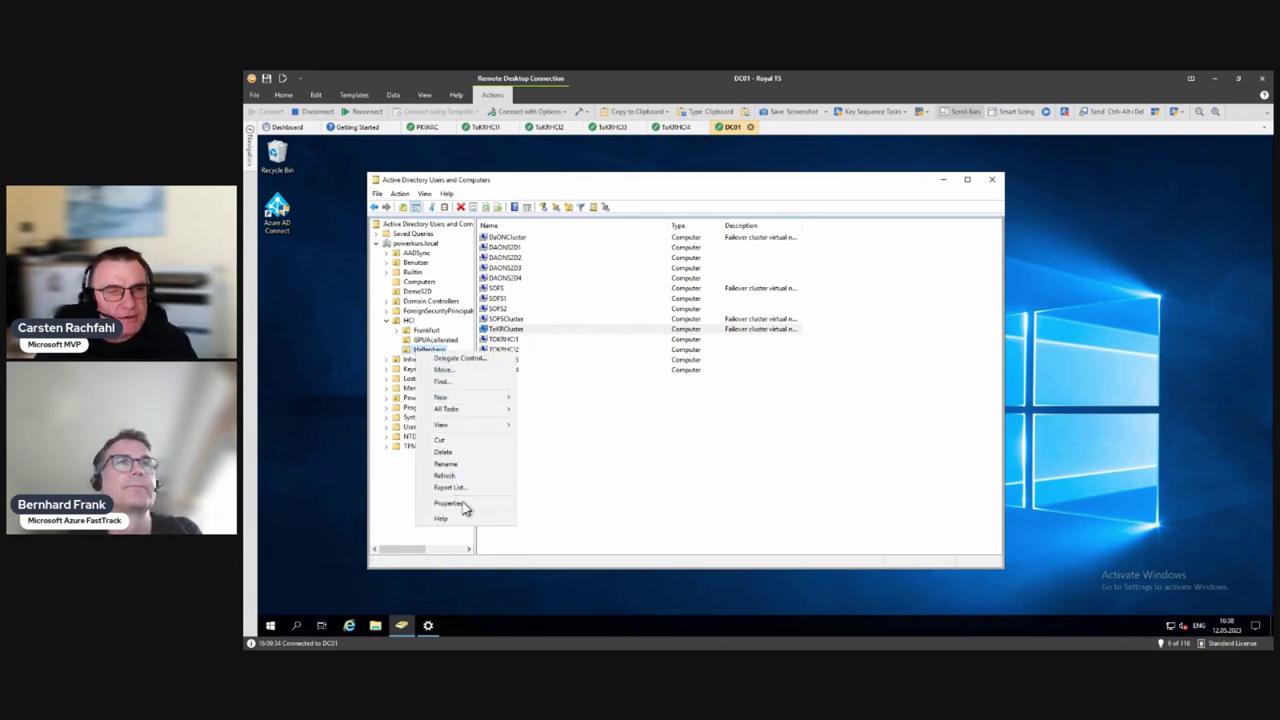
left_click(455, 503)
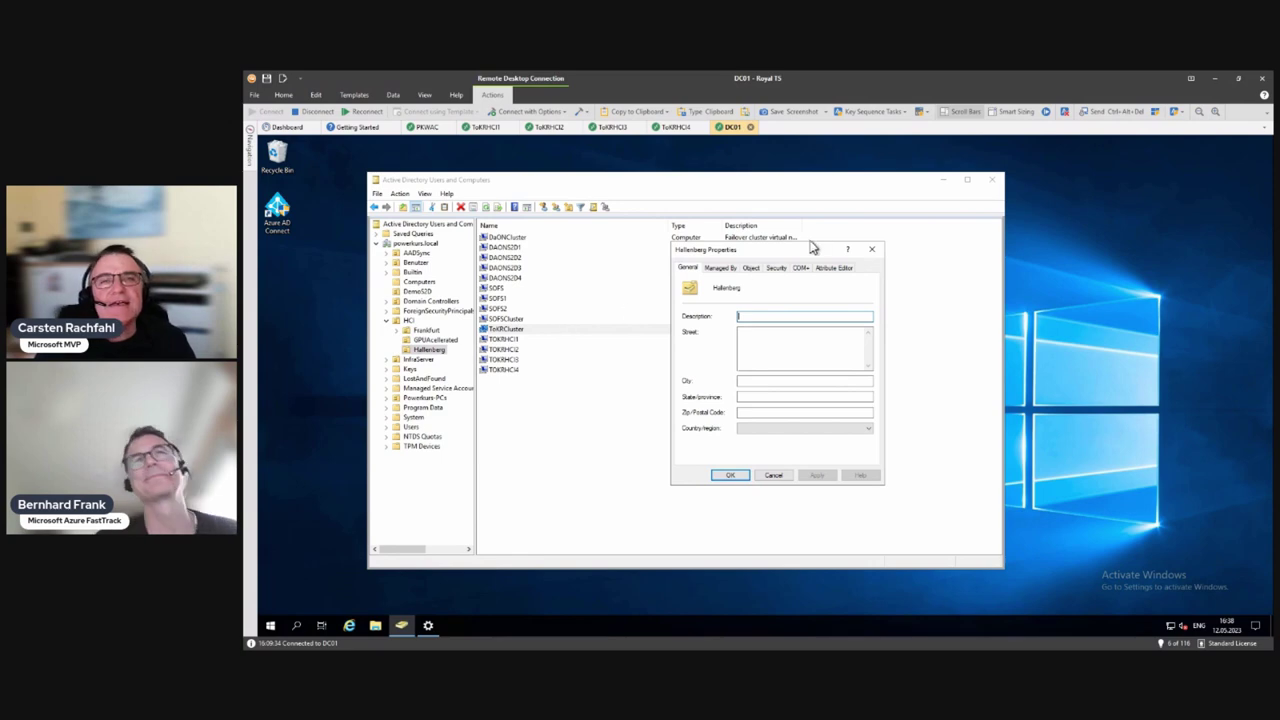
left_click(775, 268)
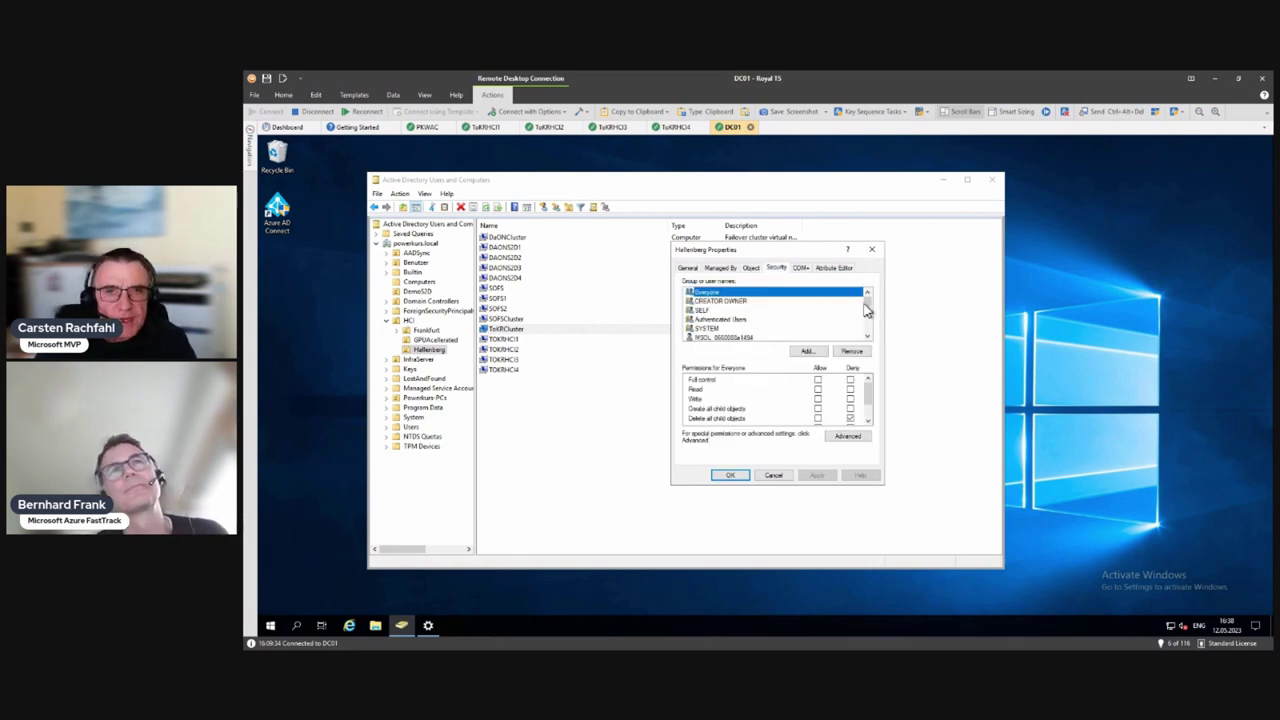
Review the permissions that SOFSCluster$ and DaONCluster$ hold on the Hallenberg organizational unit.
scroll(867, 307, "down", 2)
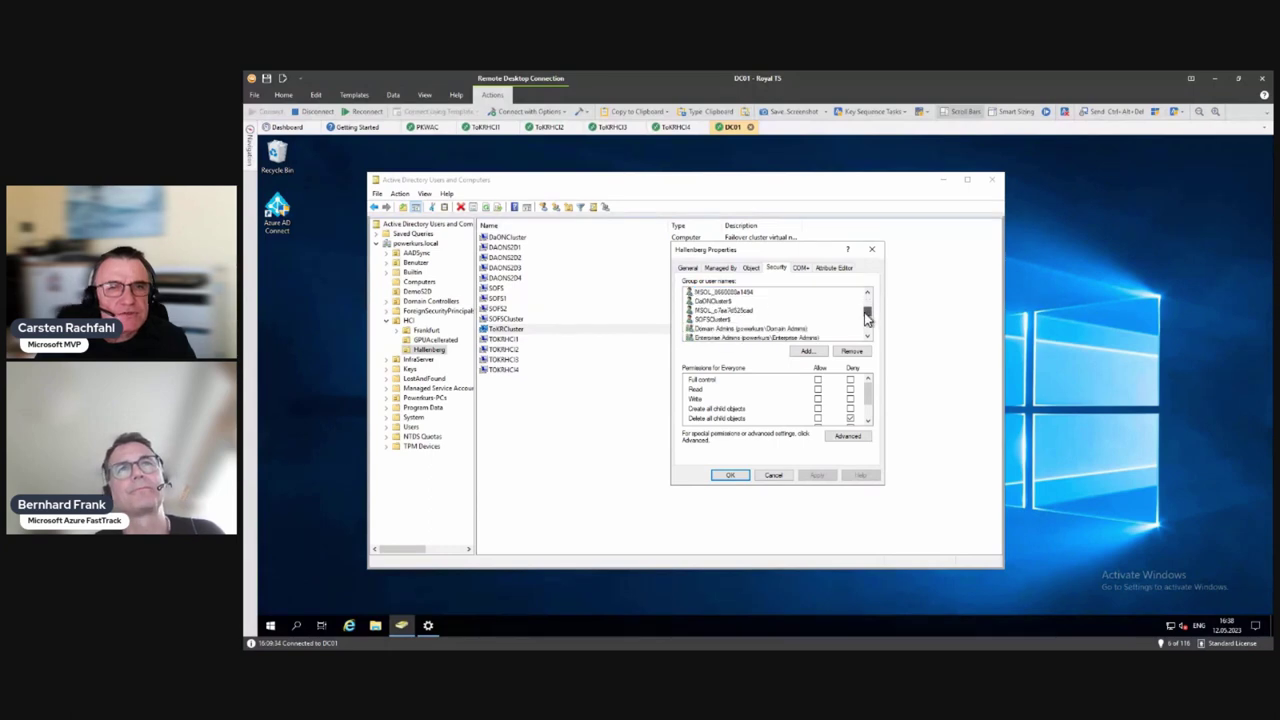
left_click(714, 320)
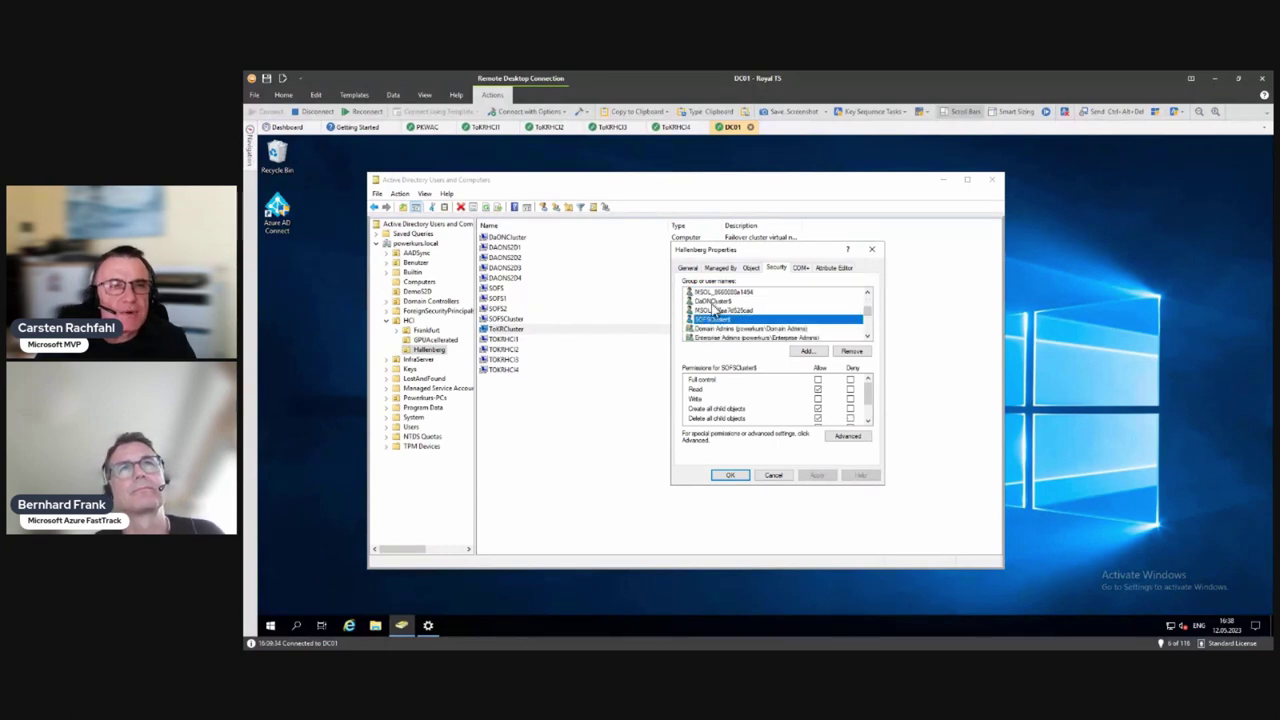
left_click(711, 302)
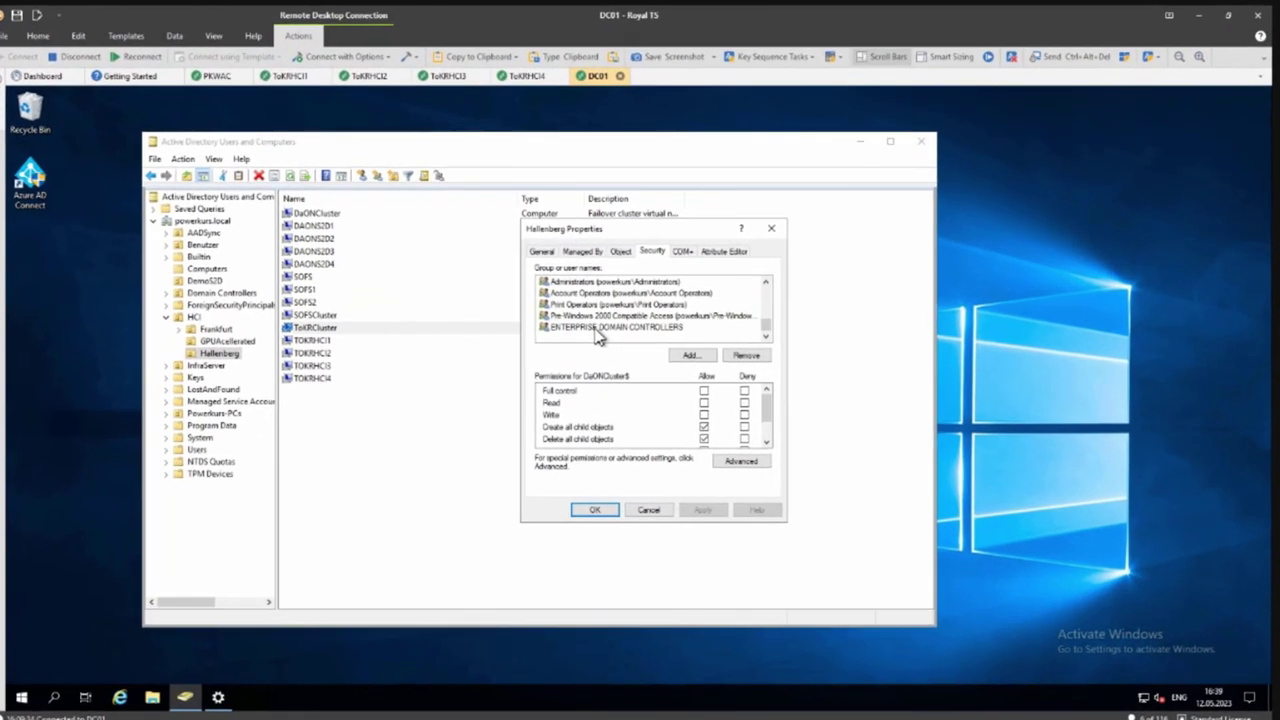
scroll(732, 335, "up", 2)
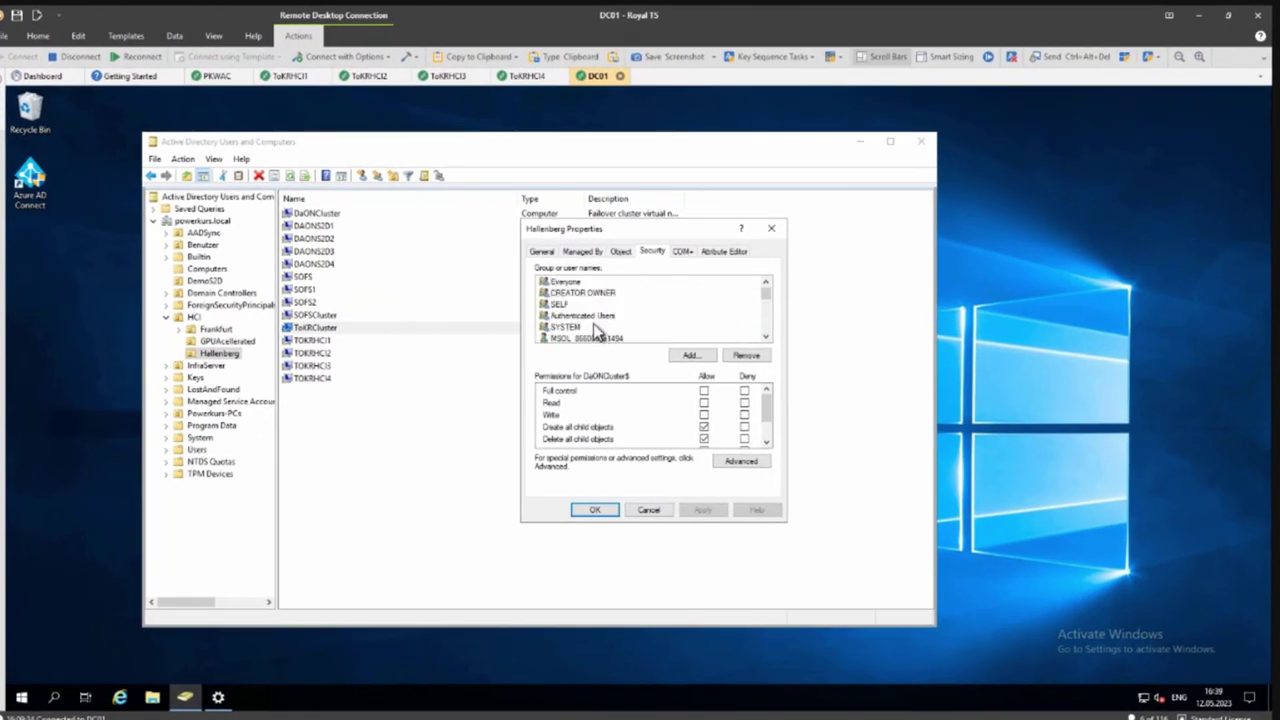
Add the ToKRCluster computer account to the Hallenberg permission entries, including Computers in the object types searched.
left_click(692, 356)
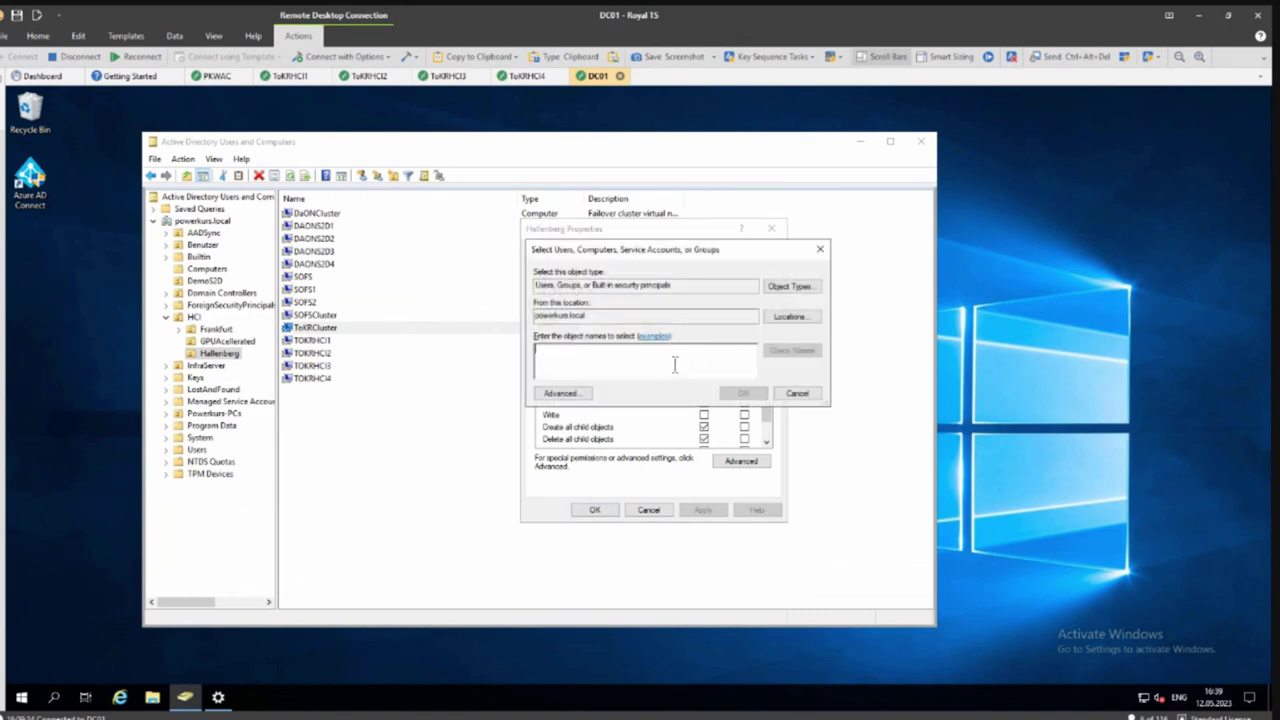
type("ToKR")
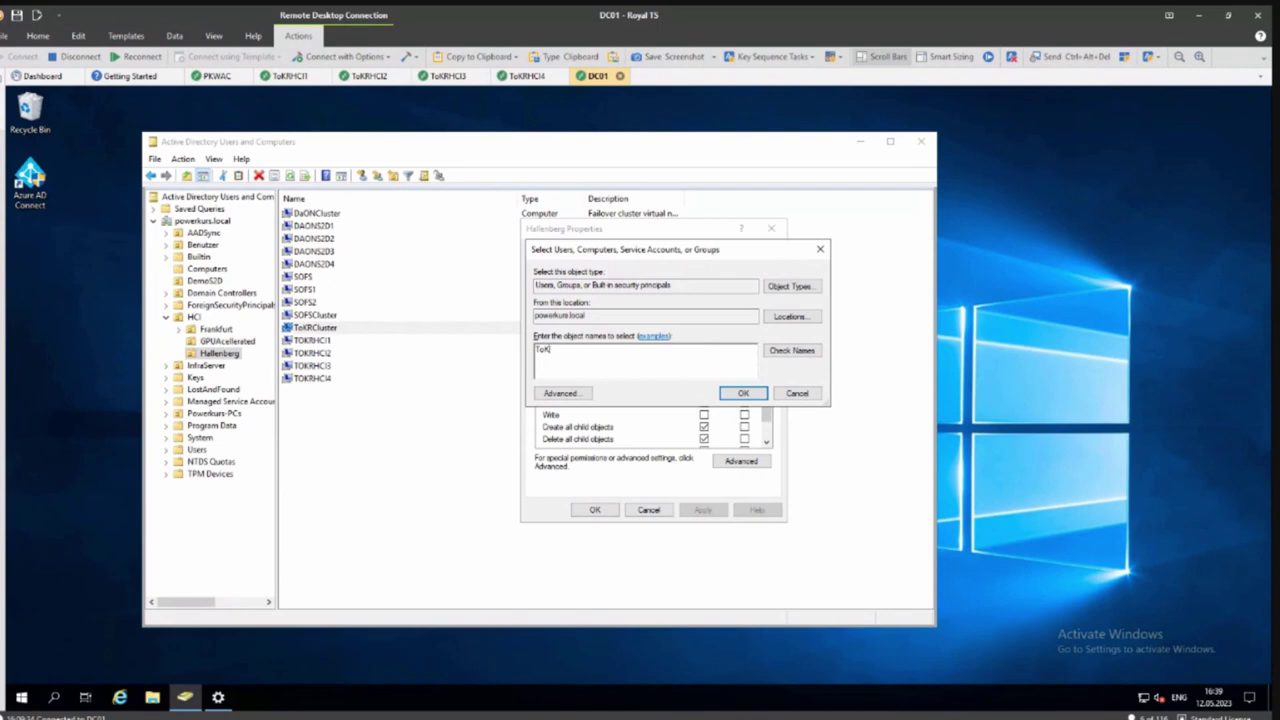
type("cluster")
key("Return")
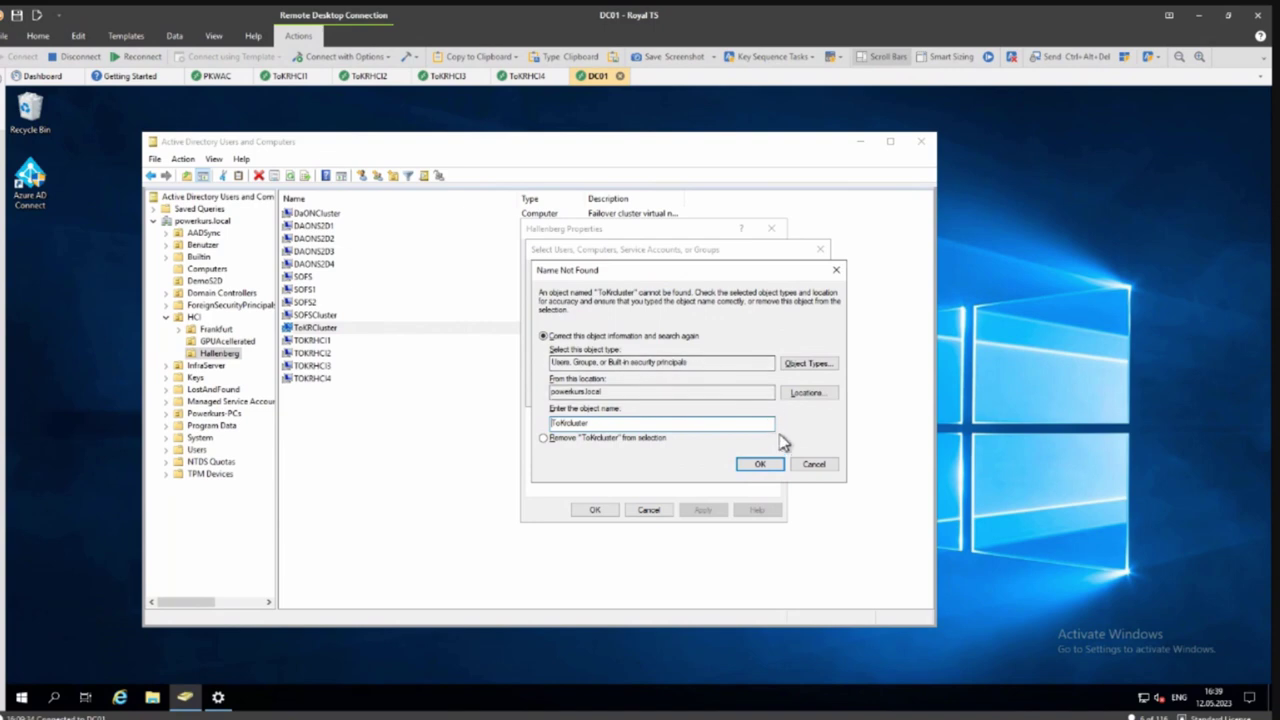
left_click(814, 464)
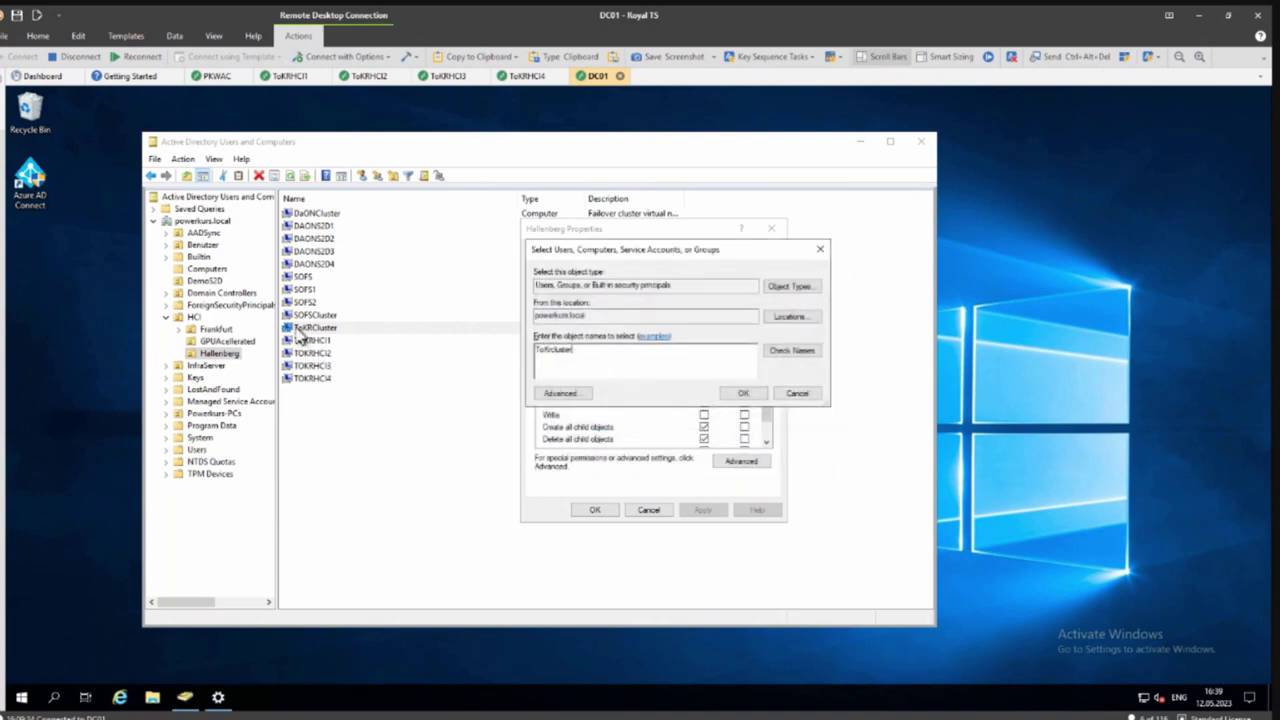
left_click(800, 287)
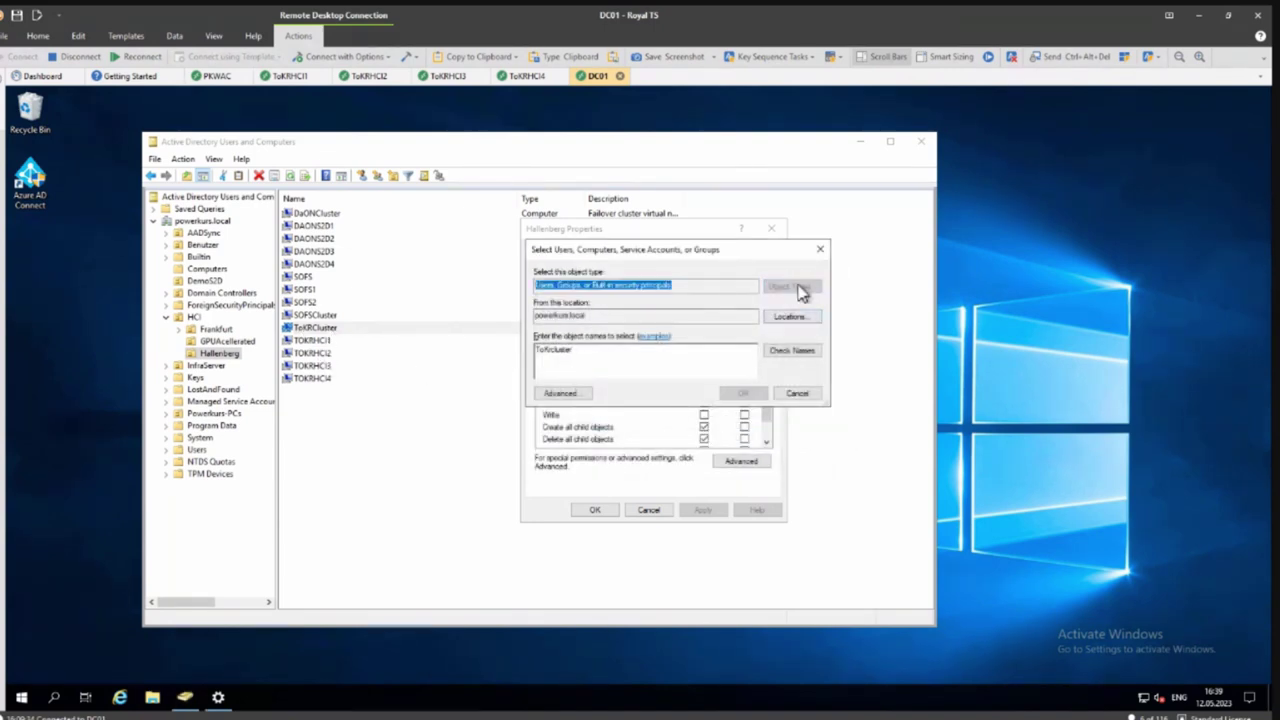
left_click(547, 350)
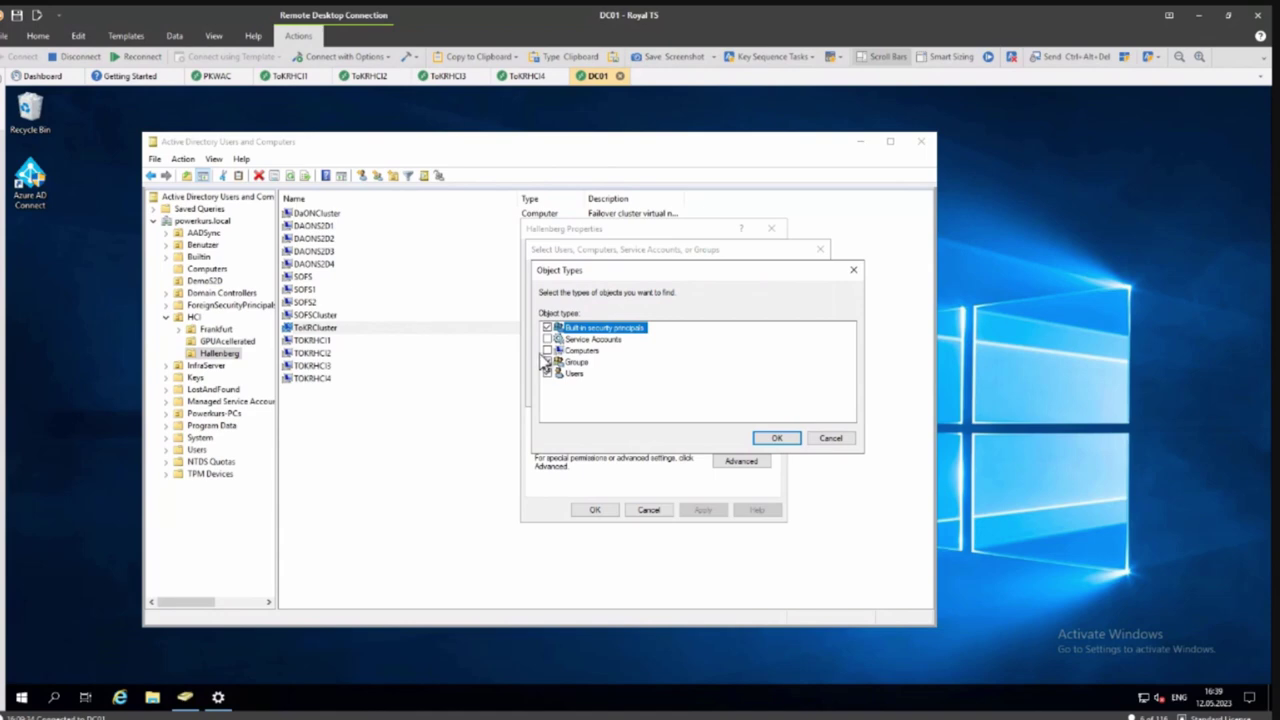
left_click(777, 437)
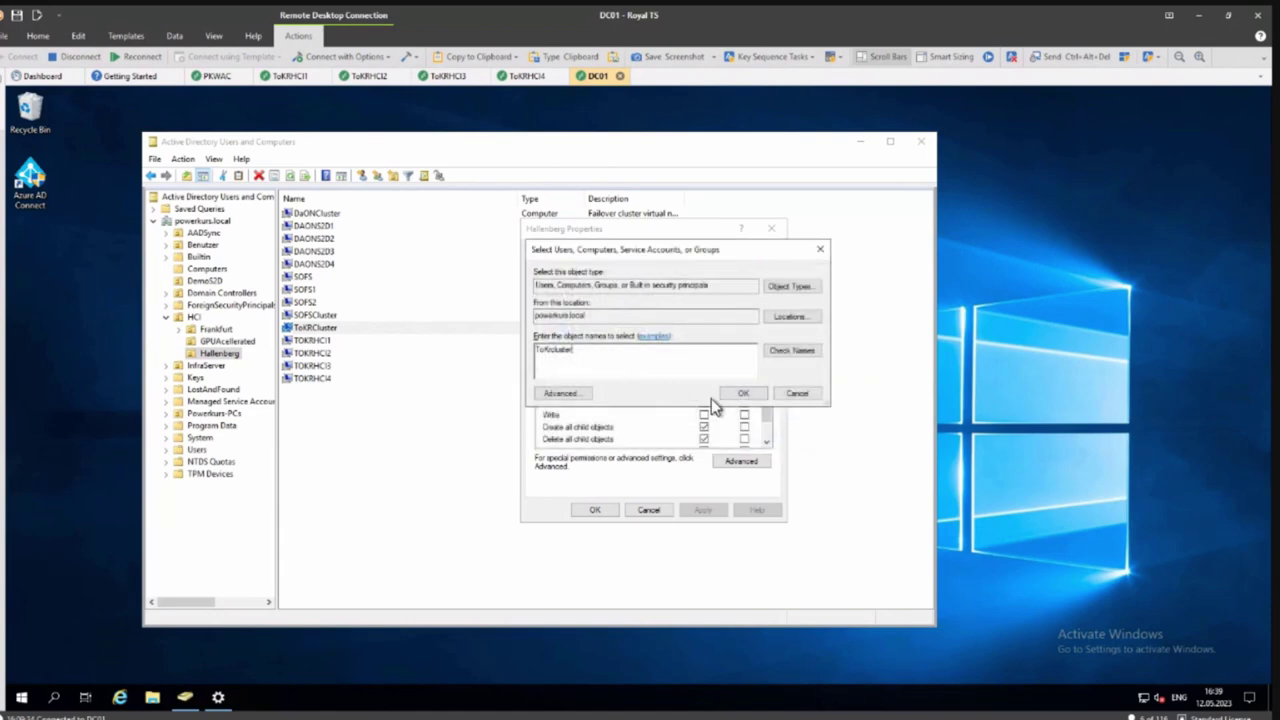
left_click(741, 393)
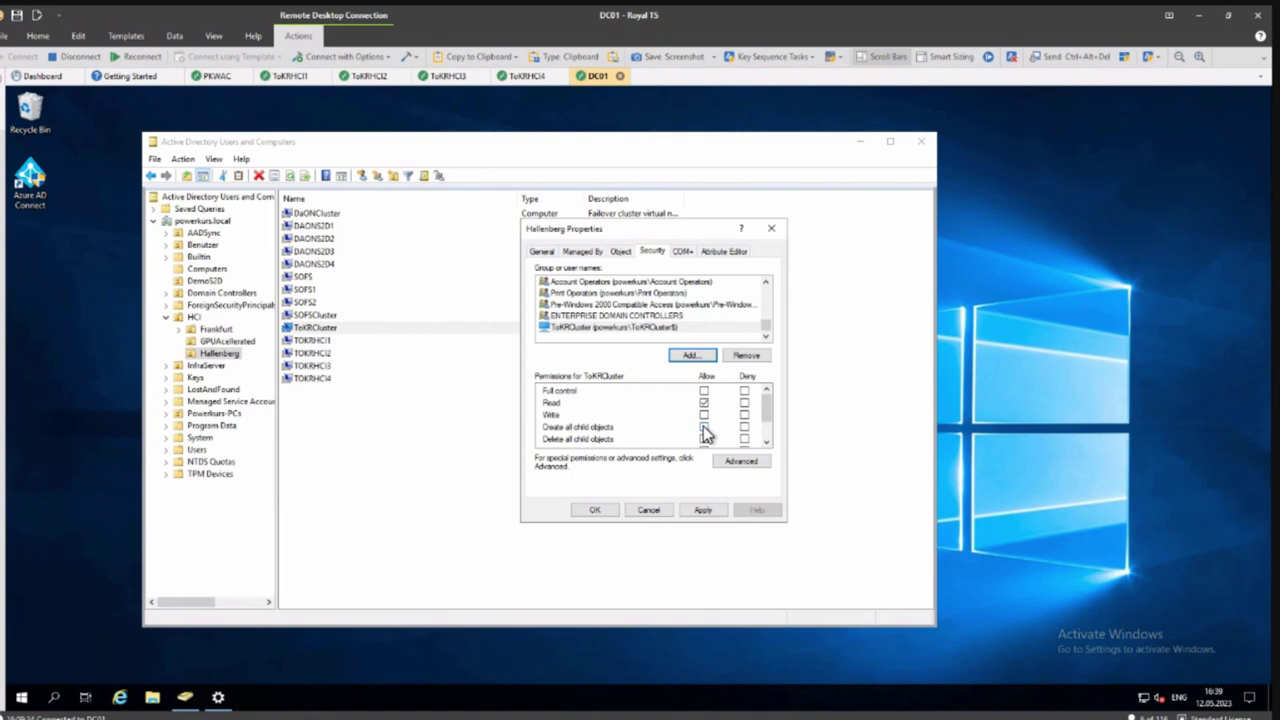
Allow ToKRCluster to create and delete all child objects in the Hallenberg organizational unit and apply the permissions.
left_click(704, 428)
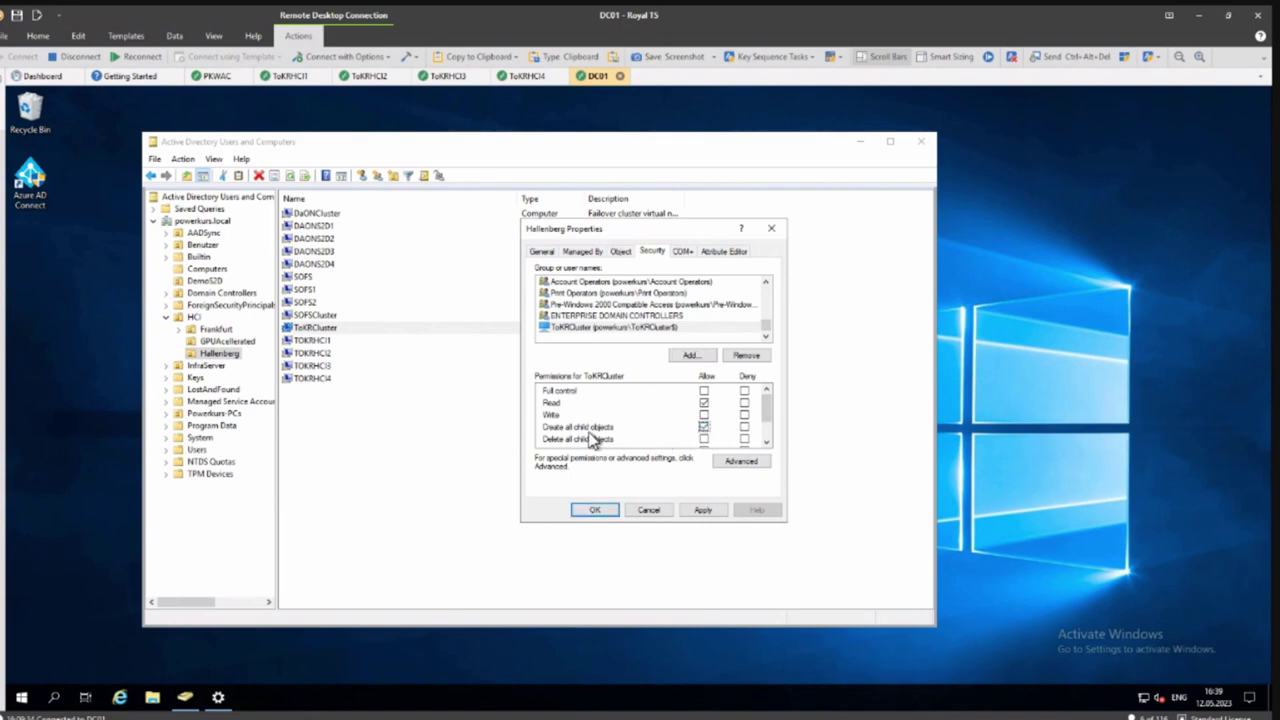
left_click(706, 443)
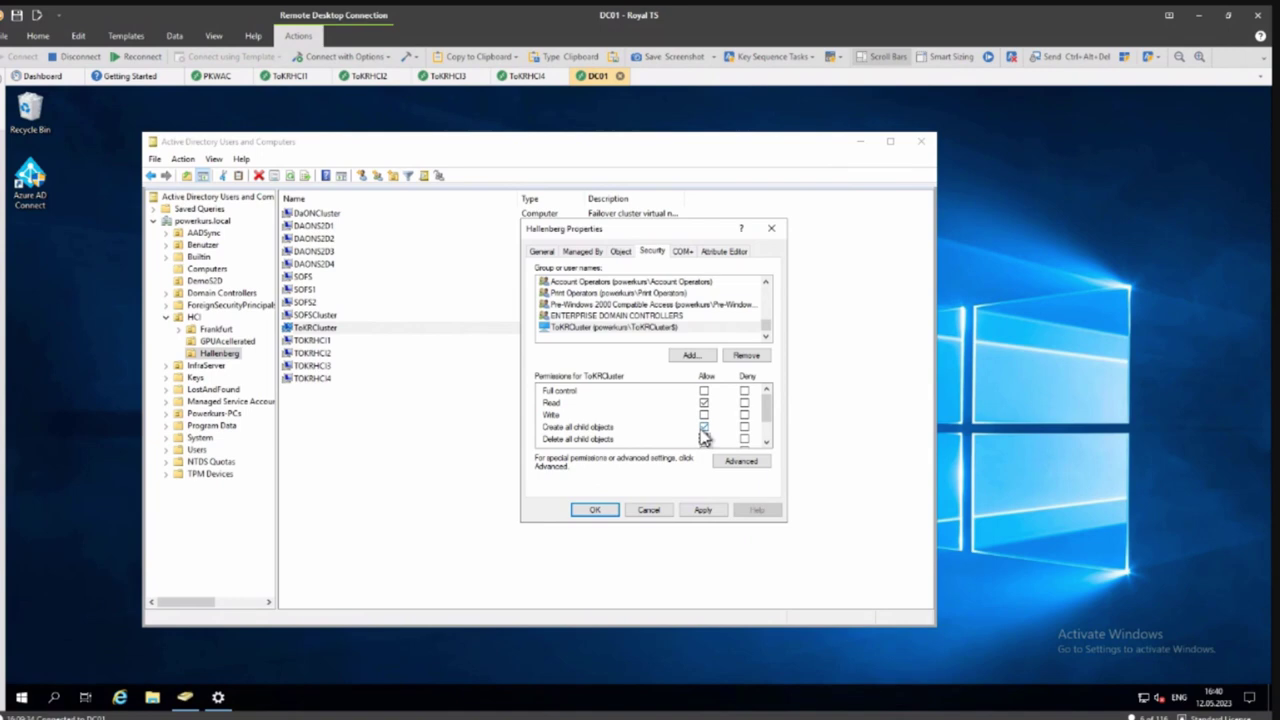
left_click(710, 510)
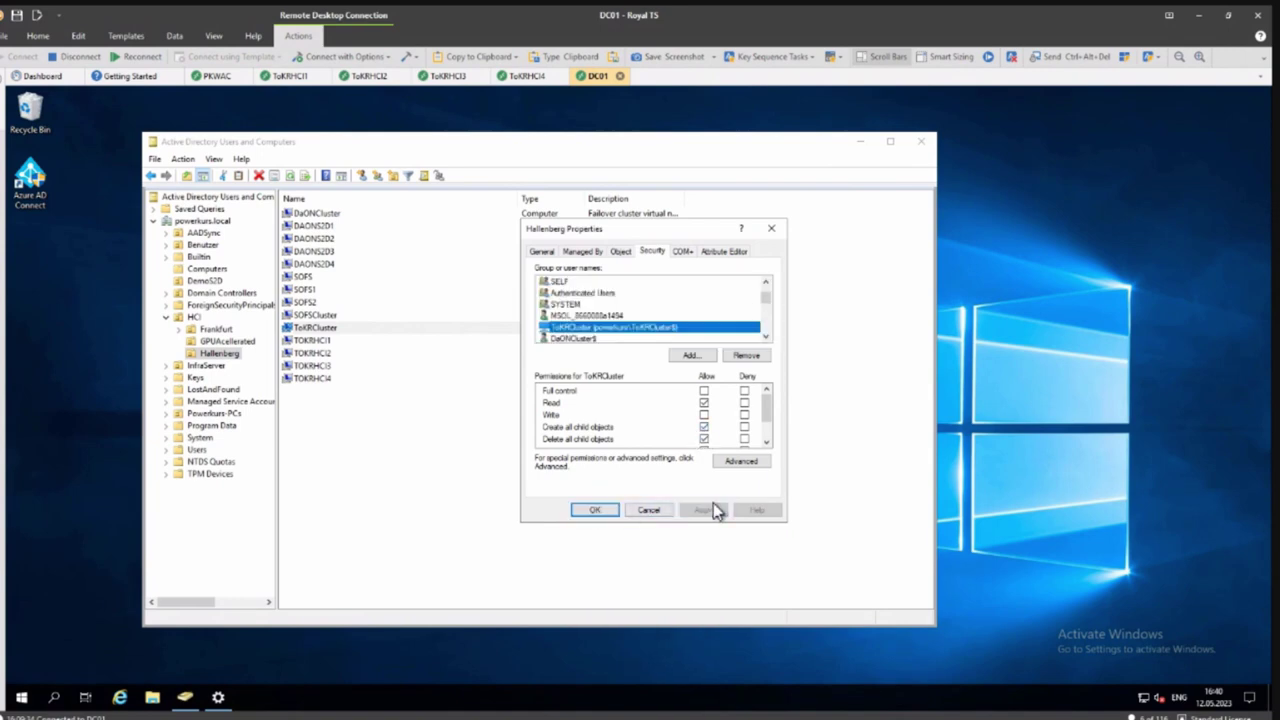
left_click(596, 510)
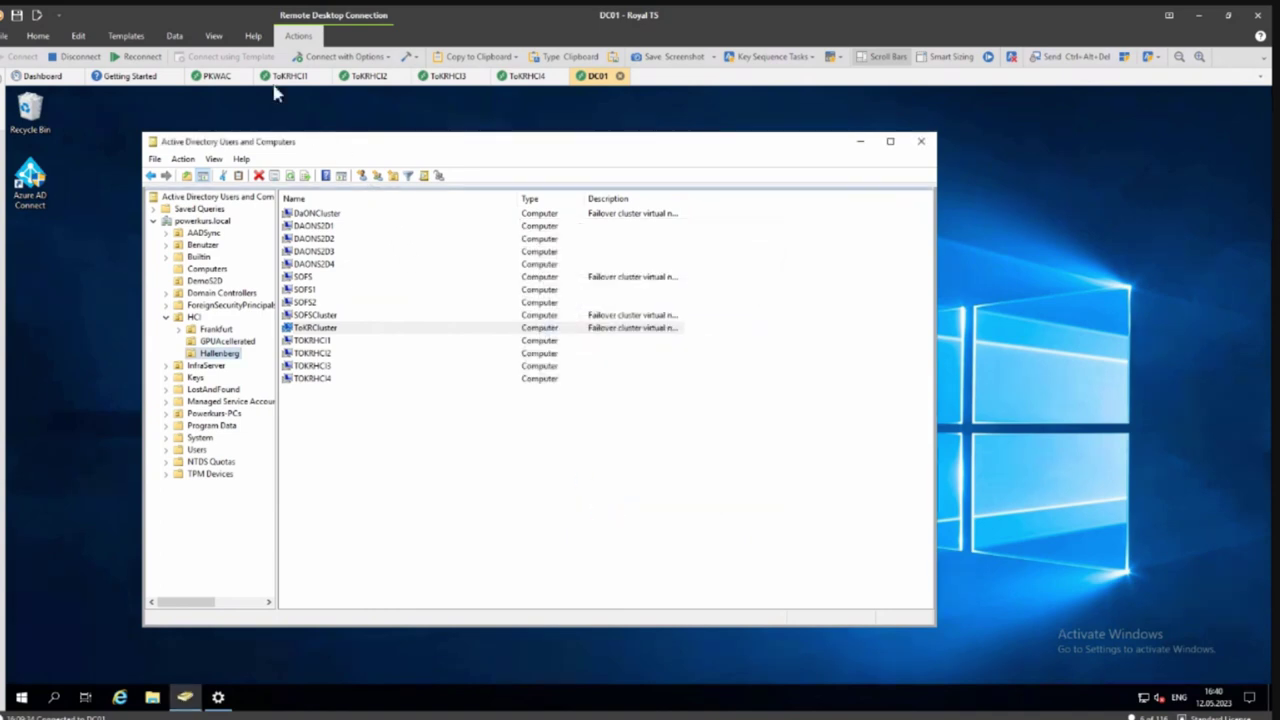
Return to the PKWAC session, check the failed update configuration notification, and retry adding the Cluster-Aware-Updating role.
left_click(216, 76)
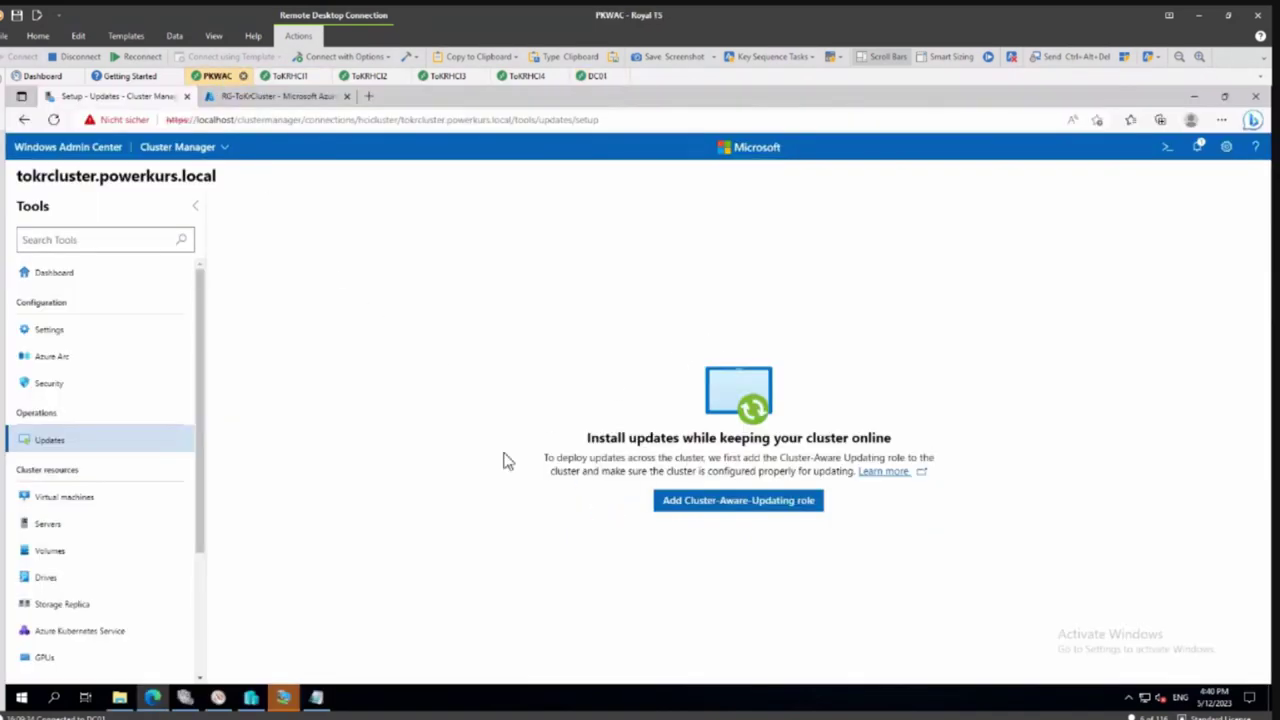
left_click(1200, 147)
left_click(1004, 285)
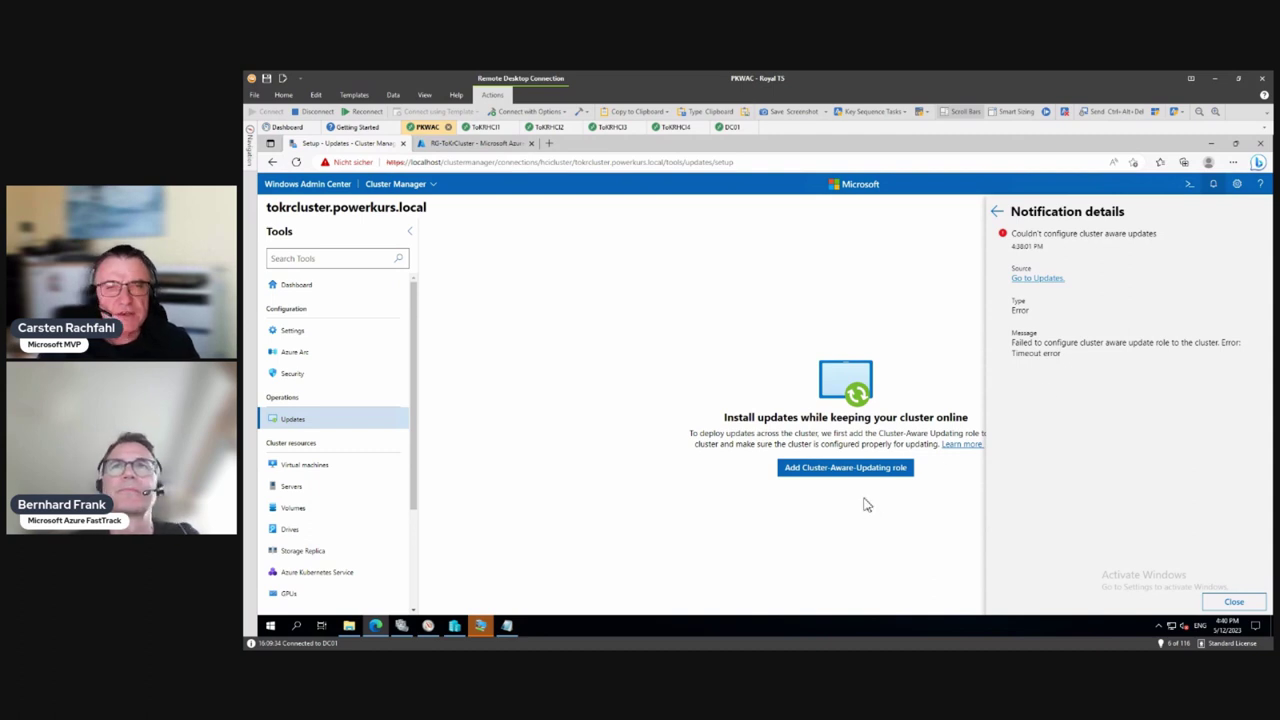
left_click(850, 470)
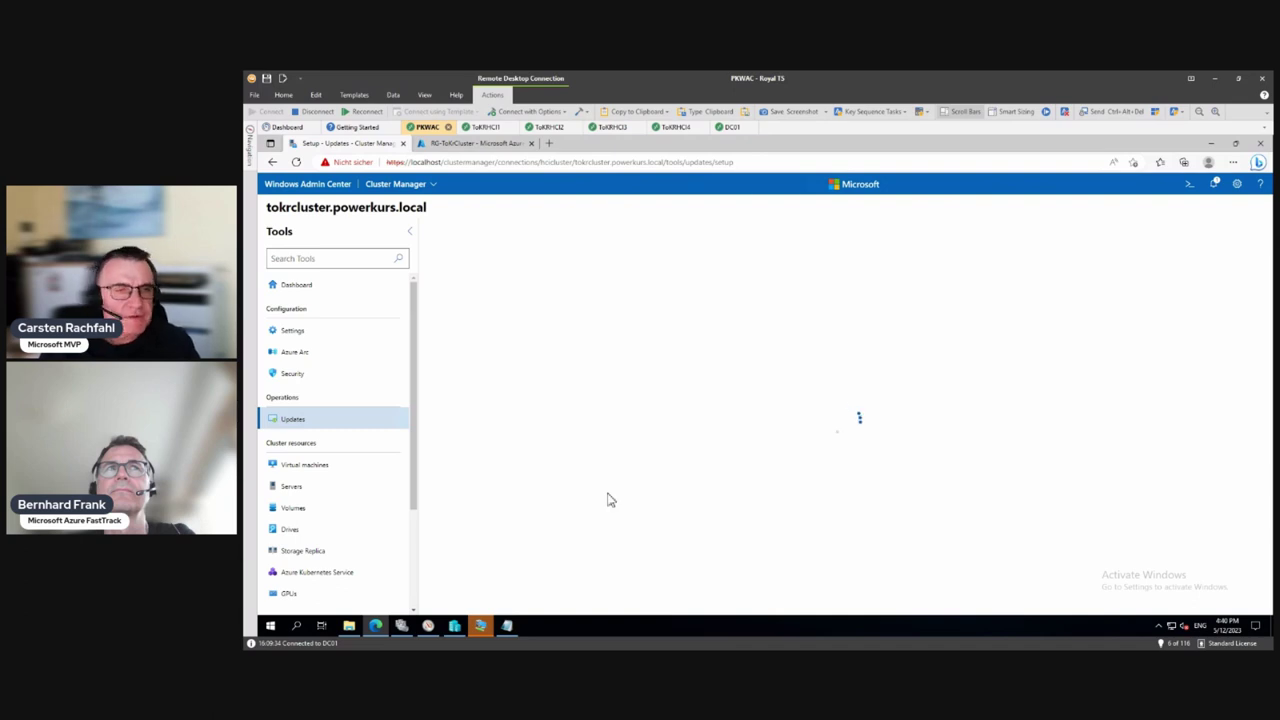
Switch to Failover Cluster Manager and open Cluster-Aware Updating for ToKrCluster.
left_click(401, 625)
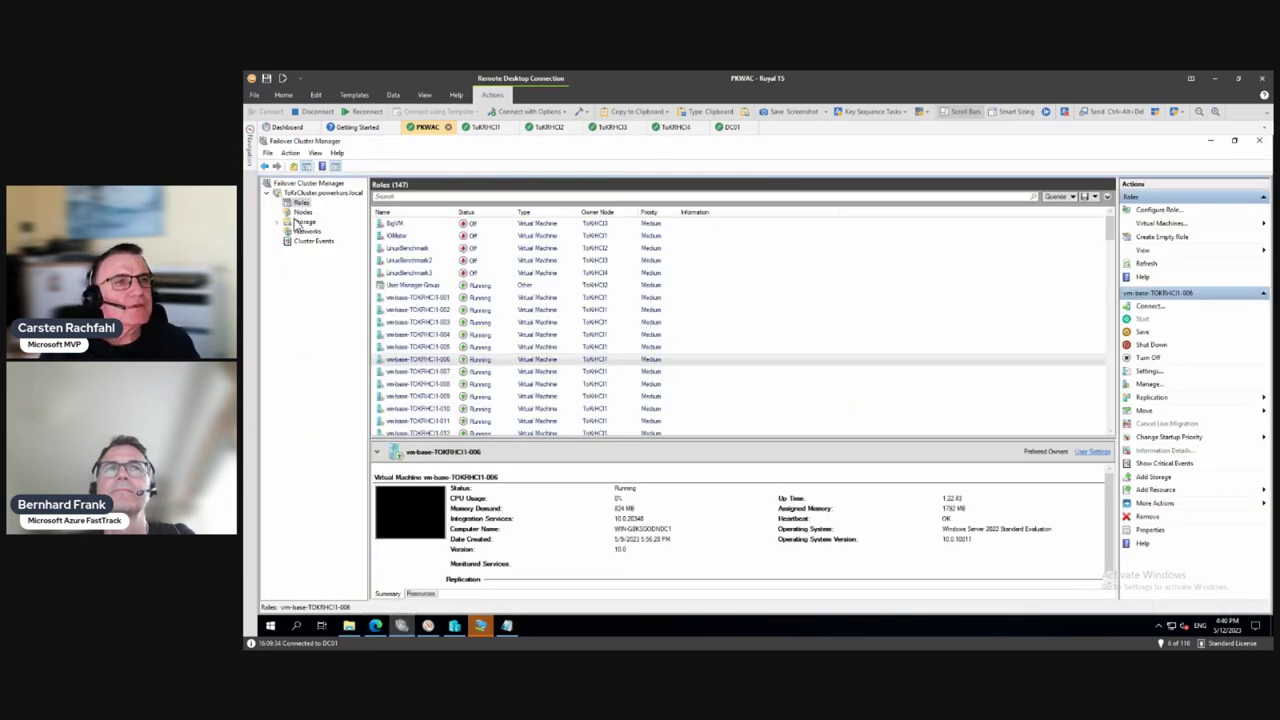
left_click(296, 192)
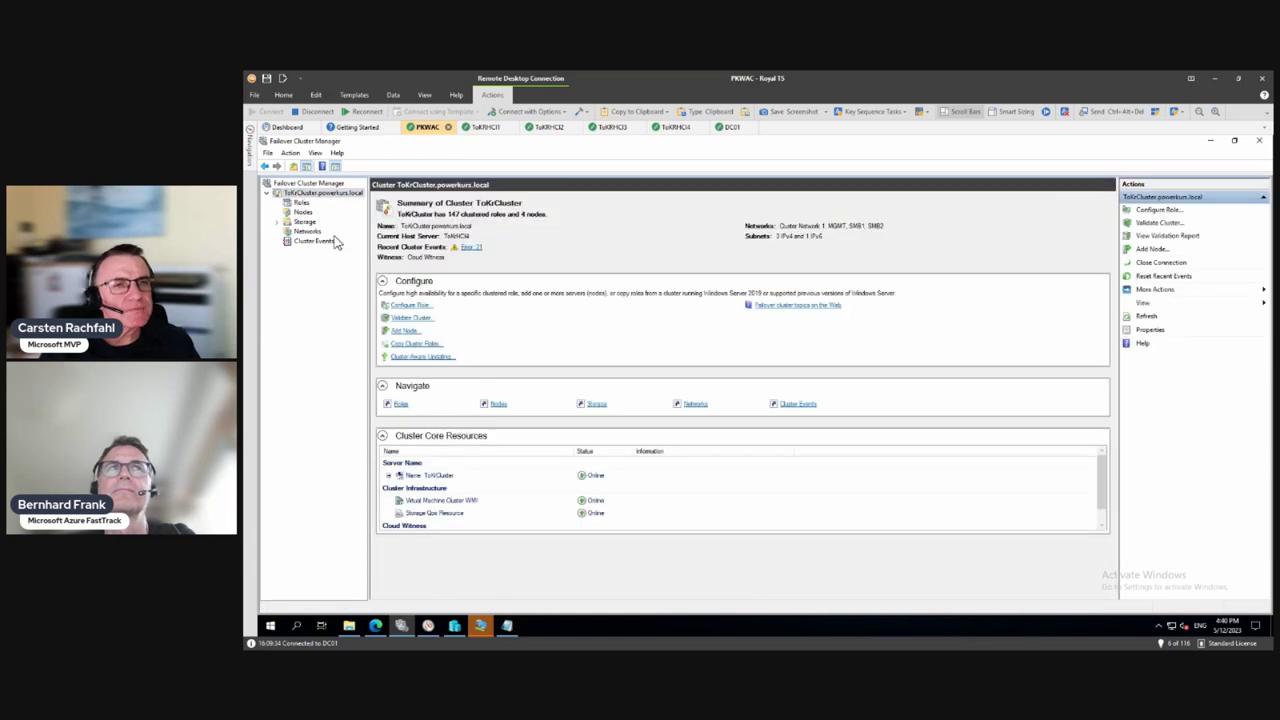
left_click(422, 357)
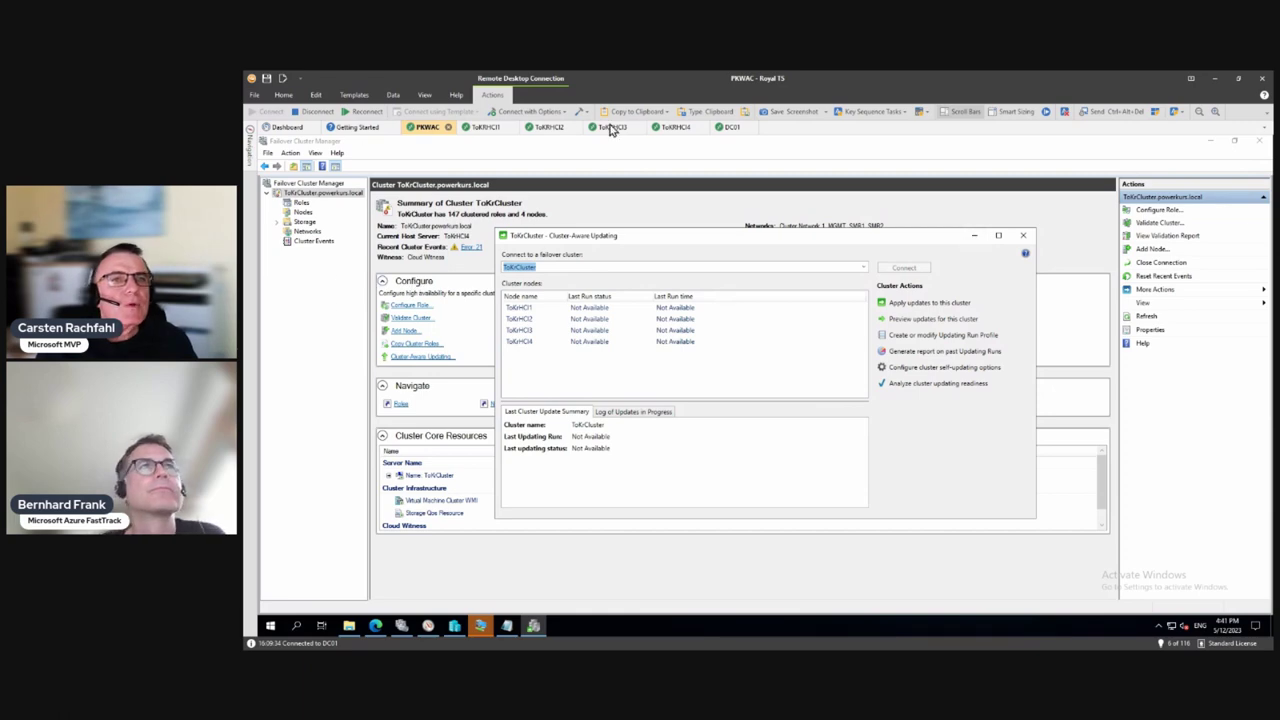
Glance at the ToKRHCI1 session, return to Windows Admin Center on PKWAC, and review the cluster's notifications.
left_click(484, 128)
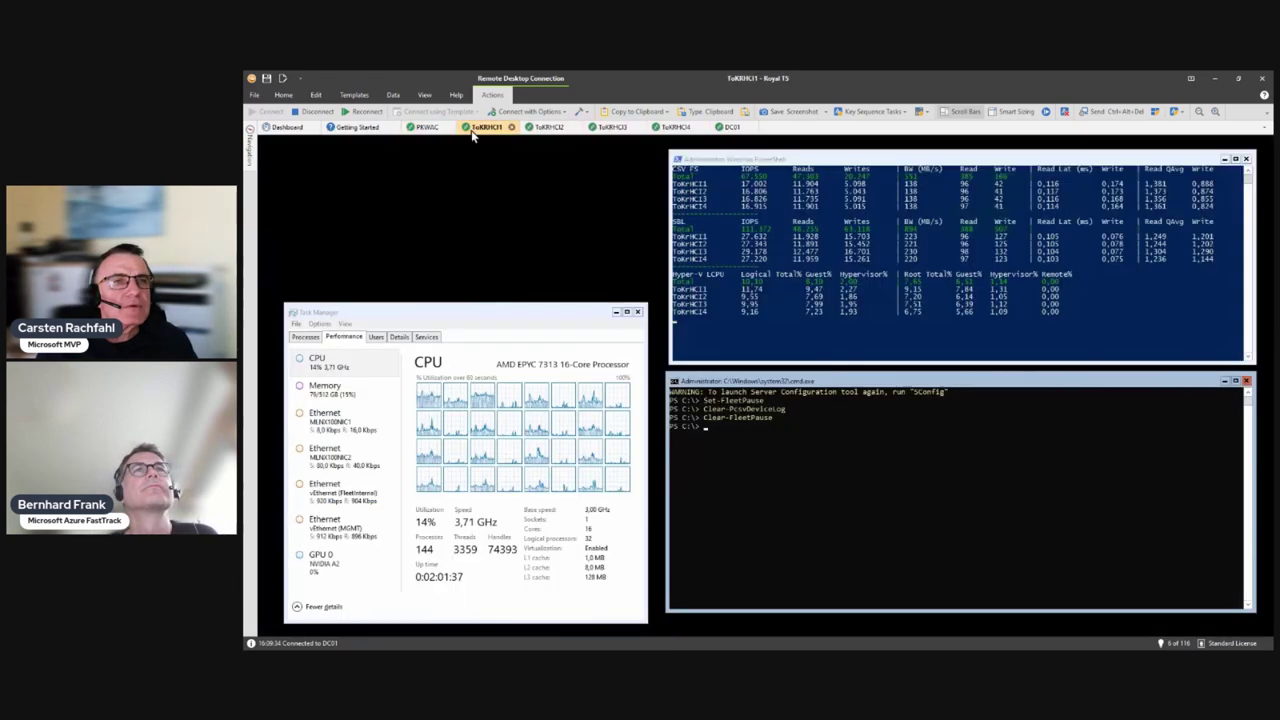
left_click(427, 127)
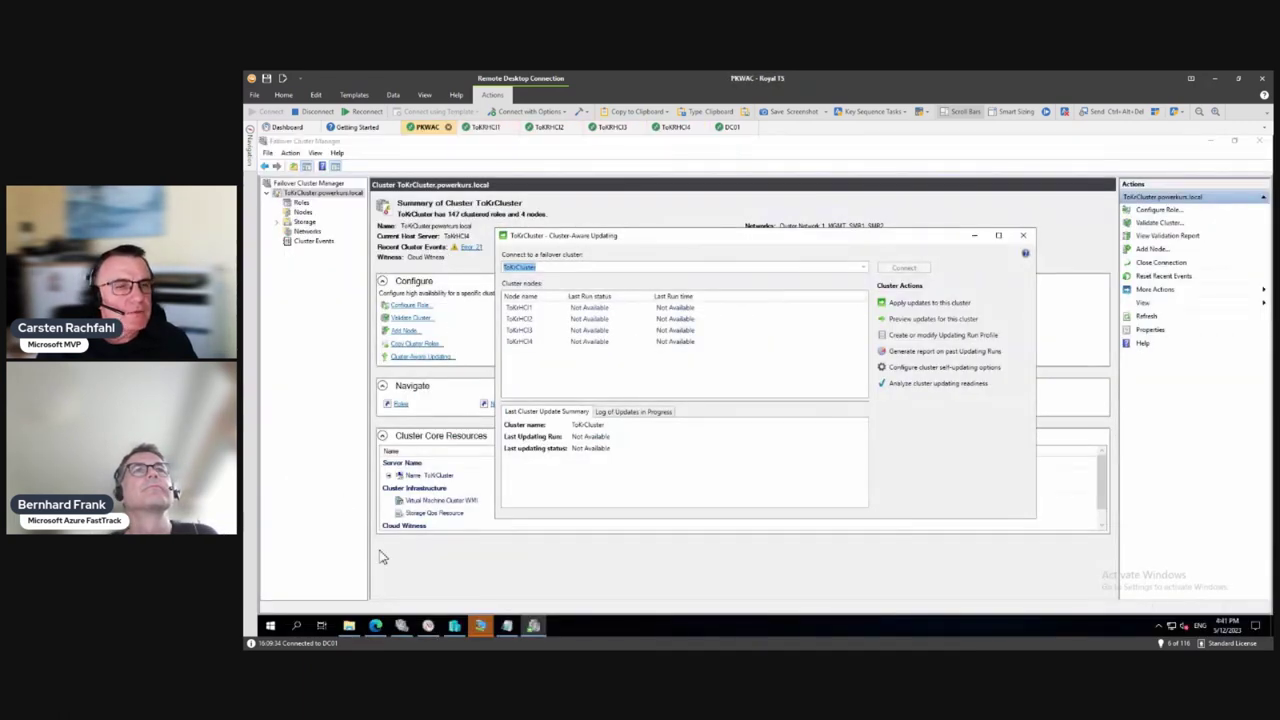
left_click(376, 626)
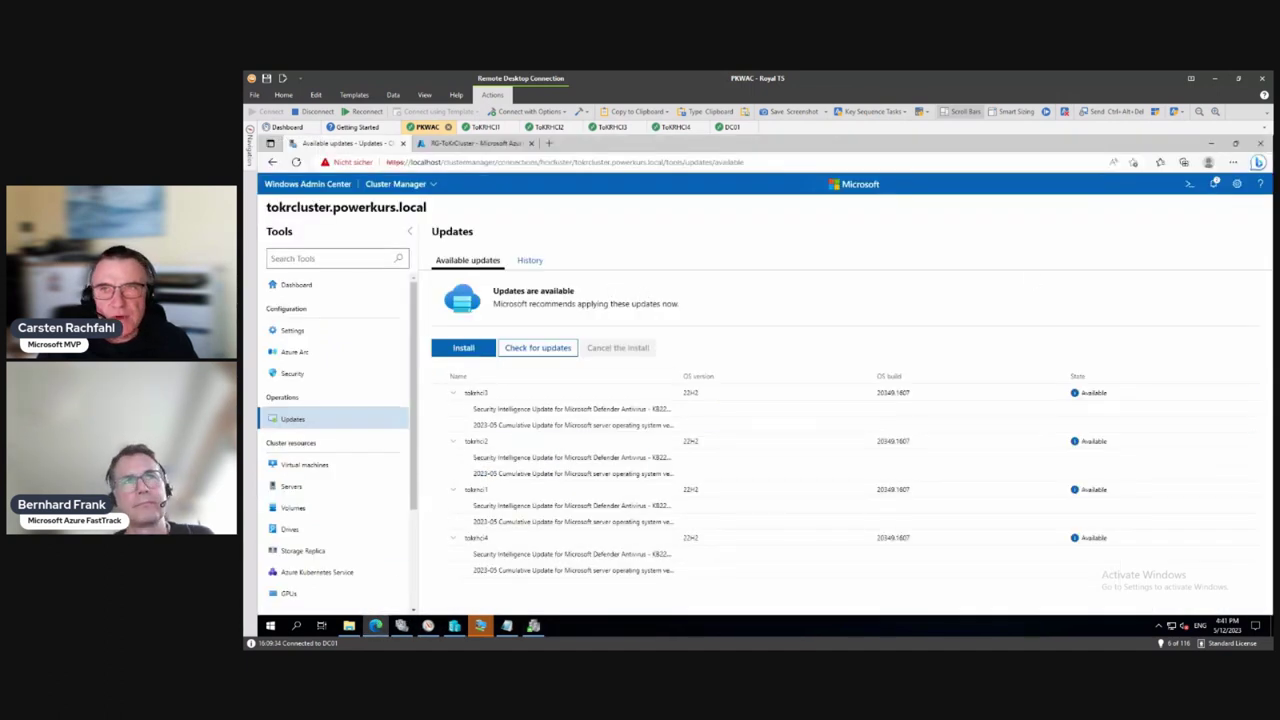
left_click(1213, 184)
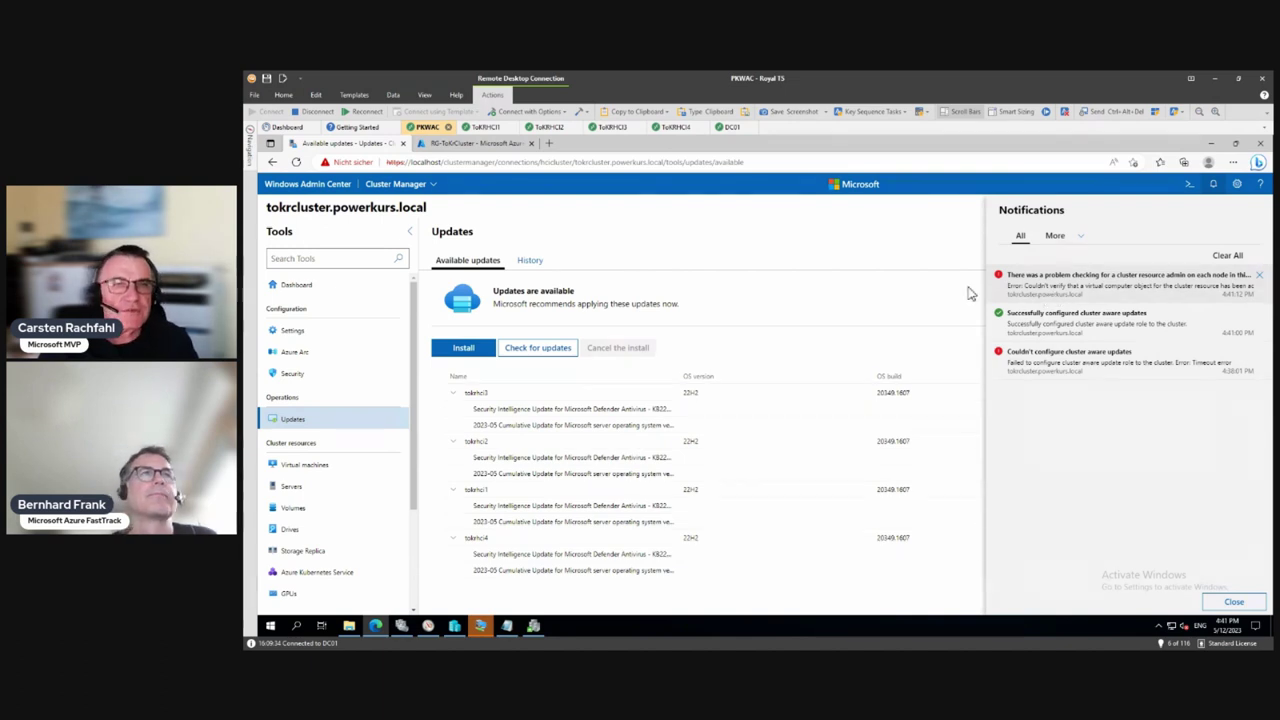
left_click(545, 591)
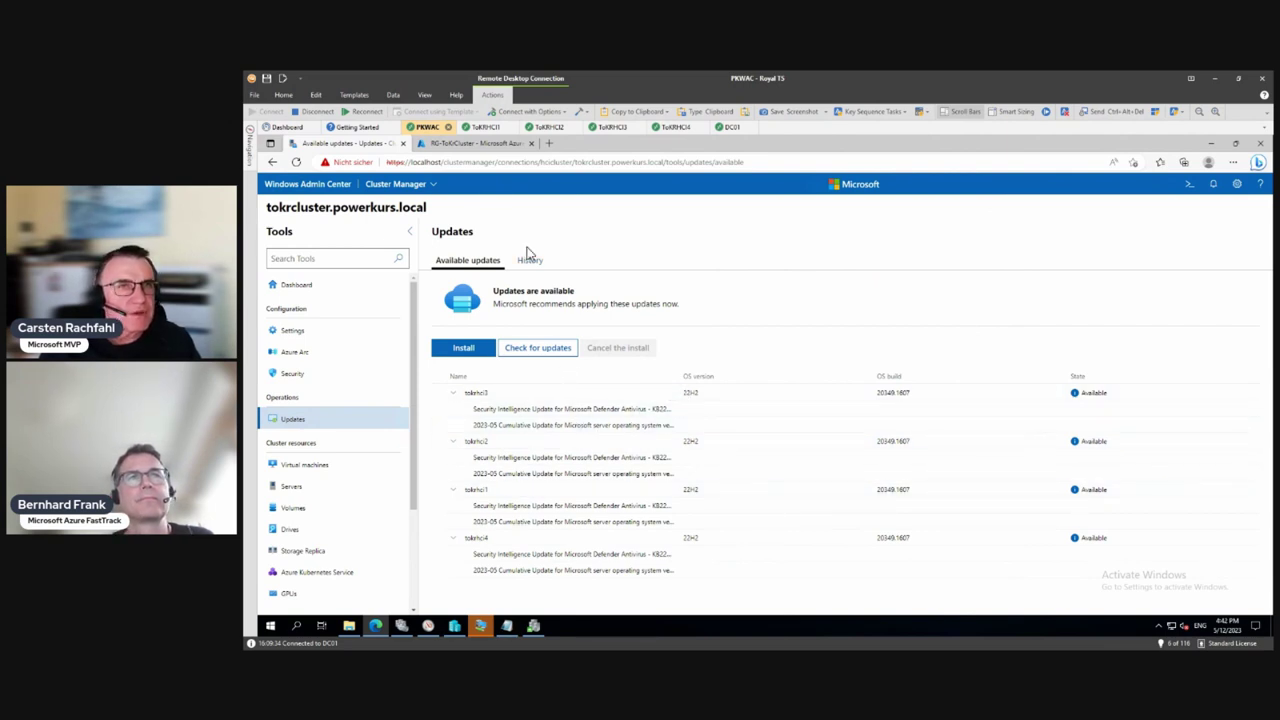
Switch to the DC01 session, refresh the Hallenberg organizational unit, and select the CAU computer object.
left_click(731, 128)
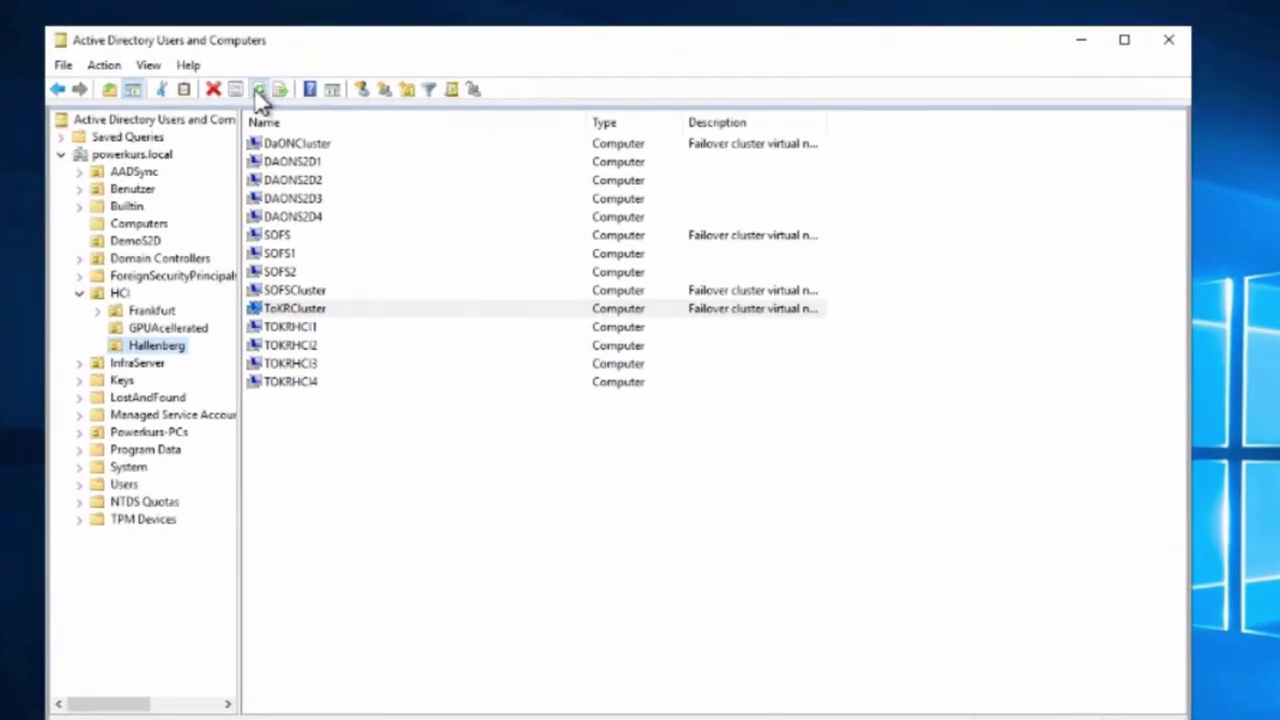
left_click(256, 89)
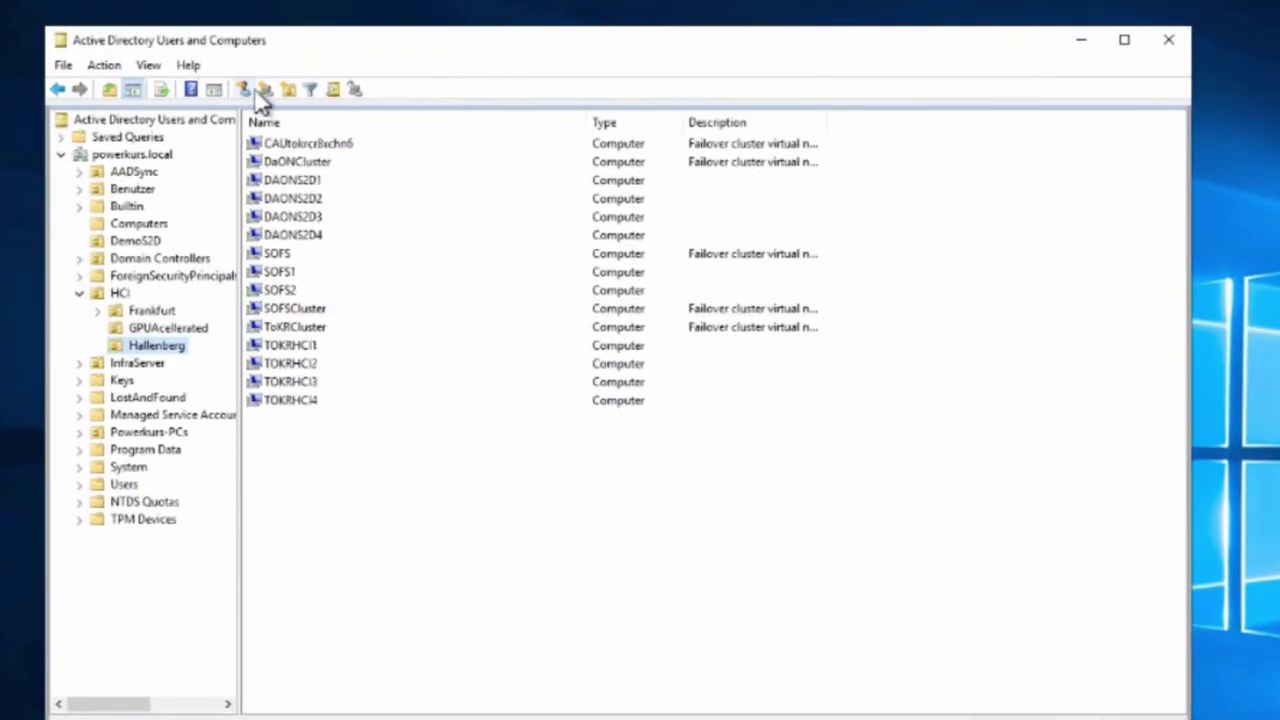
left_click(312, 149)
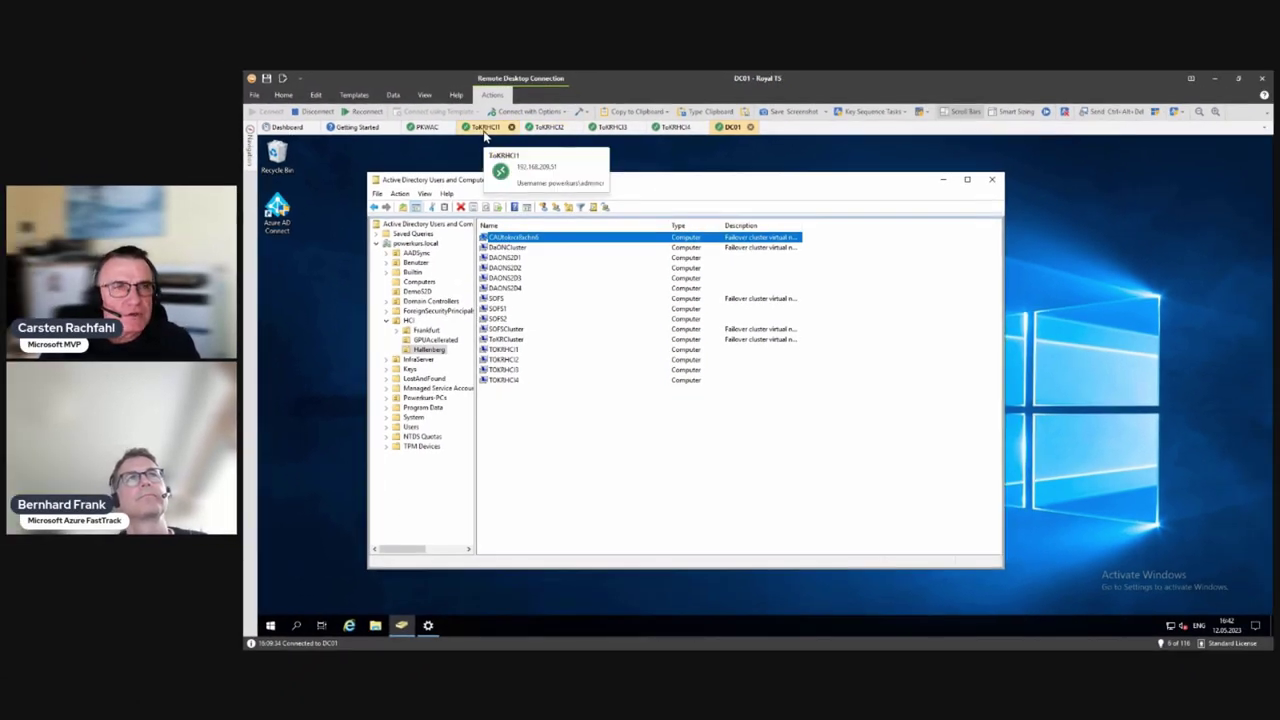
Return to the PKWAC session, widen the update name column, and install the available cluster updates, skipping the hardware updates.
left_click(426, 128)
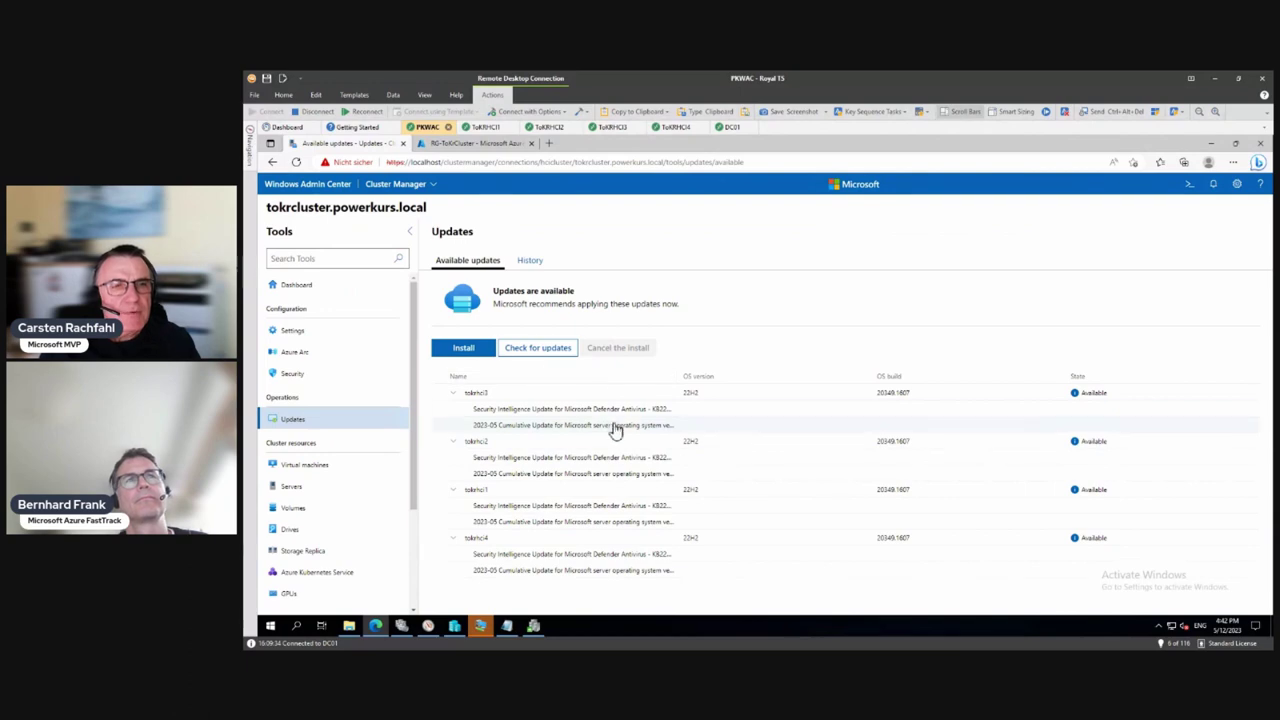
left_click_drag(679, 375, 795, 374)
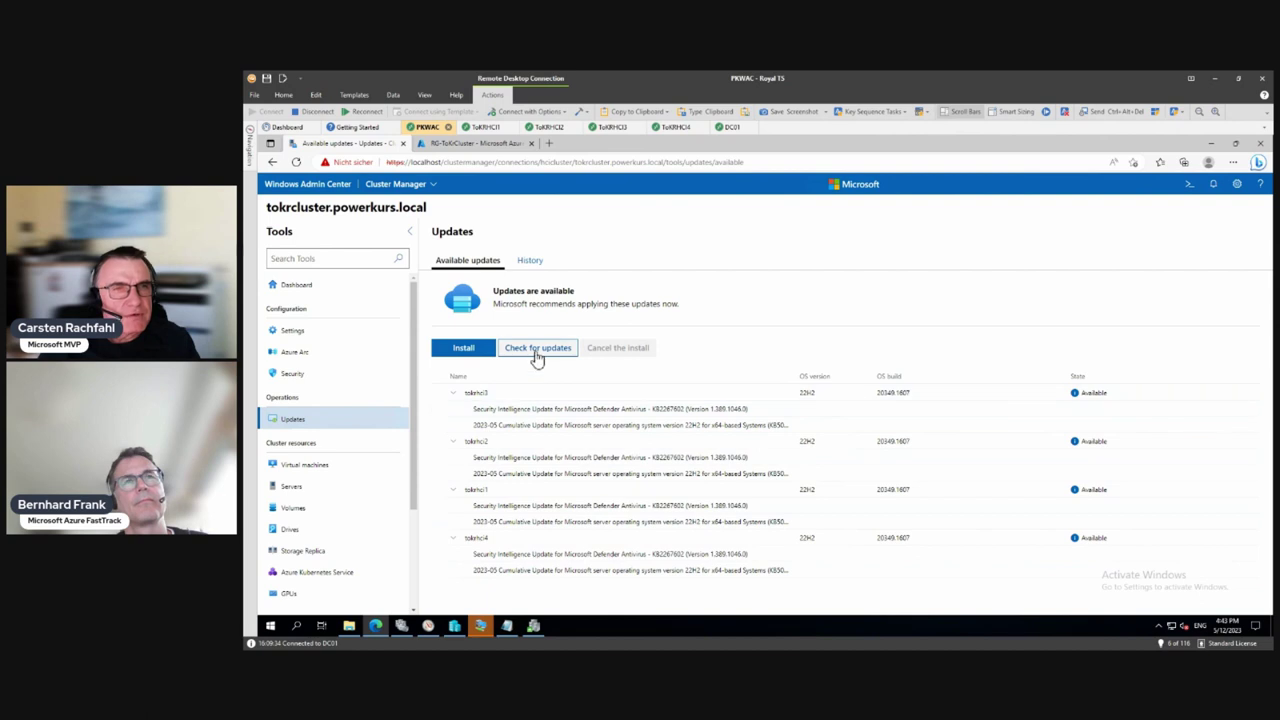
left_click(464, 350)
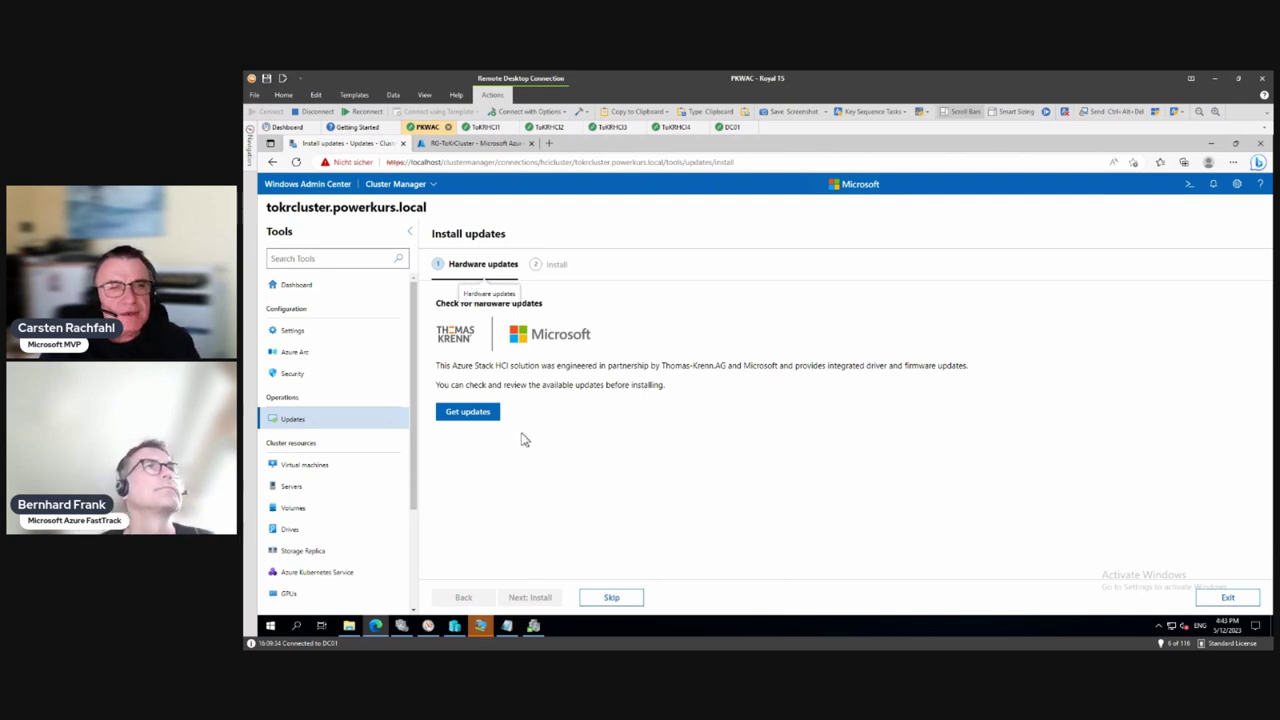
left_click(616, 600)
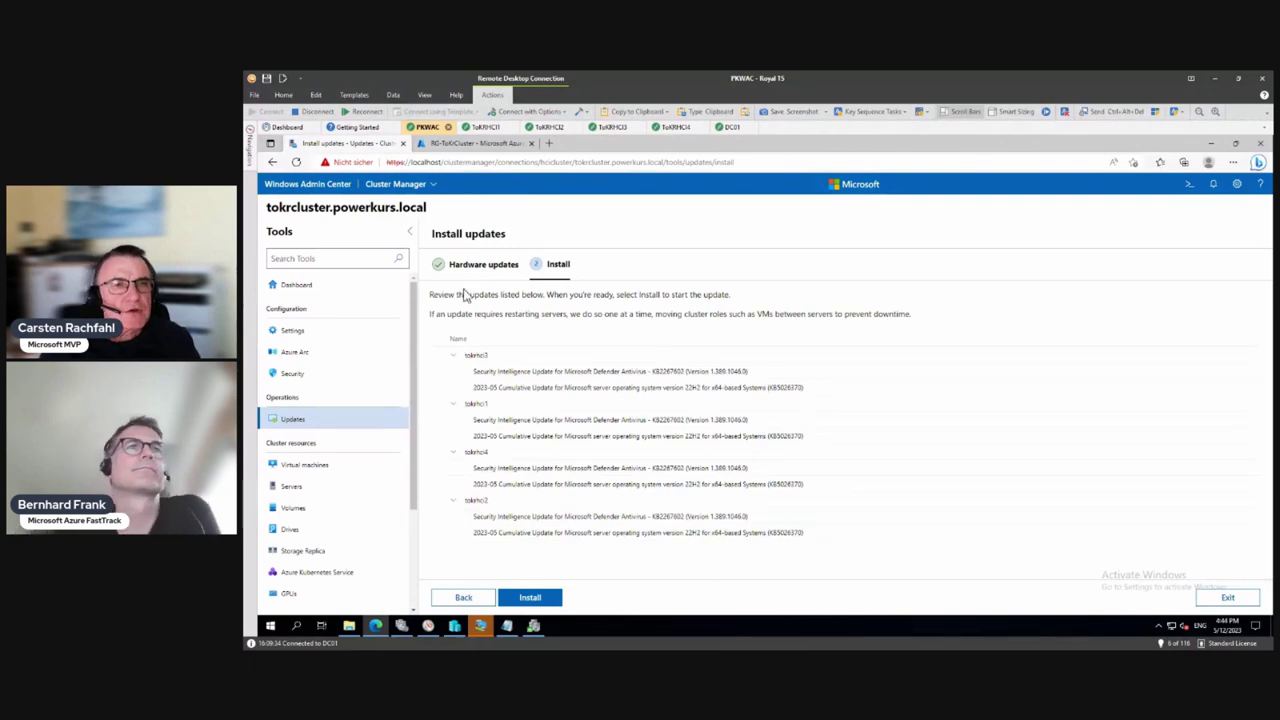
left_click(533, 598)
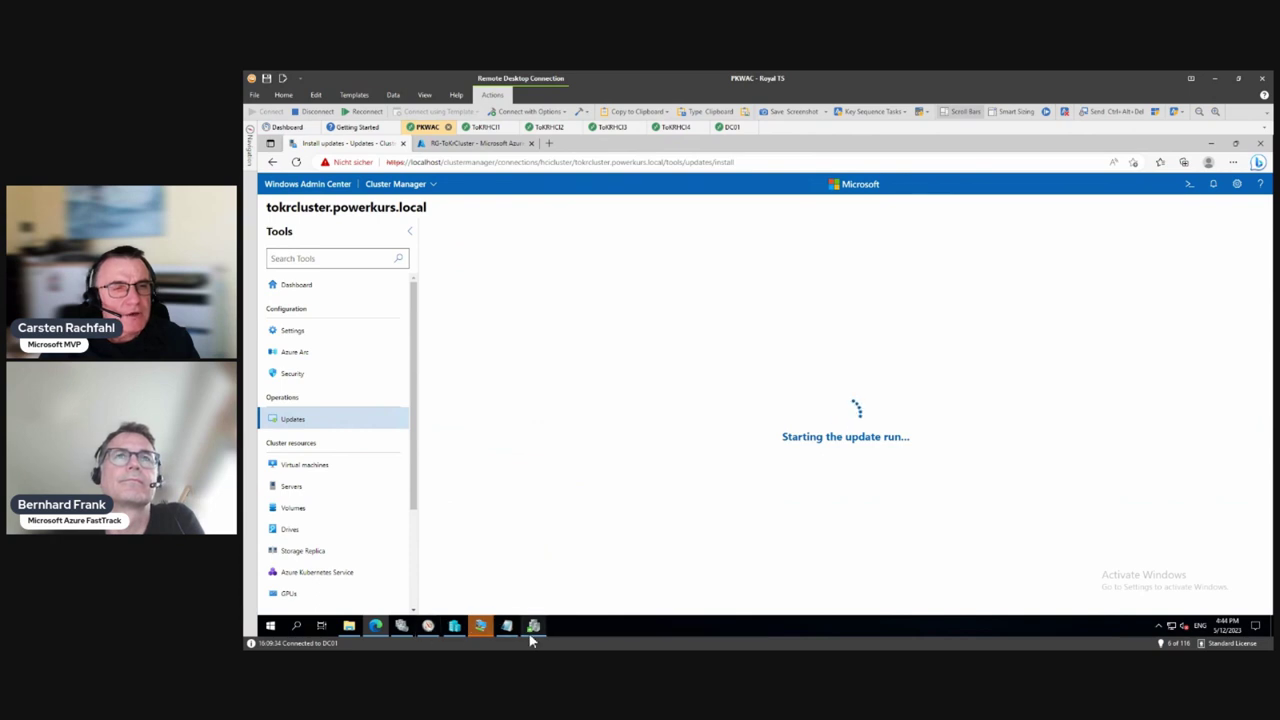
Bring up the Cluster-Aware Updating window for ToKrCluster and place it below the node list in Windows Admin Center.
left_click(532, 630)
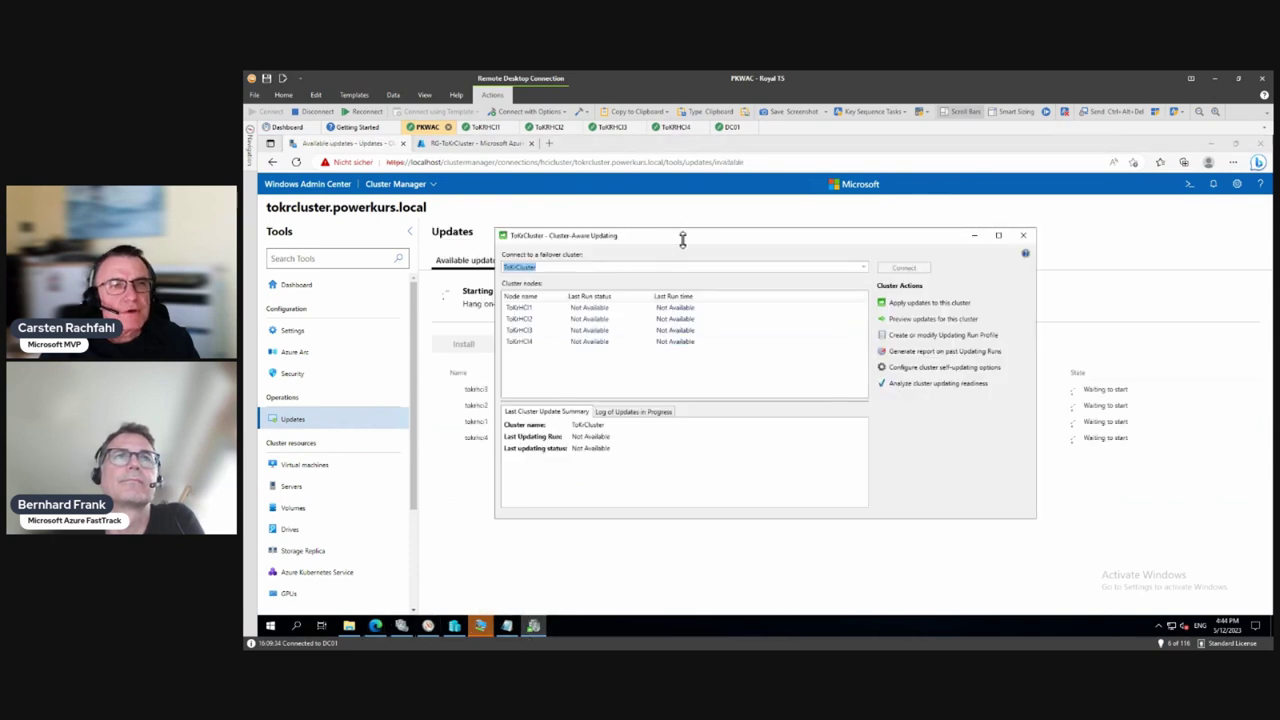
left_click_drag(683, 240, 936, 320)
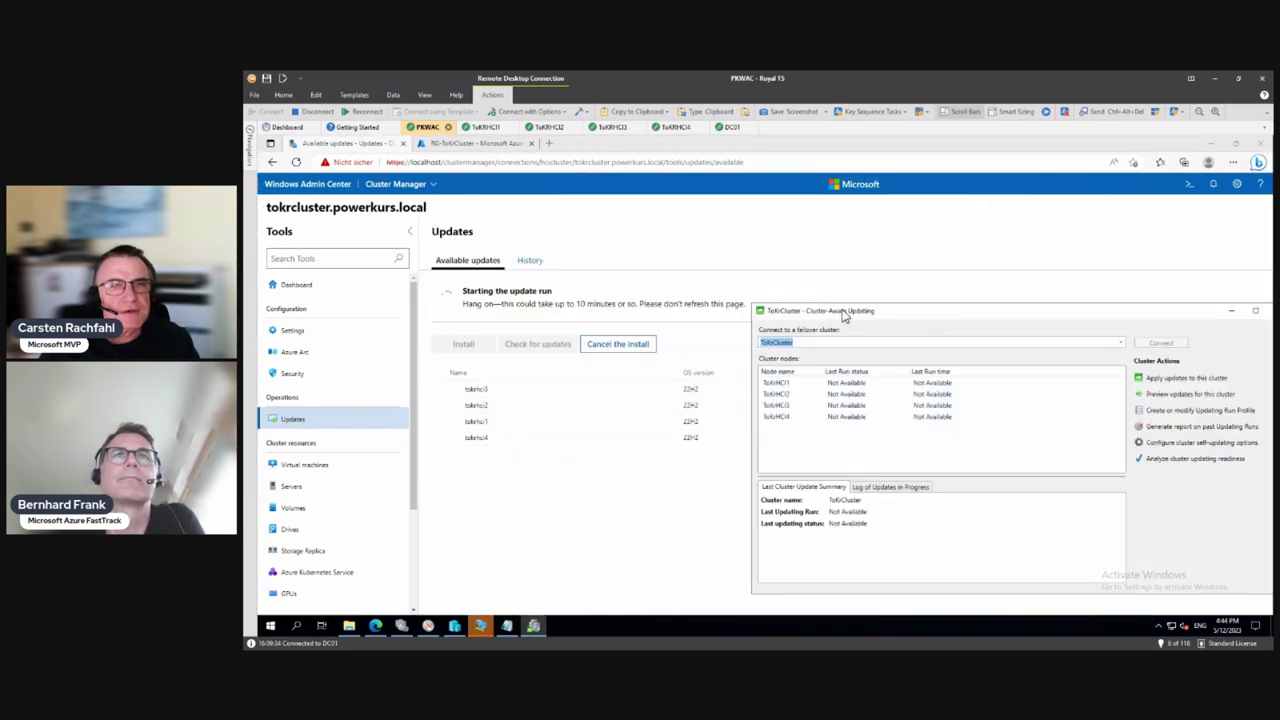
left_click_drag(843, 316, 743, 469)
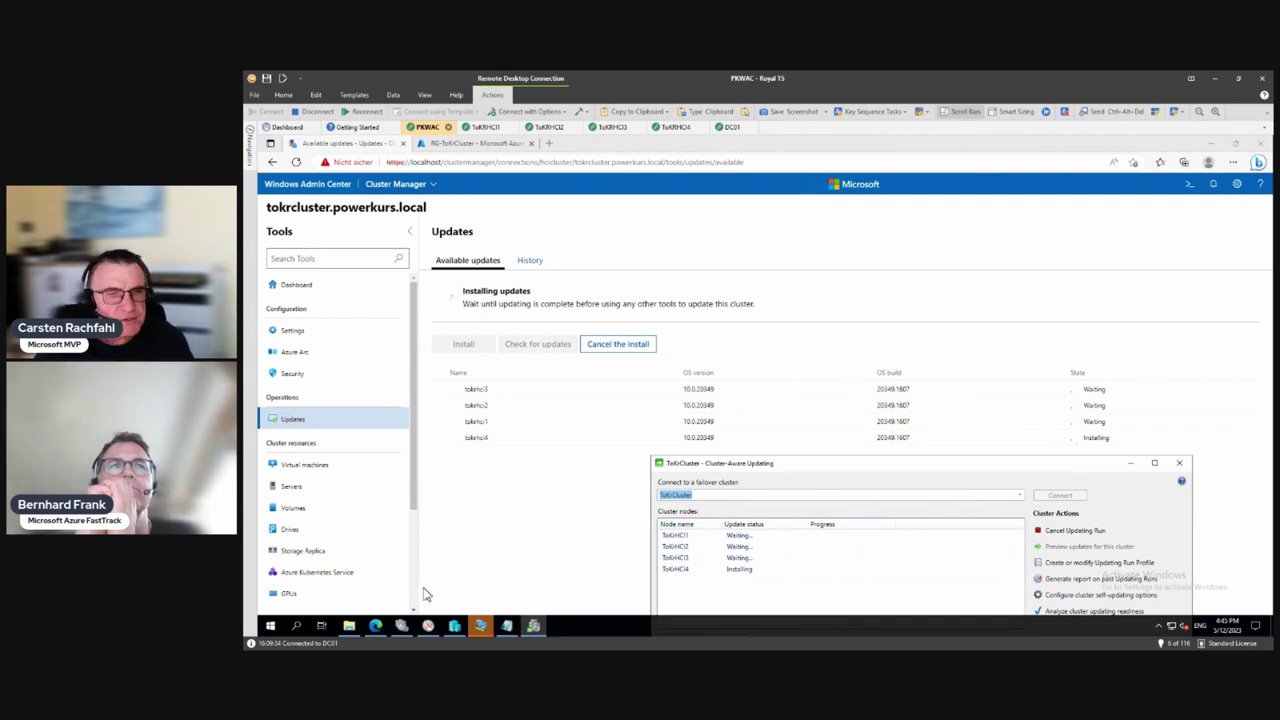
Switch to Failover Cluster Manager and review the roles hosted on node ToKrHCI4.
left_click(404, 626)
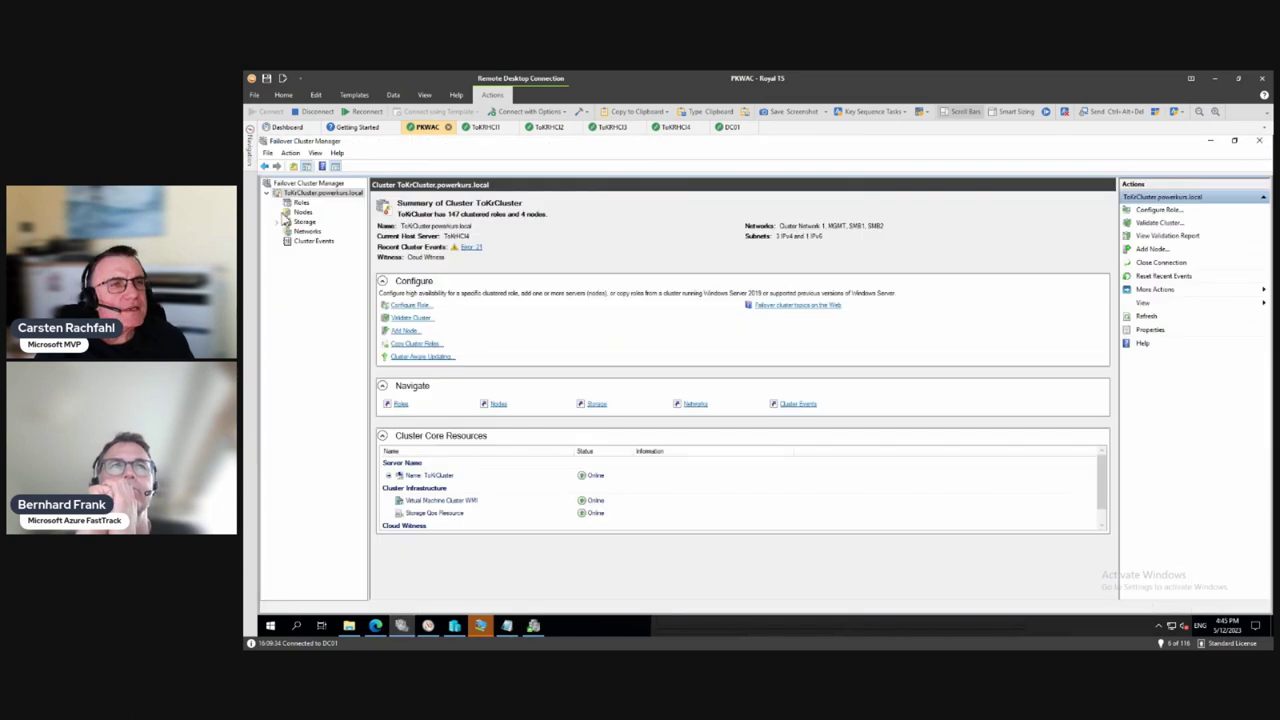
left_click(302, 212)
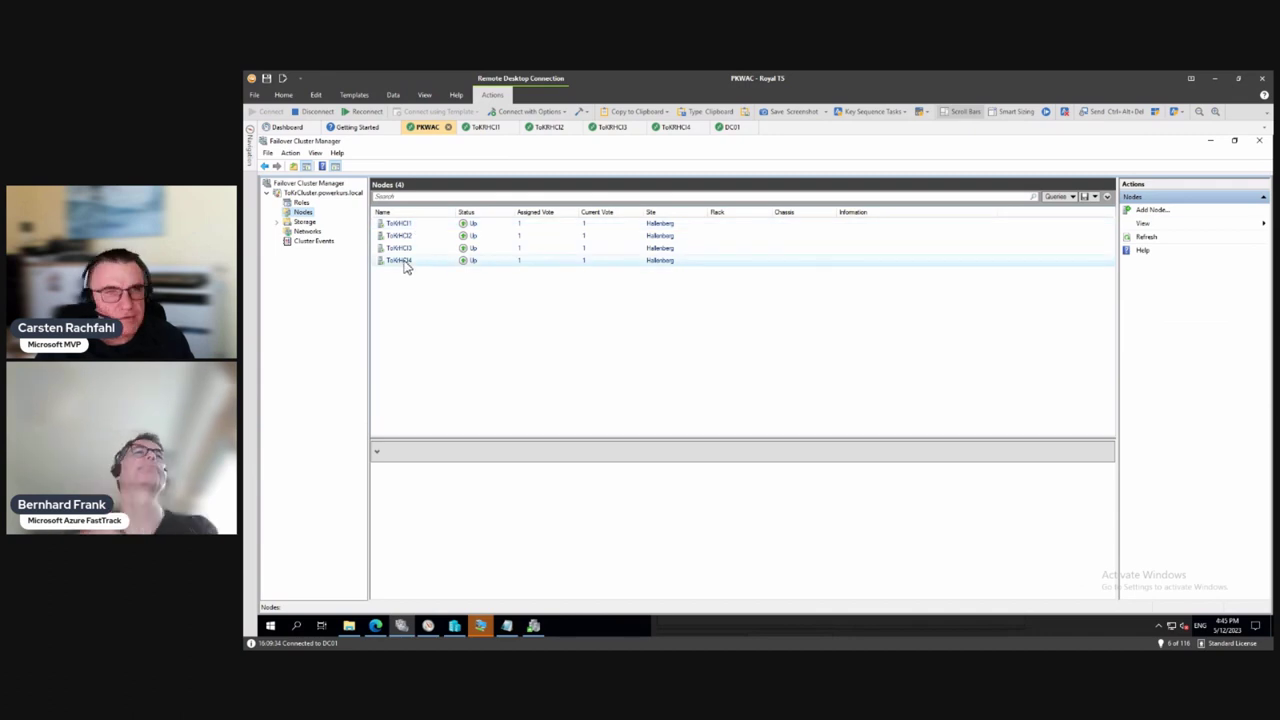
left_click(417, 262)
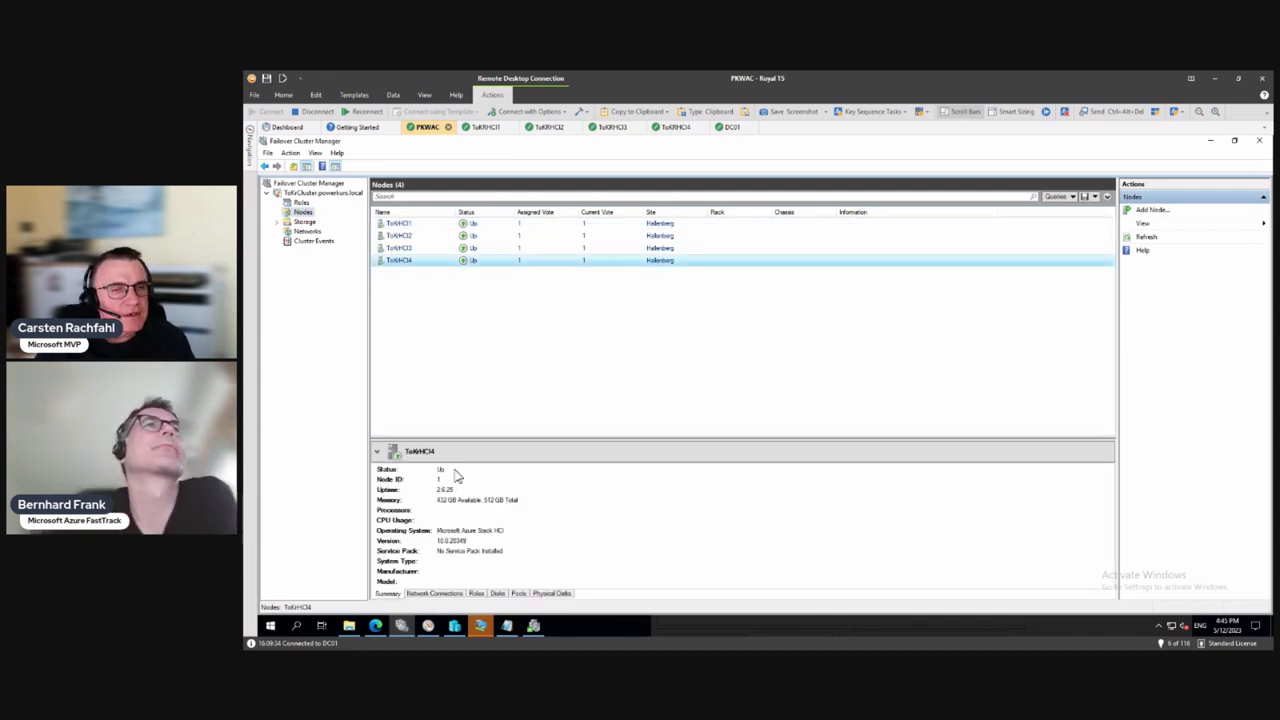
left_click(476, 594)
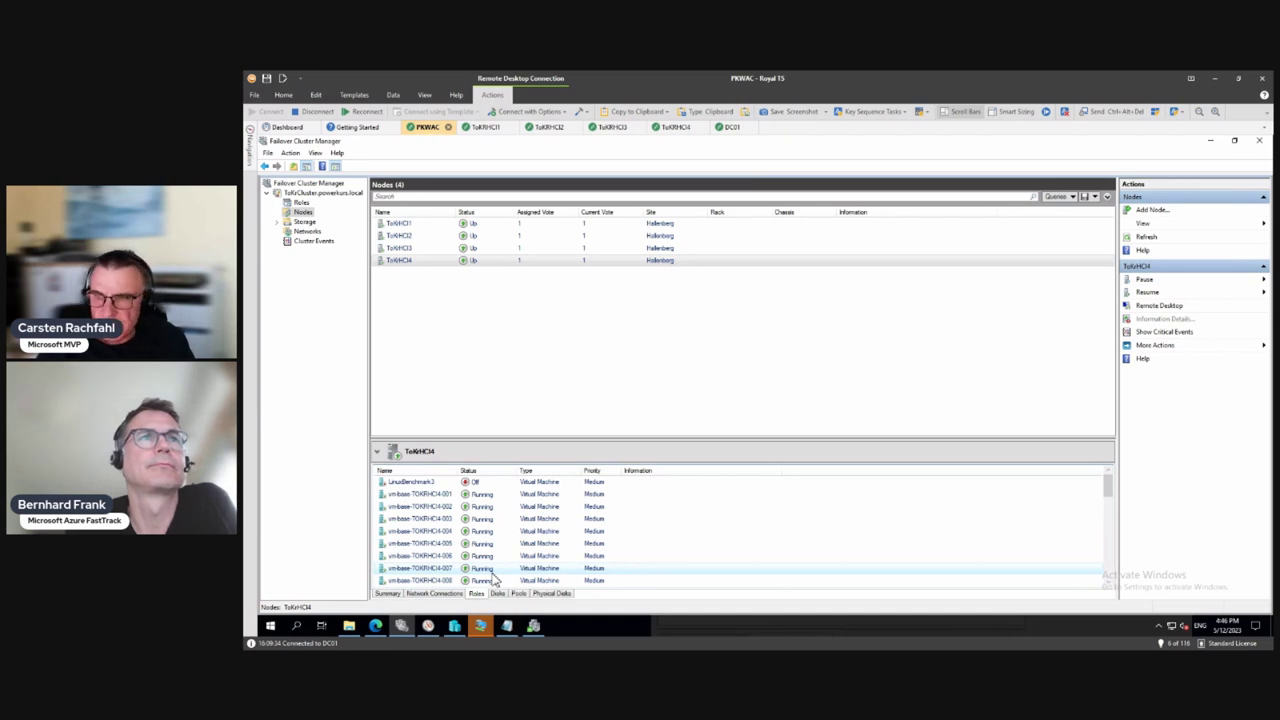
scroll(488, 572, "down", 6)
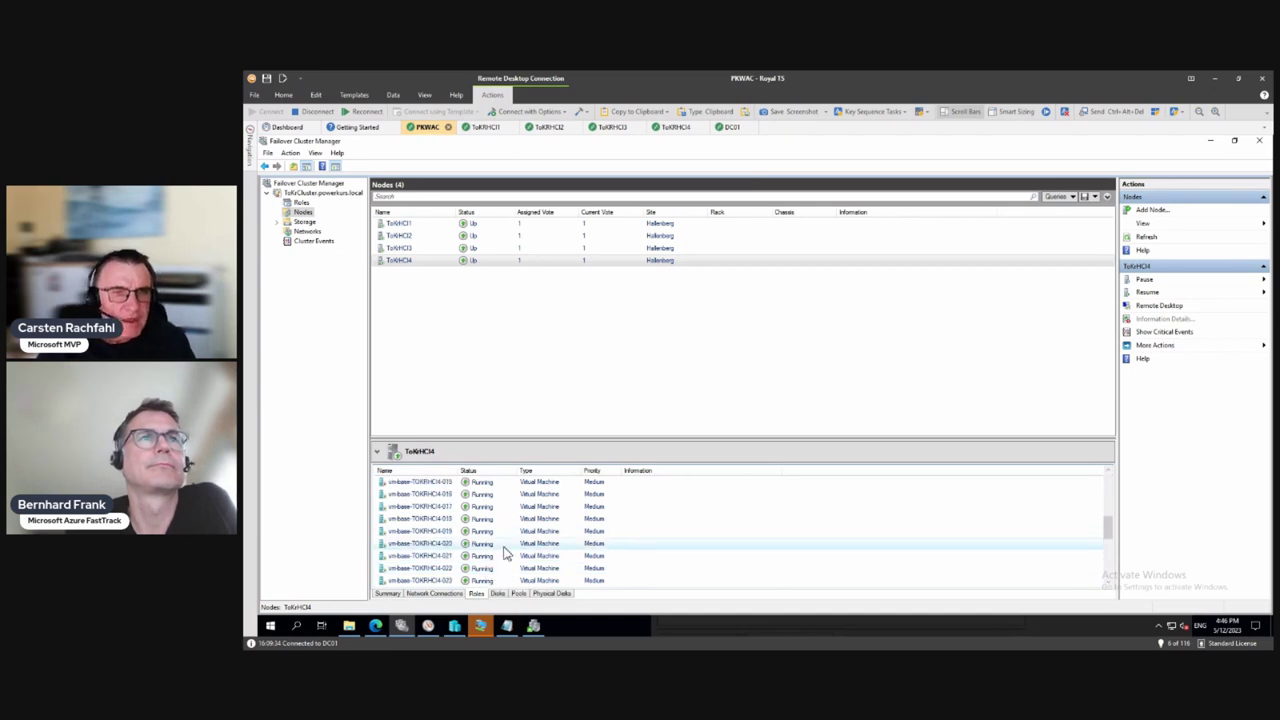
scroll(507, 553, "down", 3)
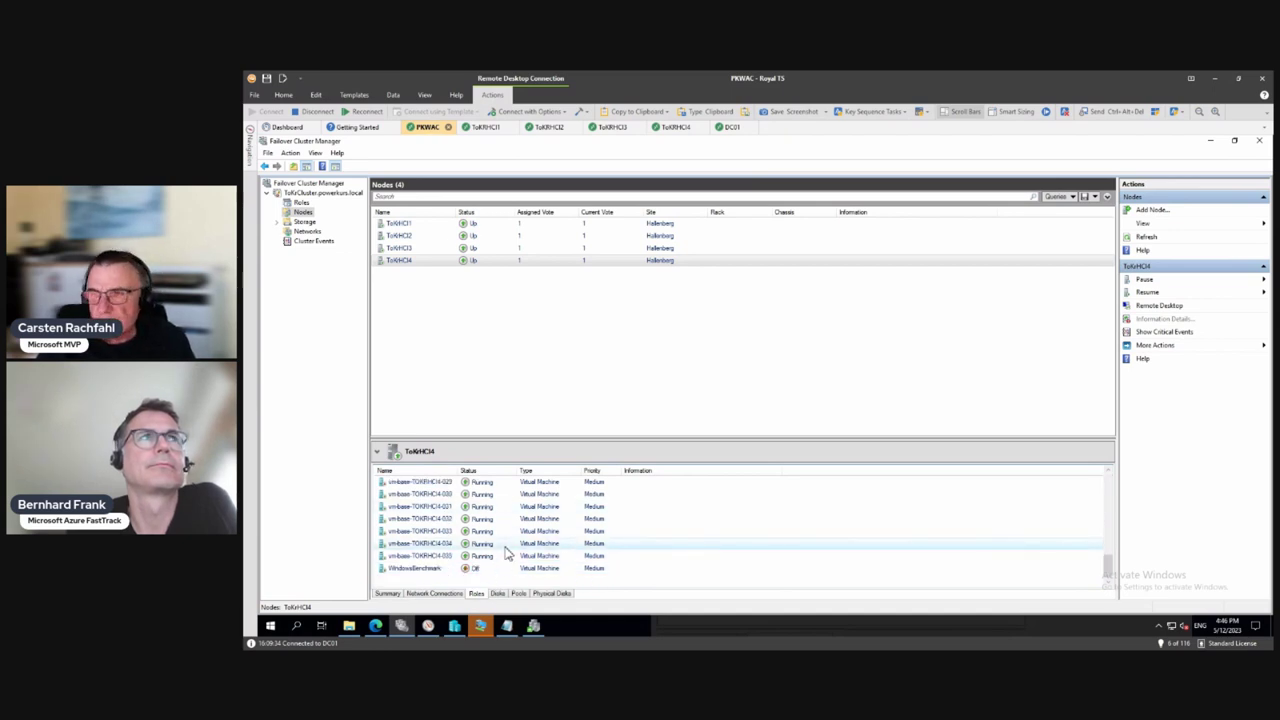
scroll(507, 553, "up", 10)
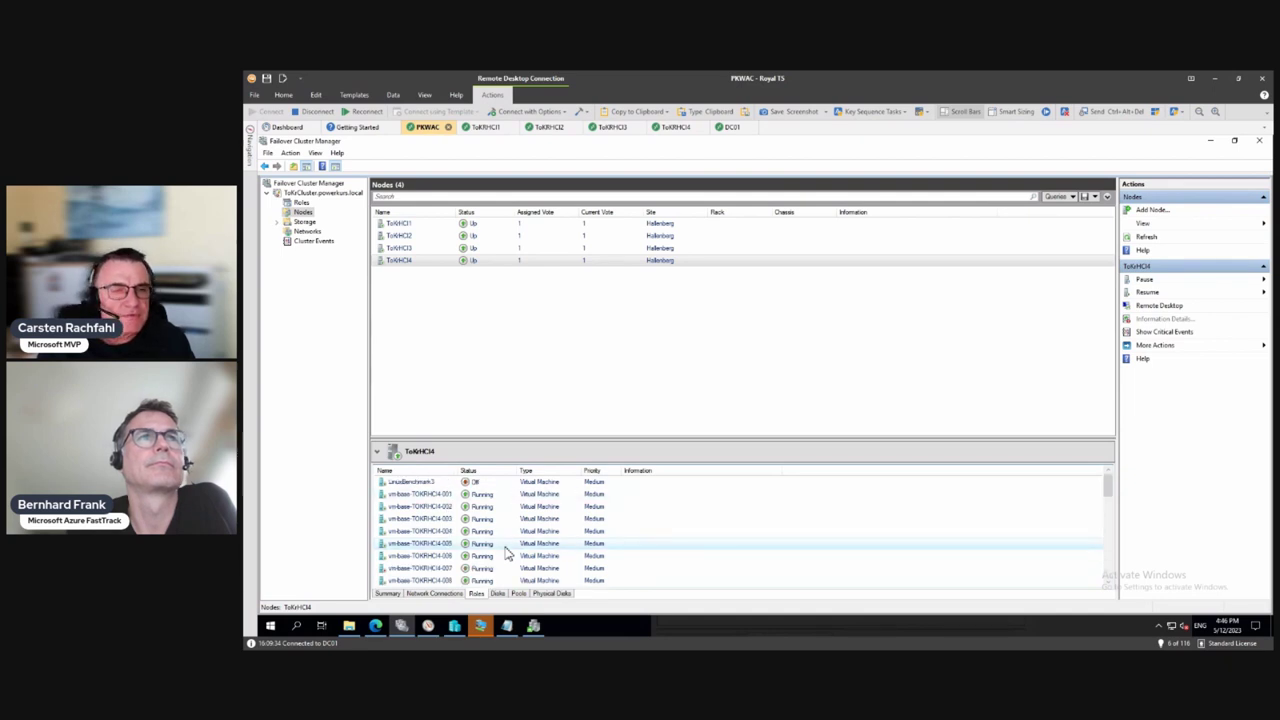
Check the performance figures in the ToKRHCI1 session, then return to PKWAC and review ToKrHCI4's disks, pools and roles.
left_click(485, 127)
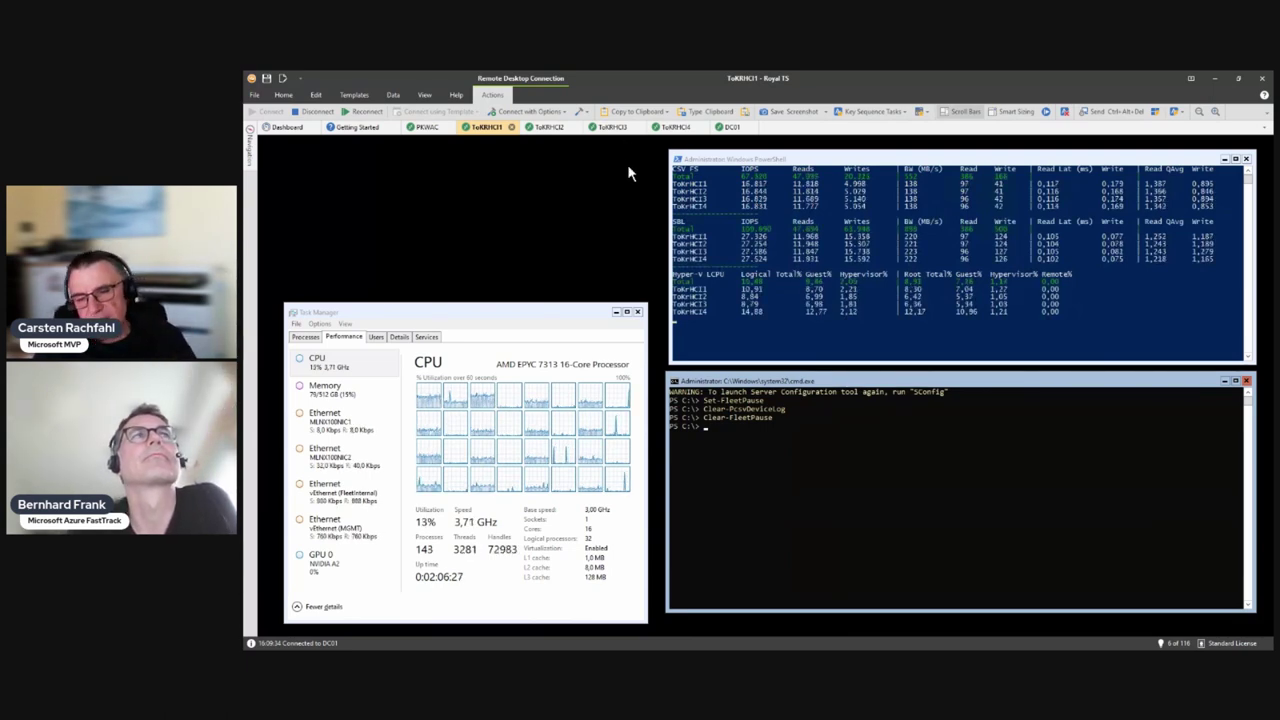
left_click(428, 127)
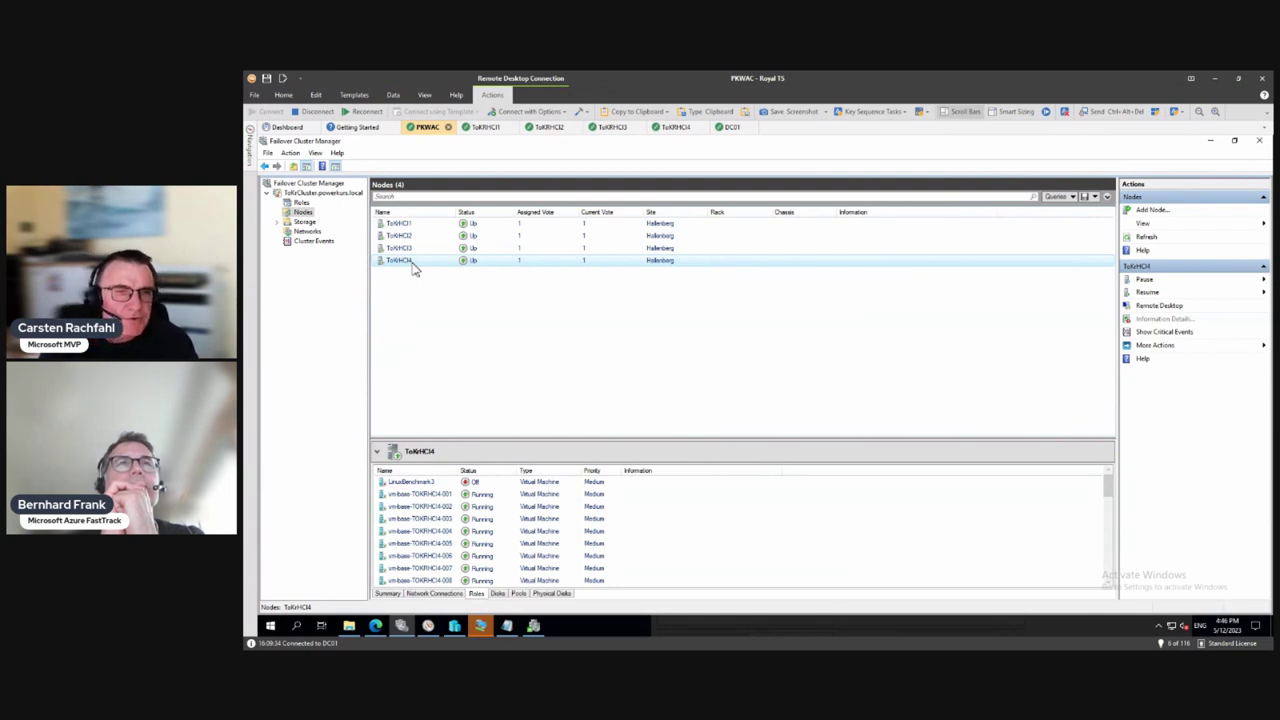
left_click(497, 593)
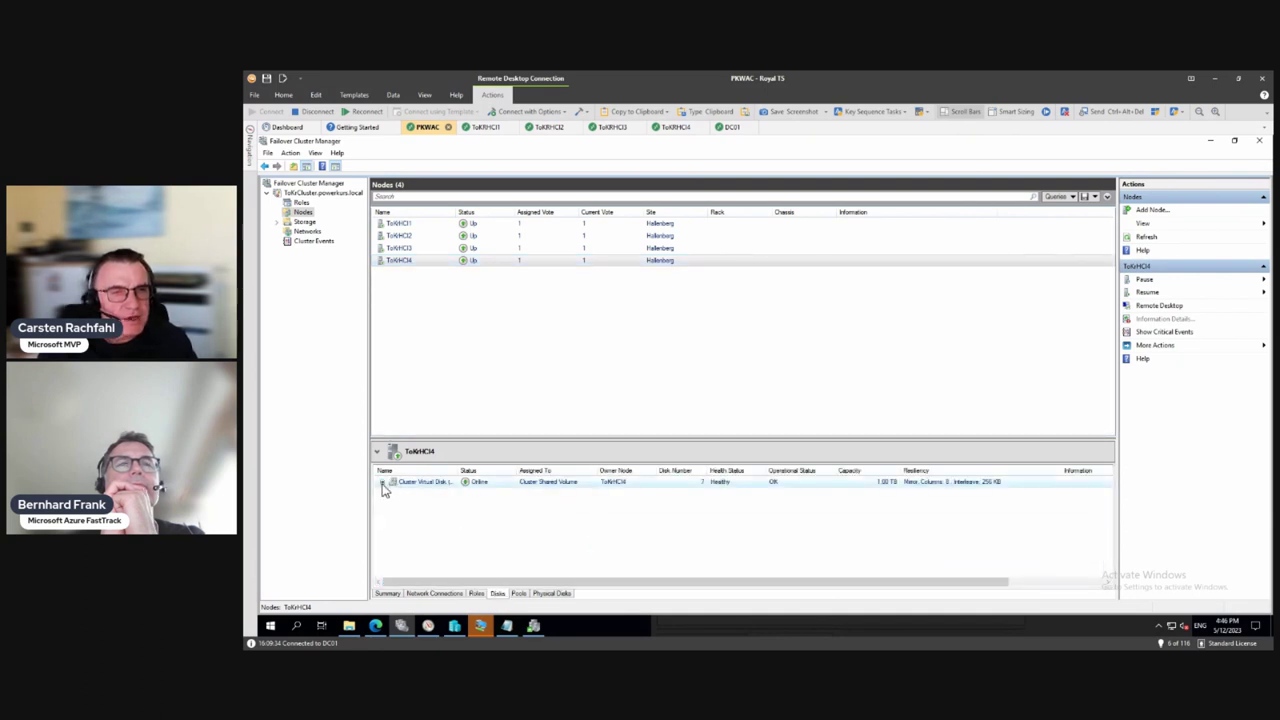
left_click(519, 594)
left_click(476, 594)
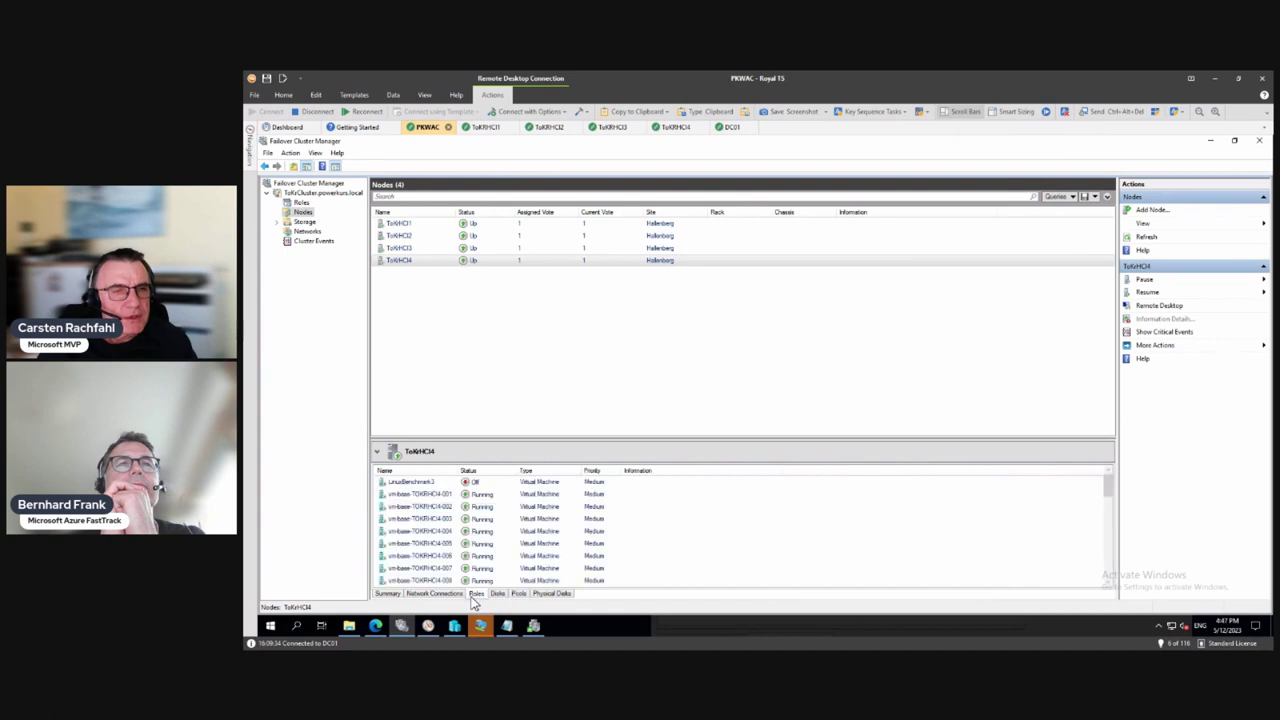
Show the cluster summary and reposition the Cluster-Aware Updating window to check node status and the log of updates in progress.
left_click(305, 193)
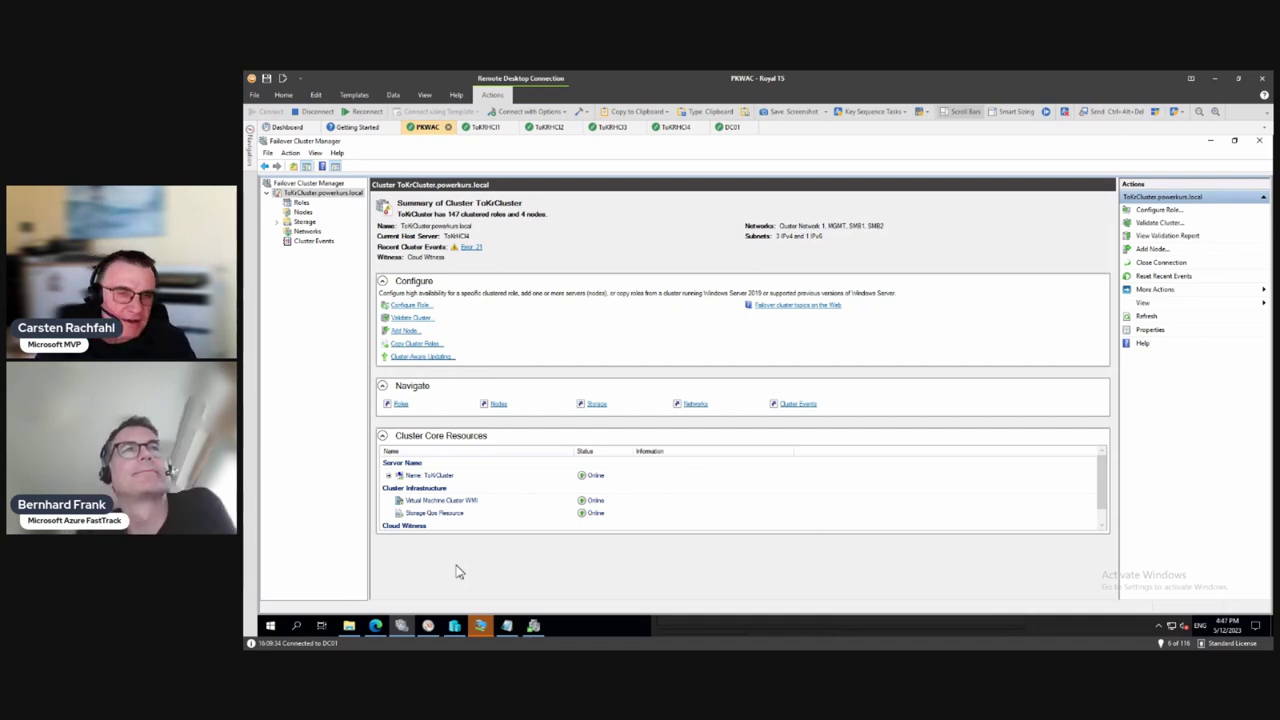
mouse_move(533, 628)
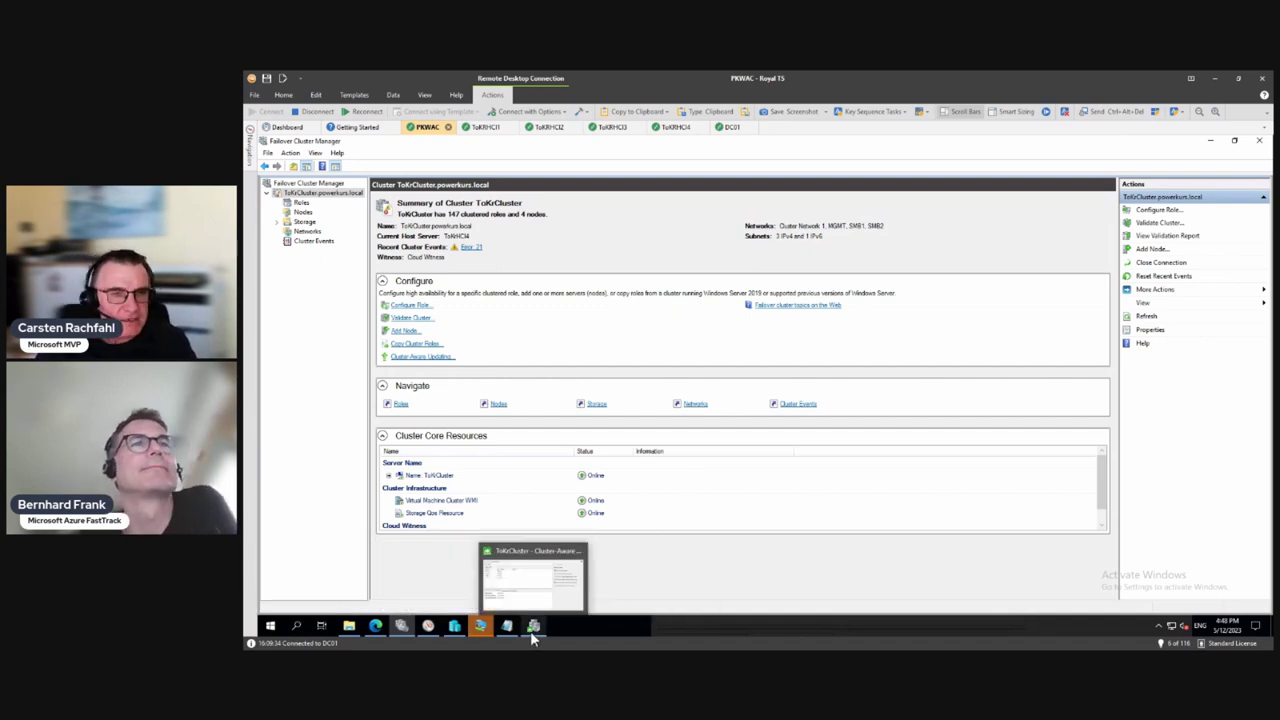
left_click(532, 632)
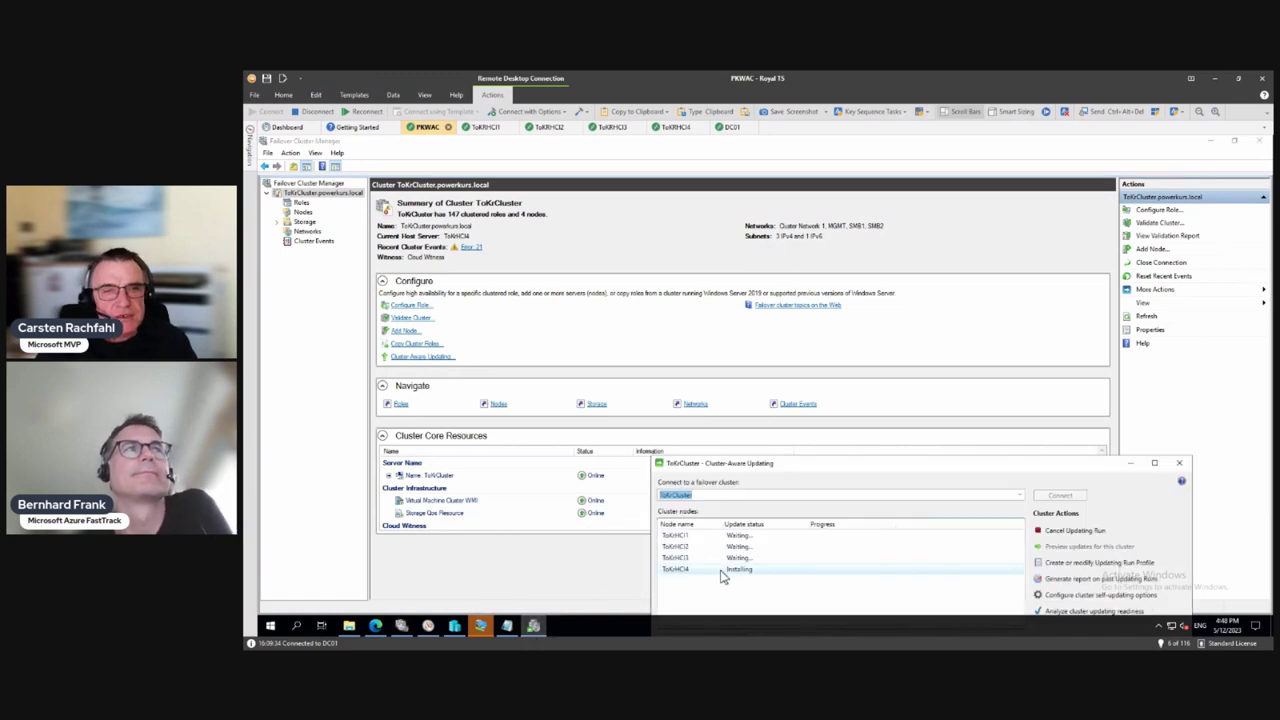
left_click_drag(806, 470, 880, 364)
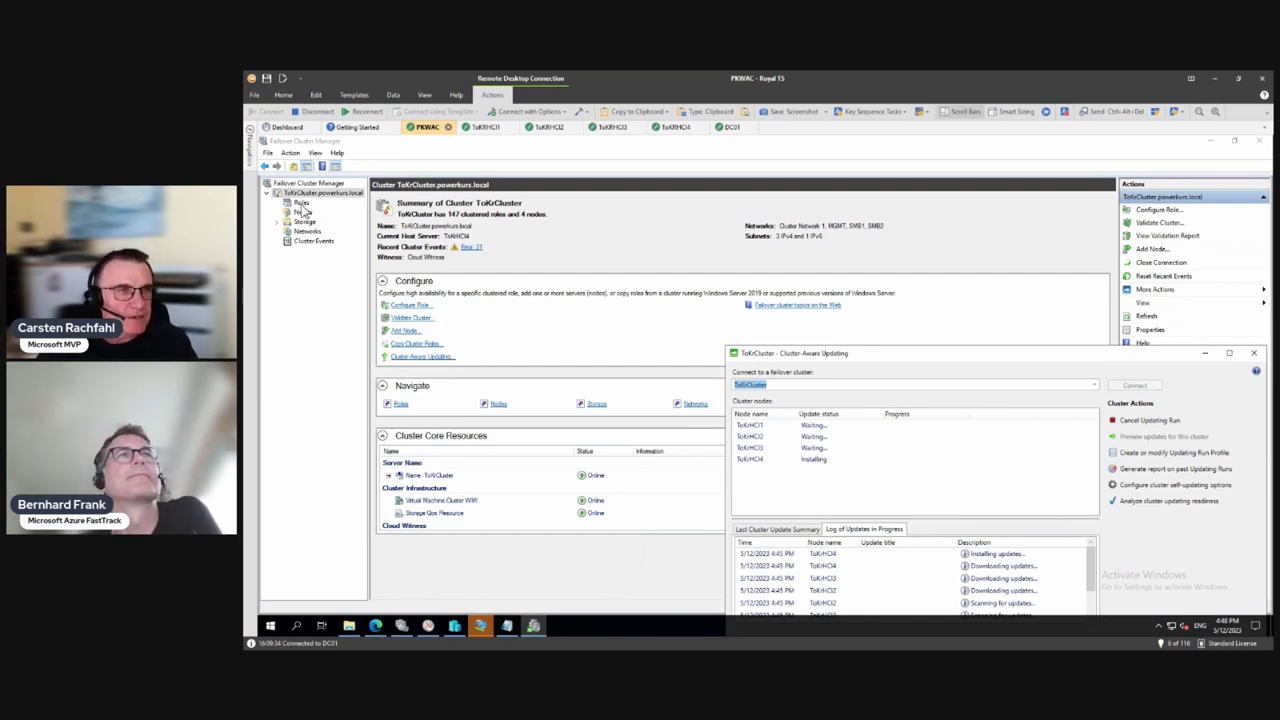
Review all clustered roles and their owner nodes in Failover Cluster Manager.
left_click(301, 202)
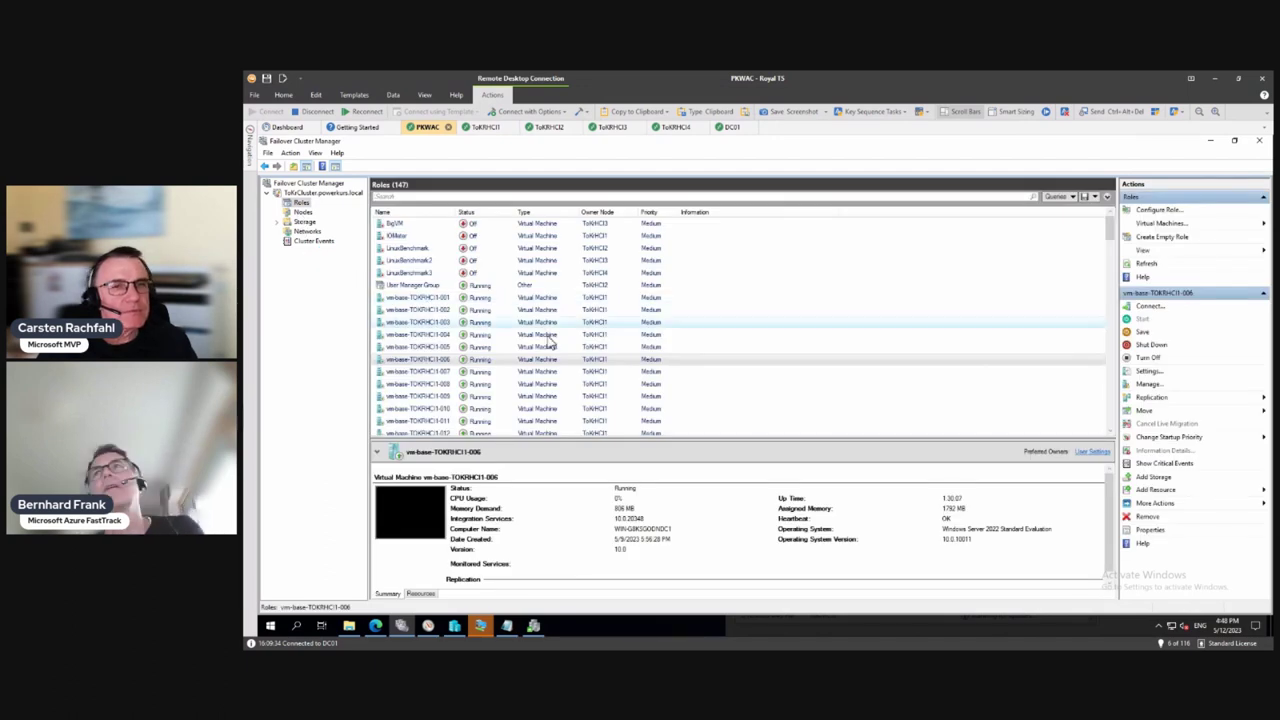
scroll(588, 360, "down", 8)
scroll(590, 355, "down", 20)
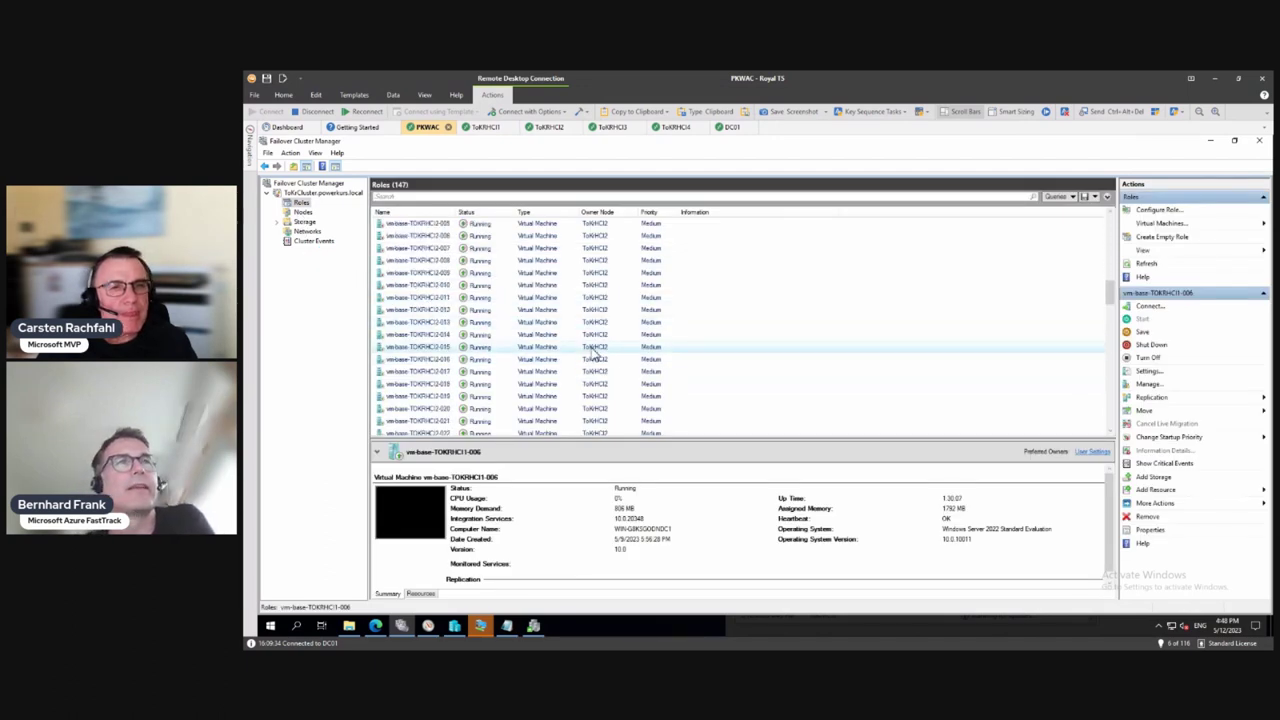
scroll(604, 346, "down", 7)
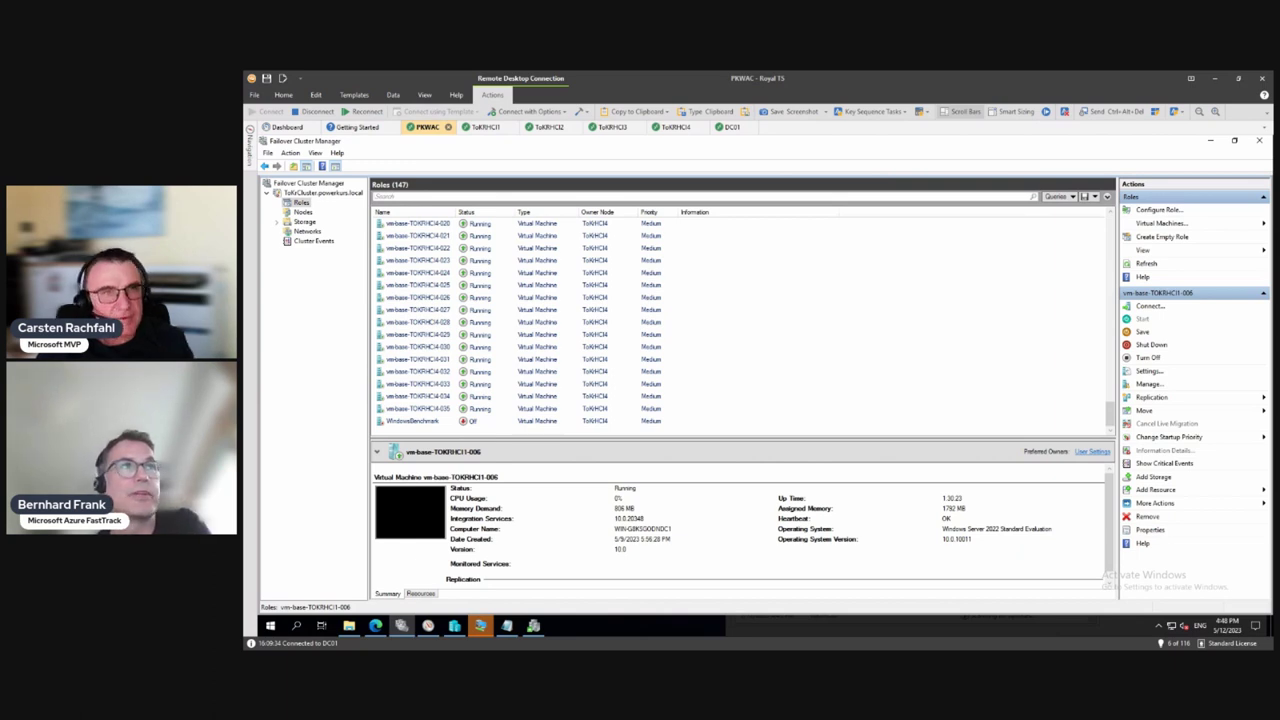
left_click(375, 632)
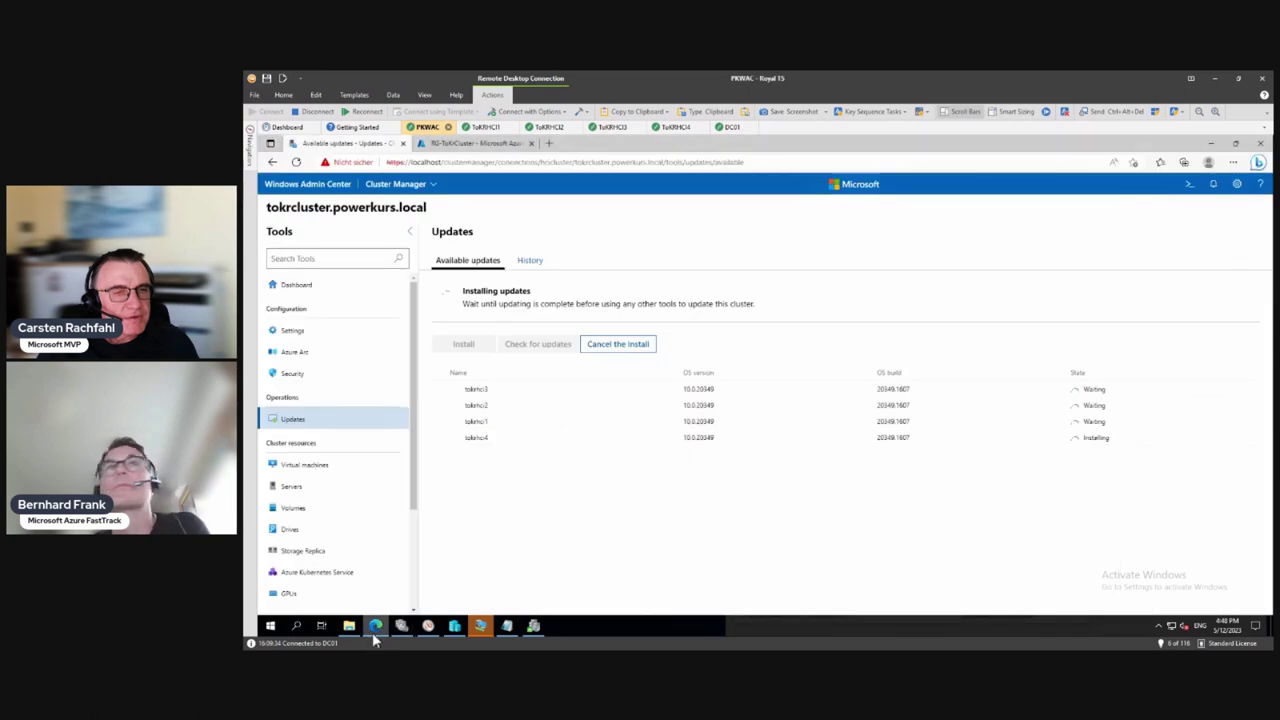
left_click(548, 143)
type("https://learn.microsoft.com/en-us/azure-stack/hci/release-information")
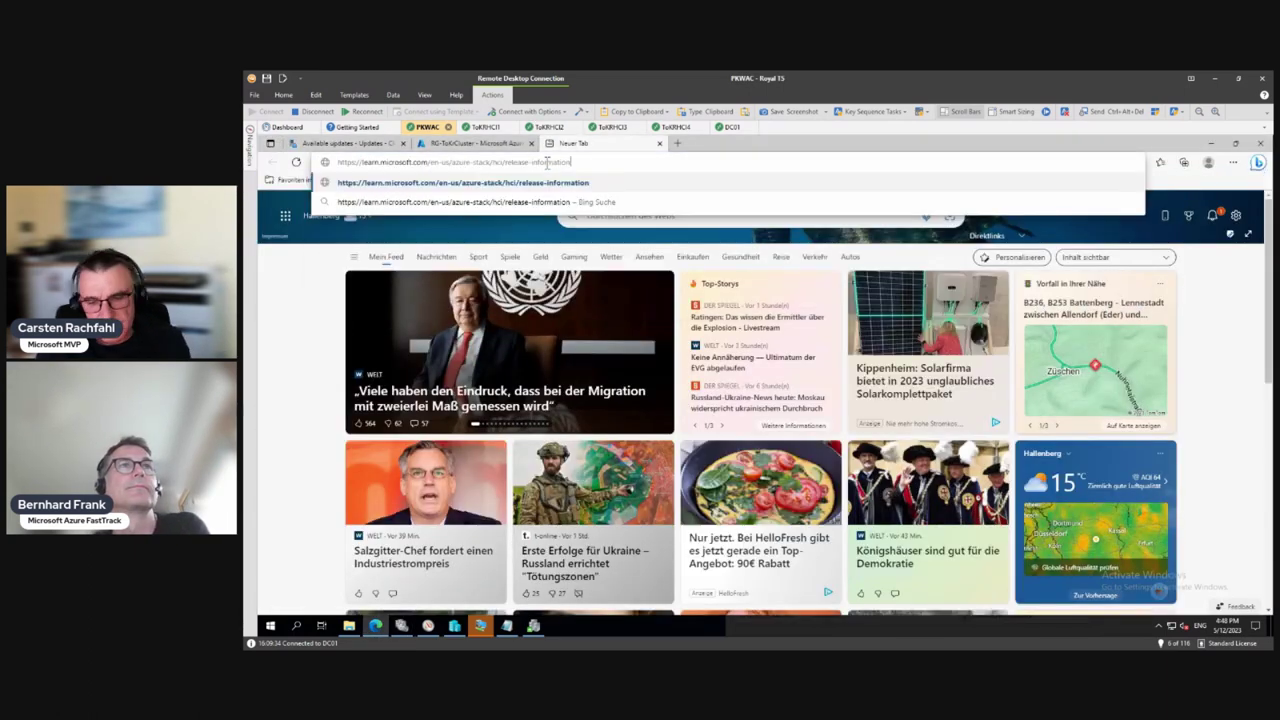
key("Return")
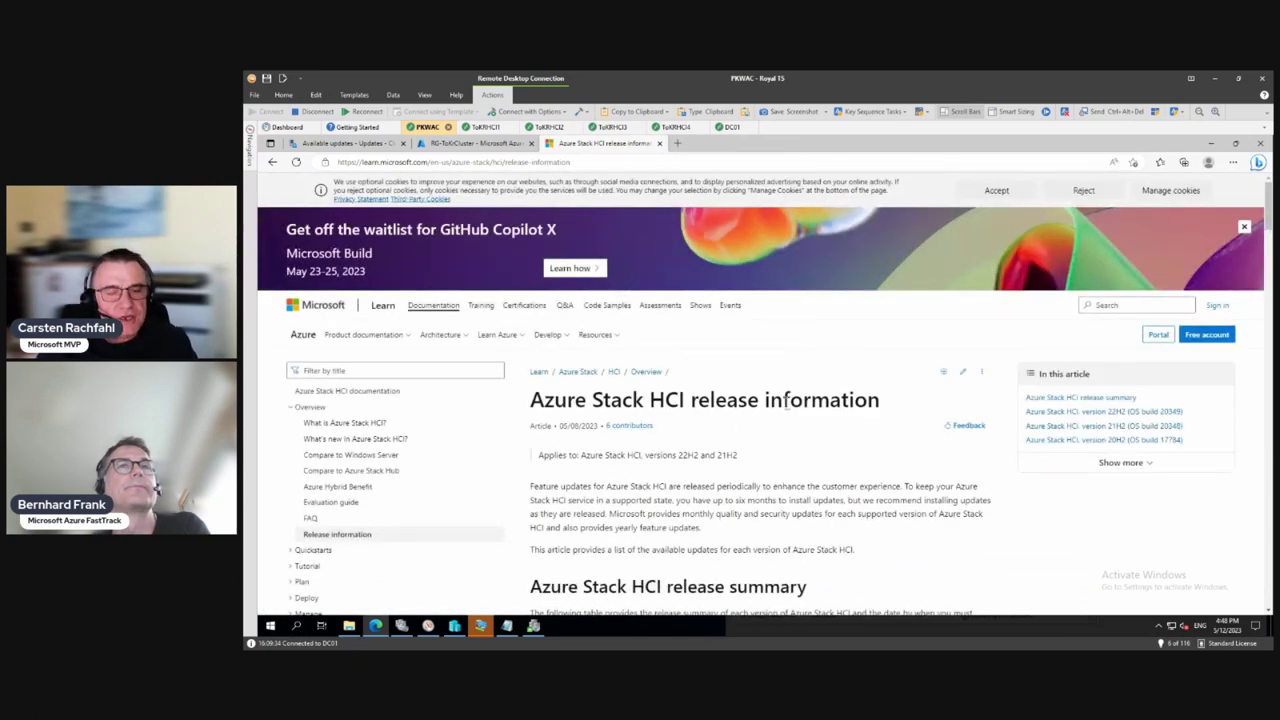
Find OS build 20349.1607 in the Azure Stack HCI version 22H2 updates table and highlight it.
scroll(790, 405, "down", 1)
scroll(793, 407, "down", 3)
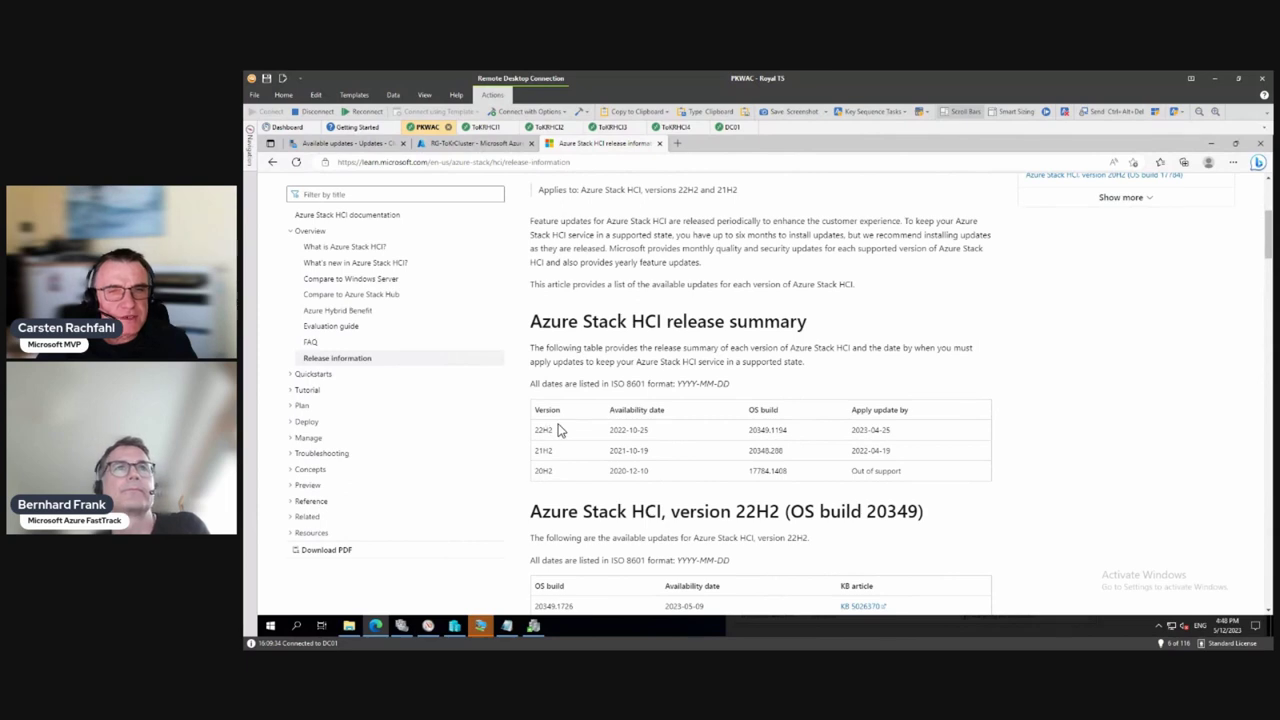
scroll(762, 511, "down", 3)
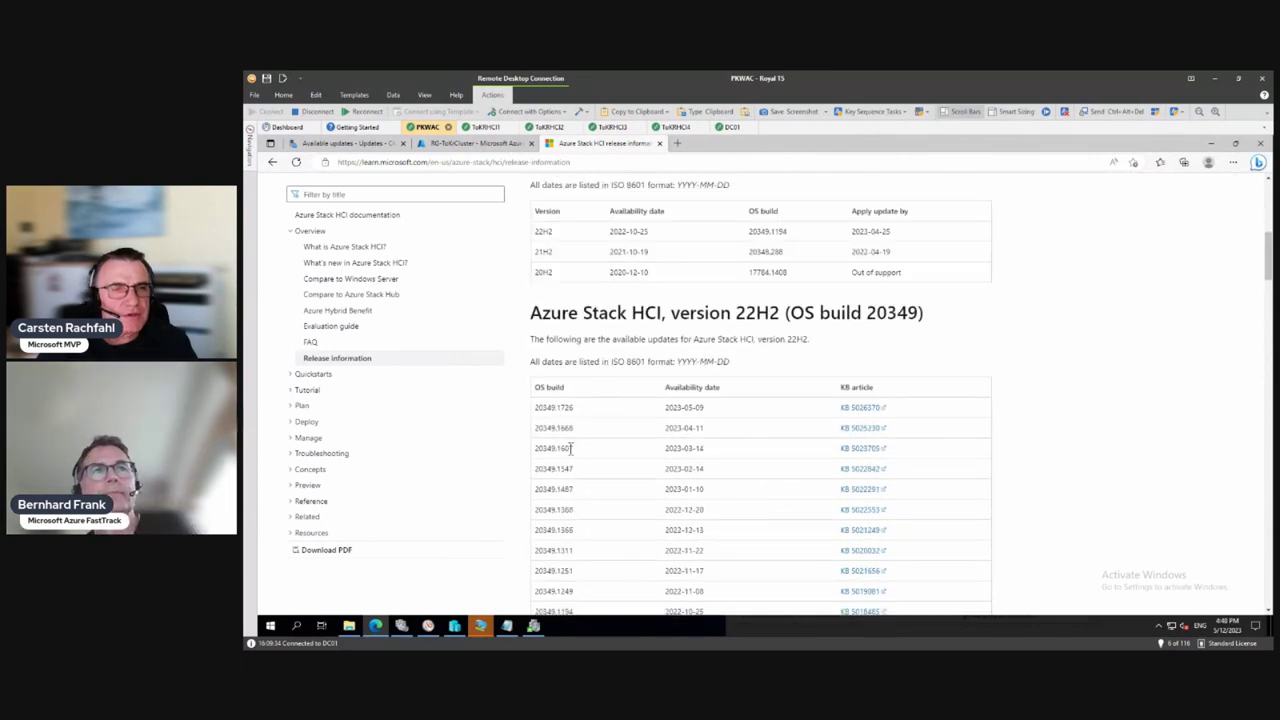
left_click_drag(572, 449, 533, 456)
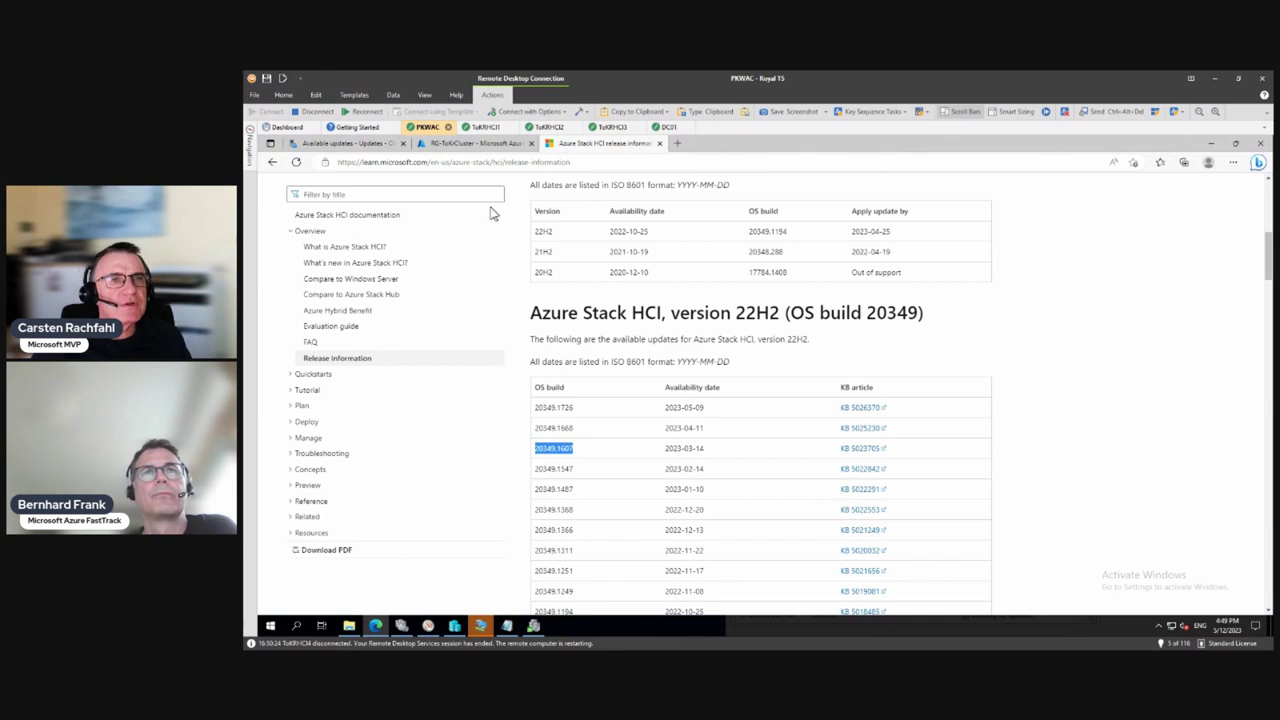
Check the update status of node ToKrHCI4 in Cluster-Aware Updating and bring Failover Cluster Manager to the front.
left_click(533, 627)
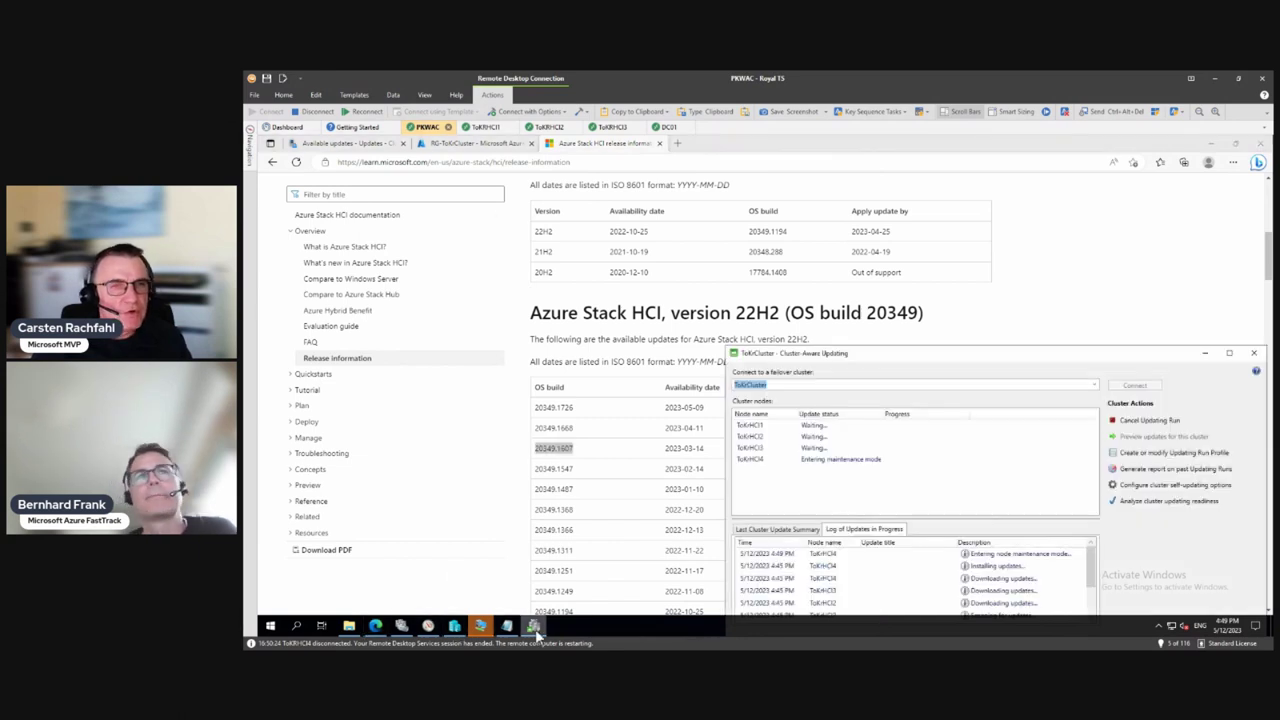
left_click(808, 461)
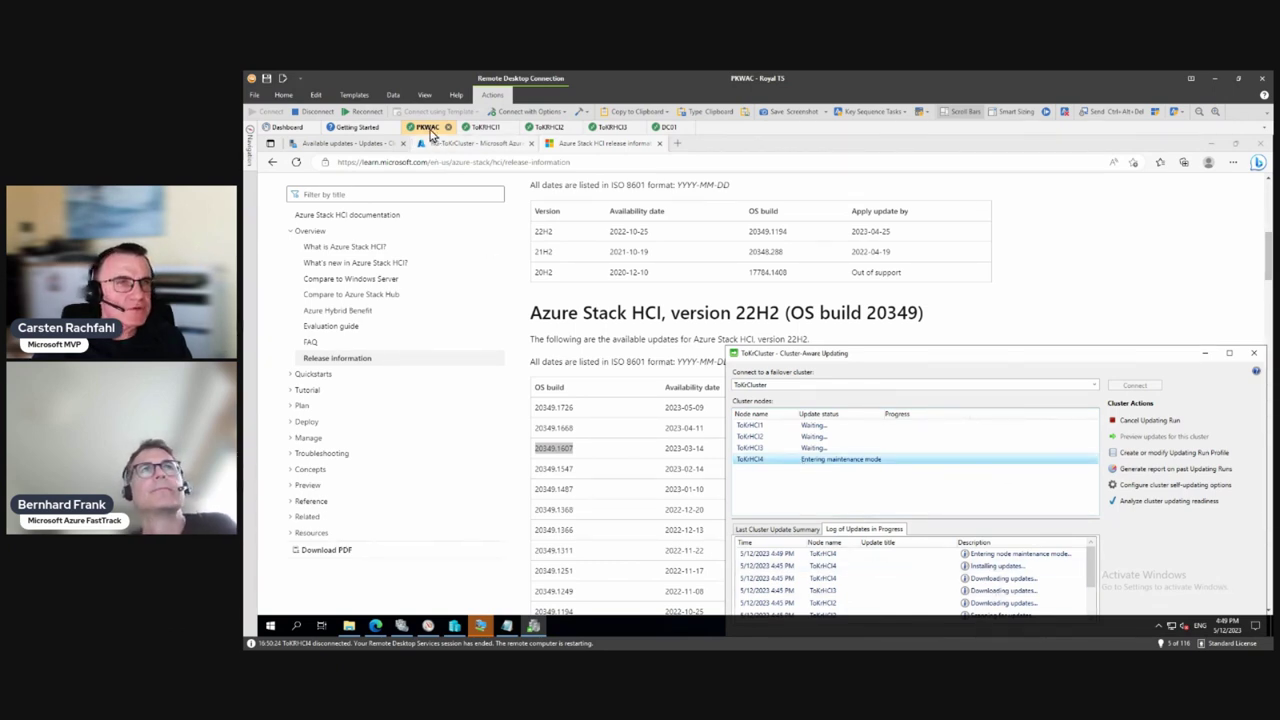
mouse_move(432, 135)
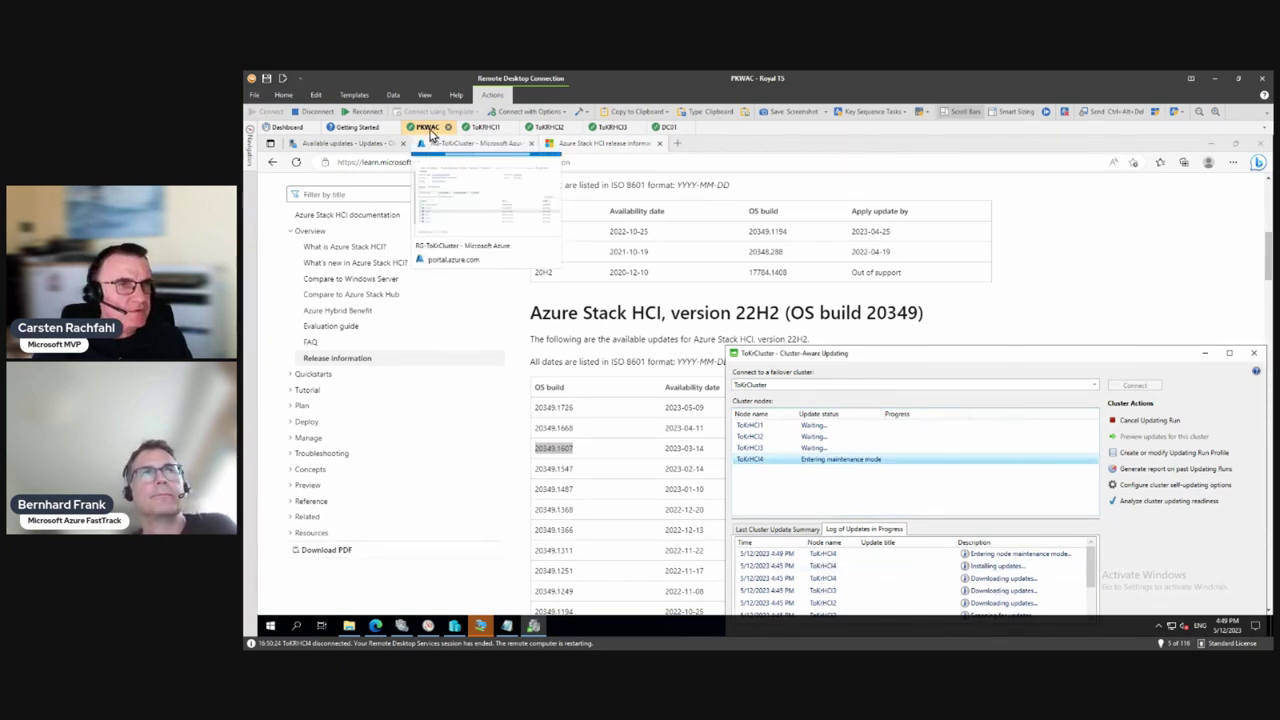
left_click(401, 626)
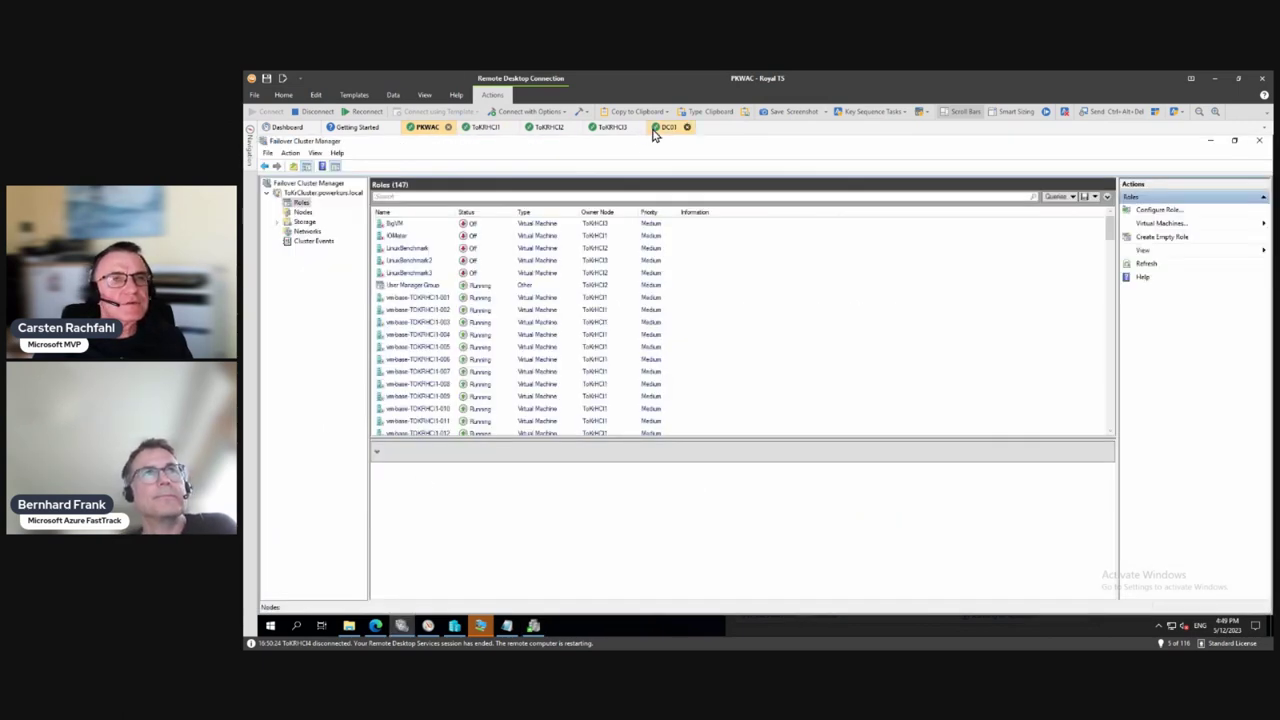
Switch to the ToKRHCI1 remote session and list the physical disks with get-physicaldisk in its command console.
left_click(486, 127)
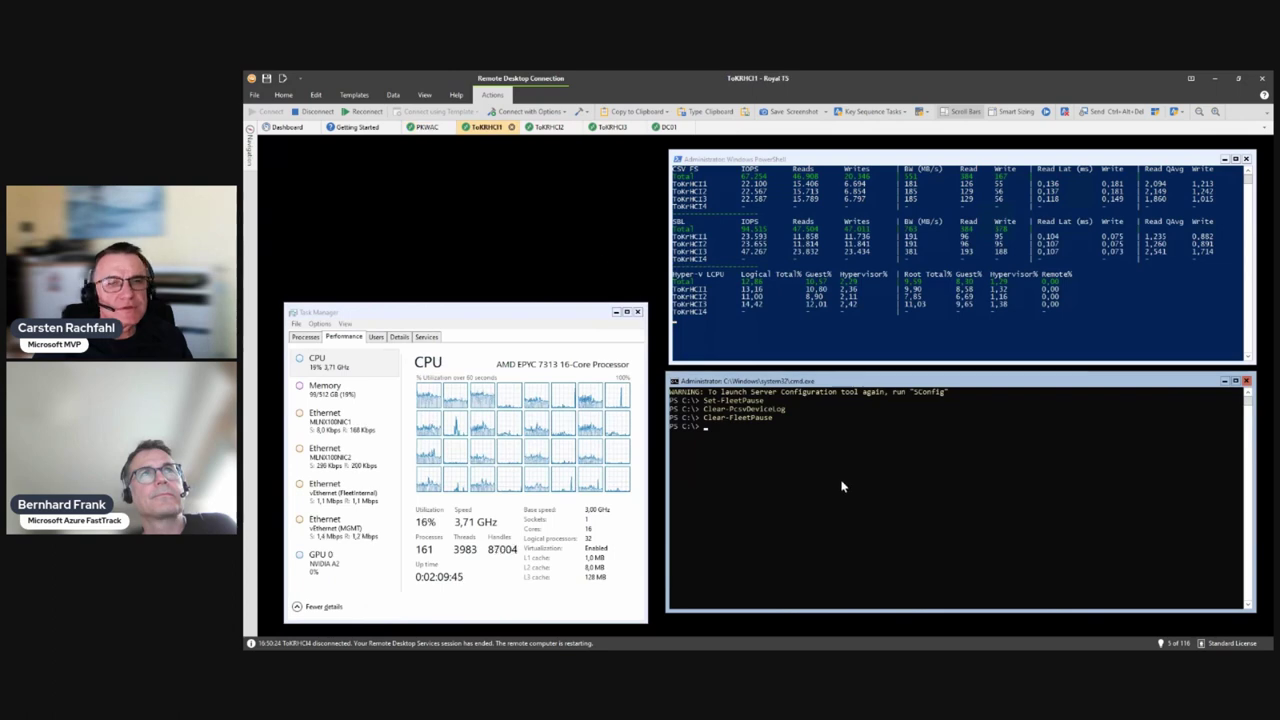
type("get-")
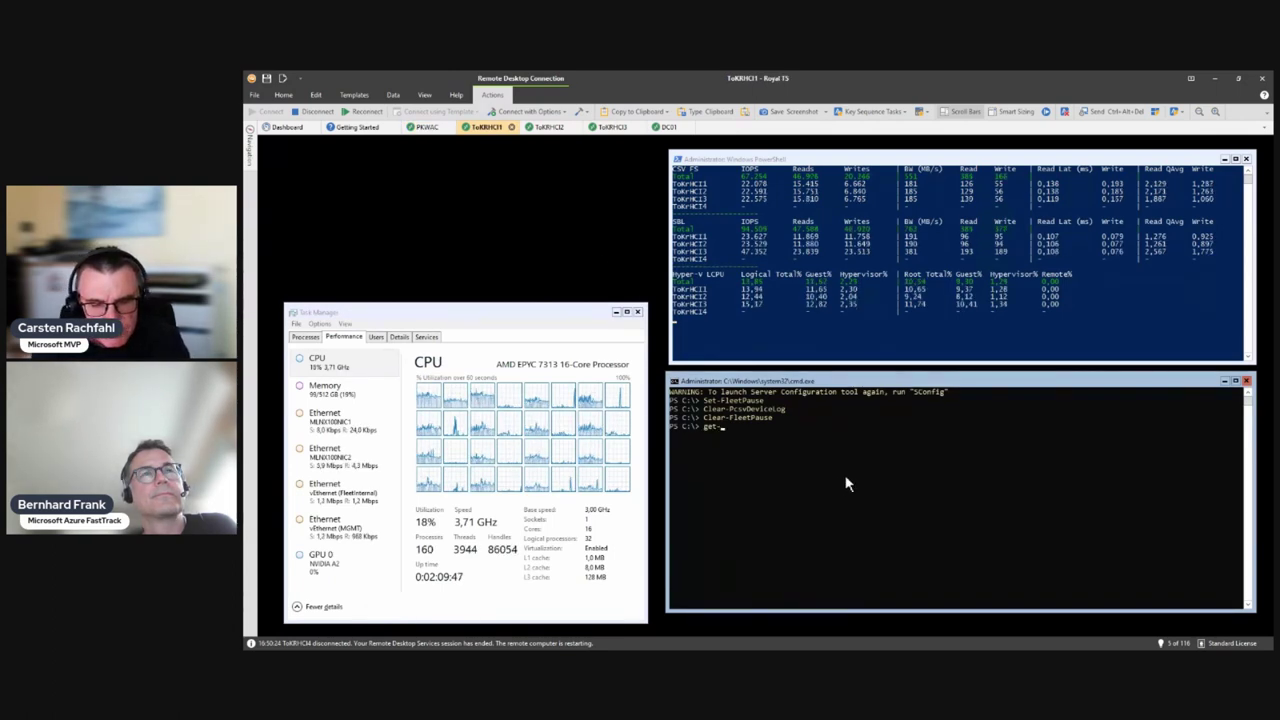
type("physicaldisk")
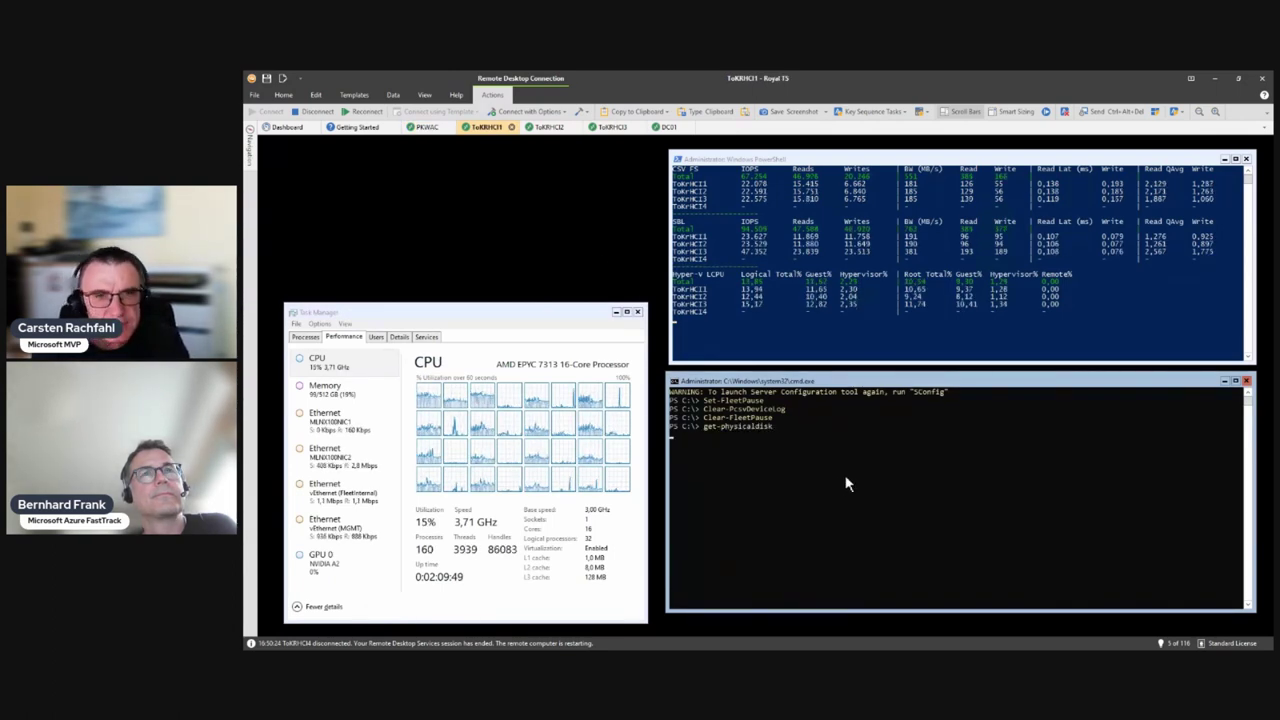
key("Return")
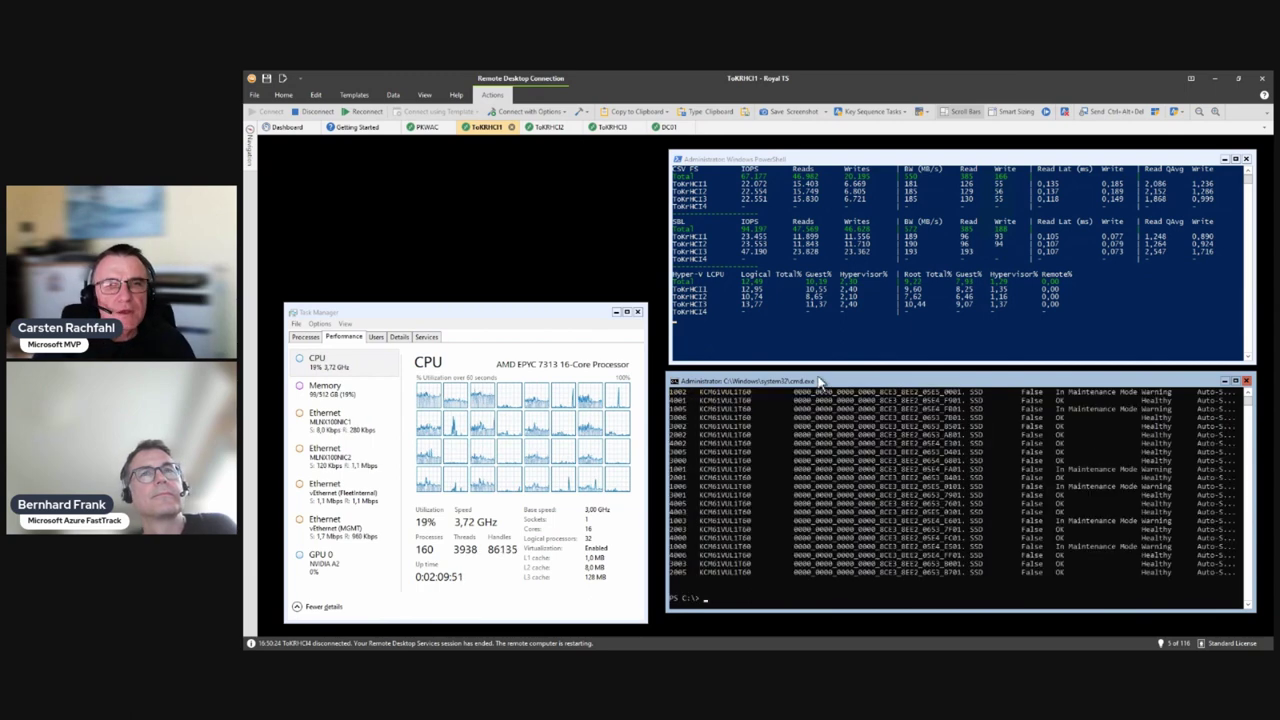
Move and widen the command console over the other windows, and rerun get-physicaldisk to show the full table.
left_click_drag(818, 382, 825, 159)
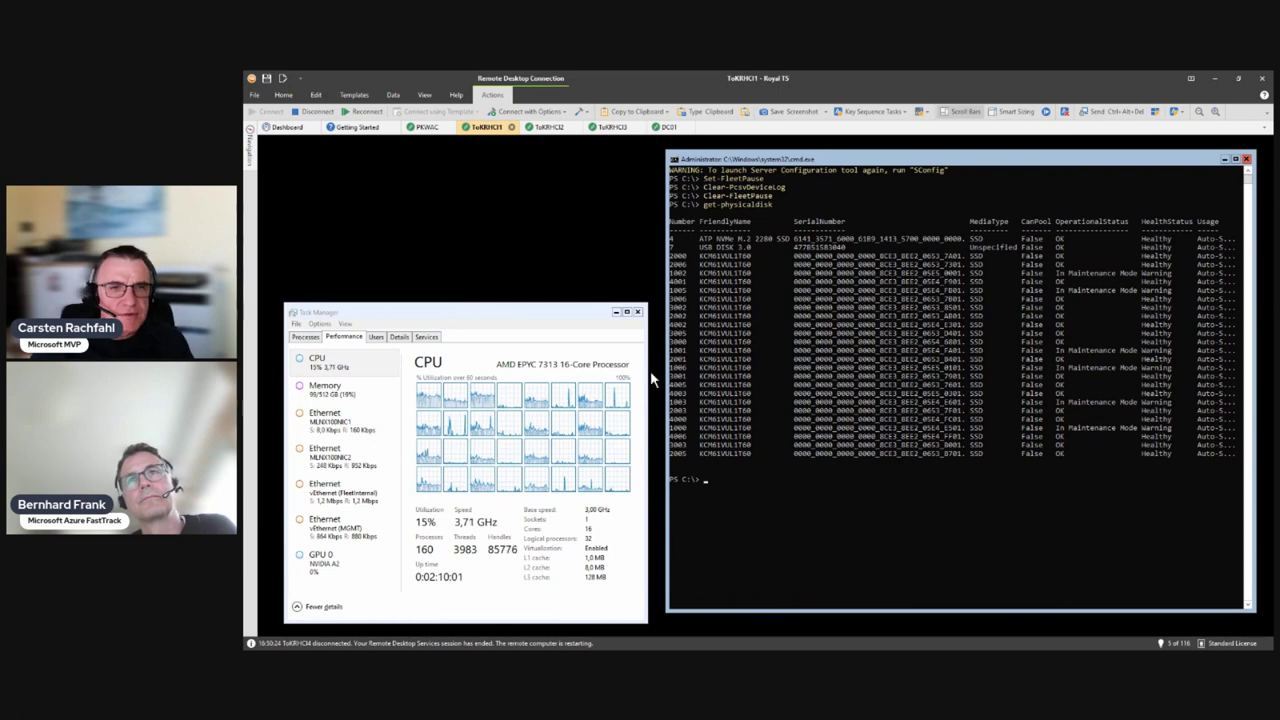
left_click_drag(665, 369, 412, 369)
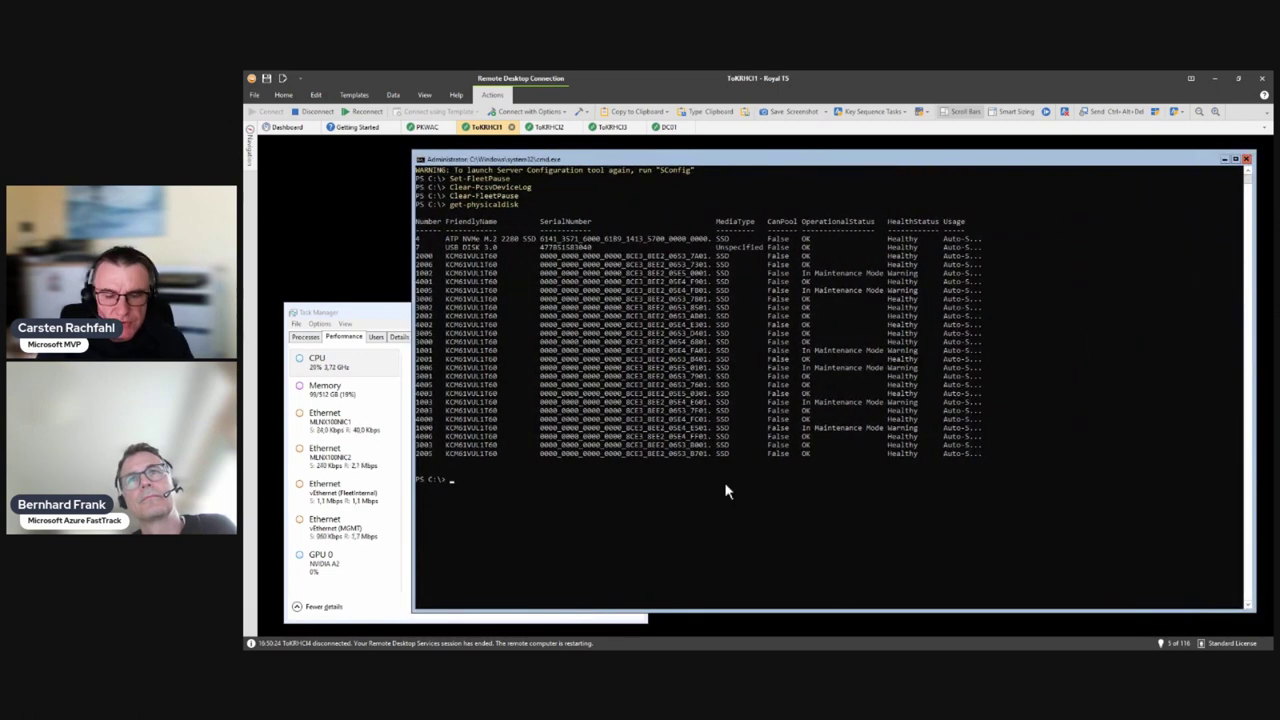
key("Up")
key("Return")
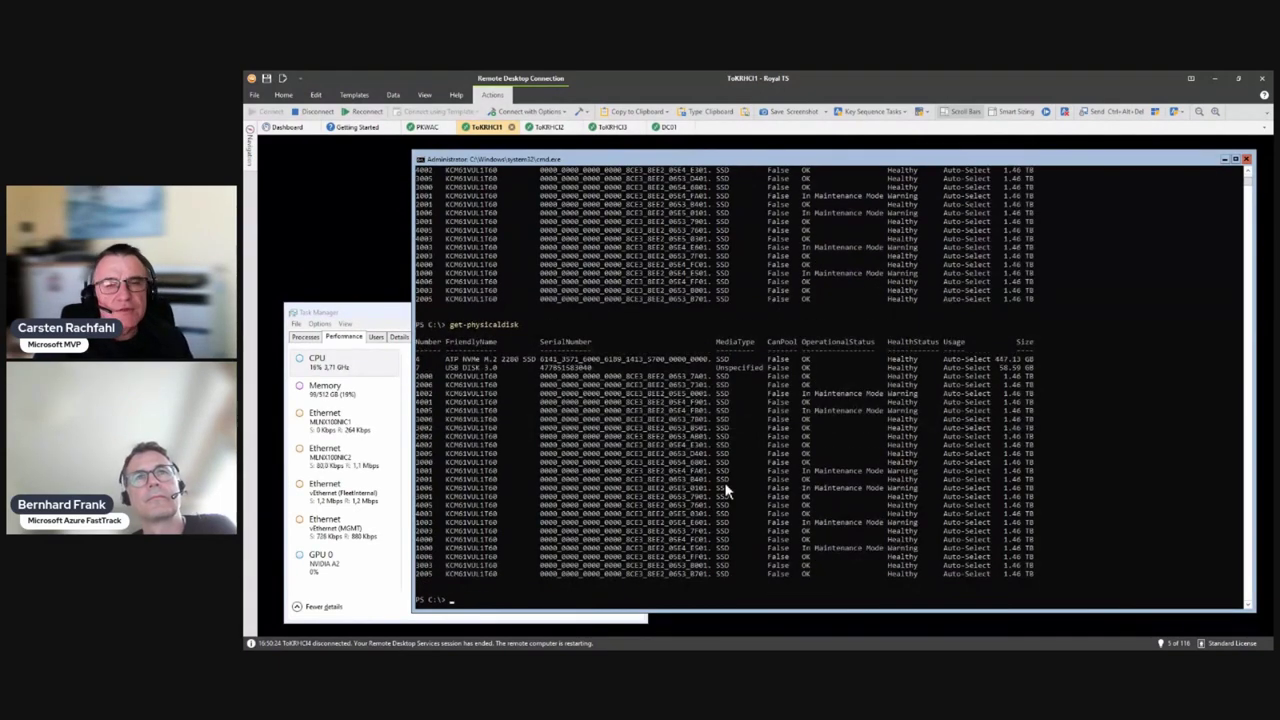
Return to the PKWAC session and review the roles' owner nodes and the status of the cluster nodes in Failover Cluster Manager.
left_click(423, 128)
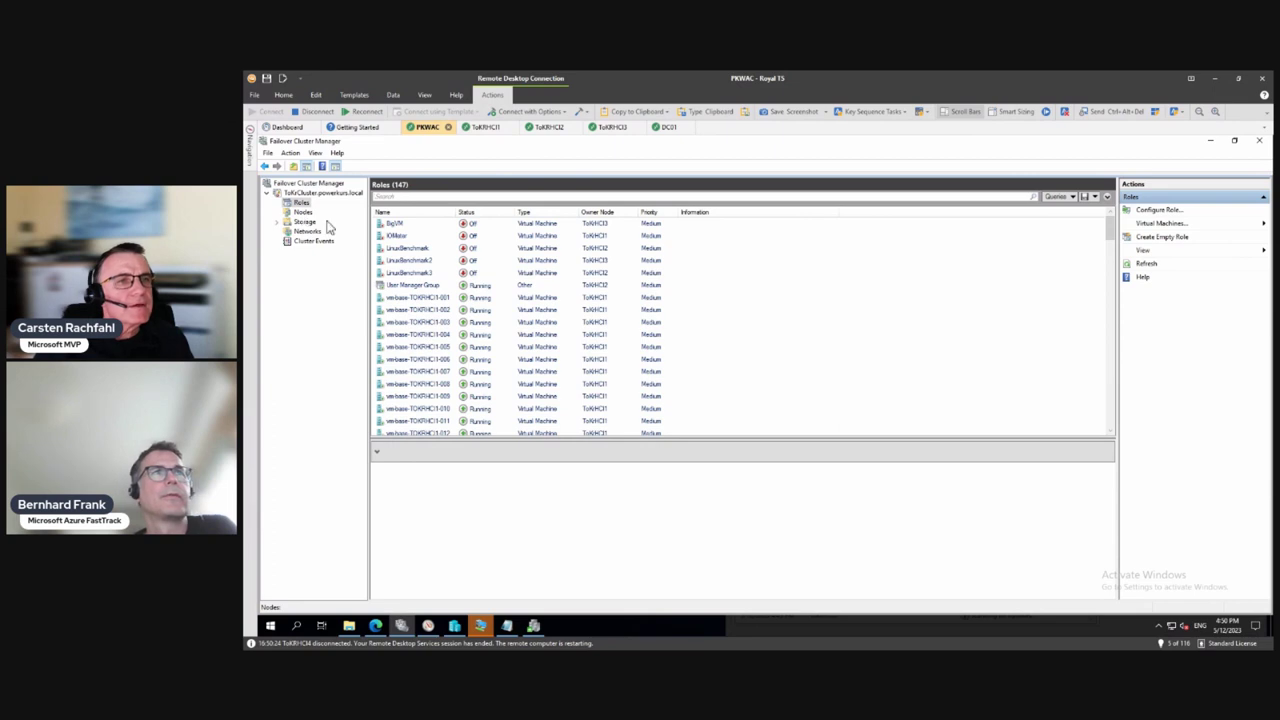
scroll(600, 375, "down", 9)
scroll(604, 380, "down", 20)
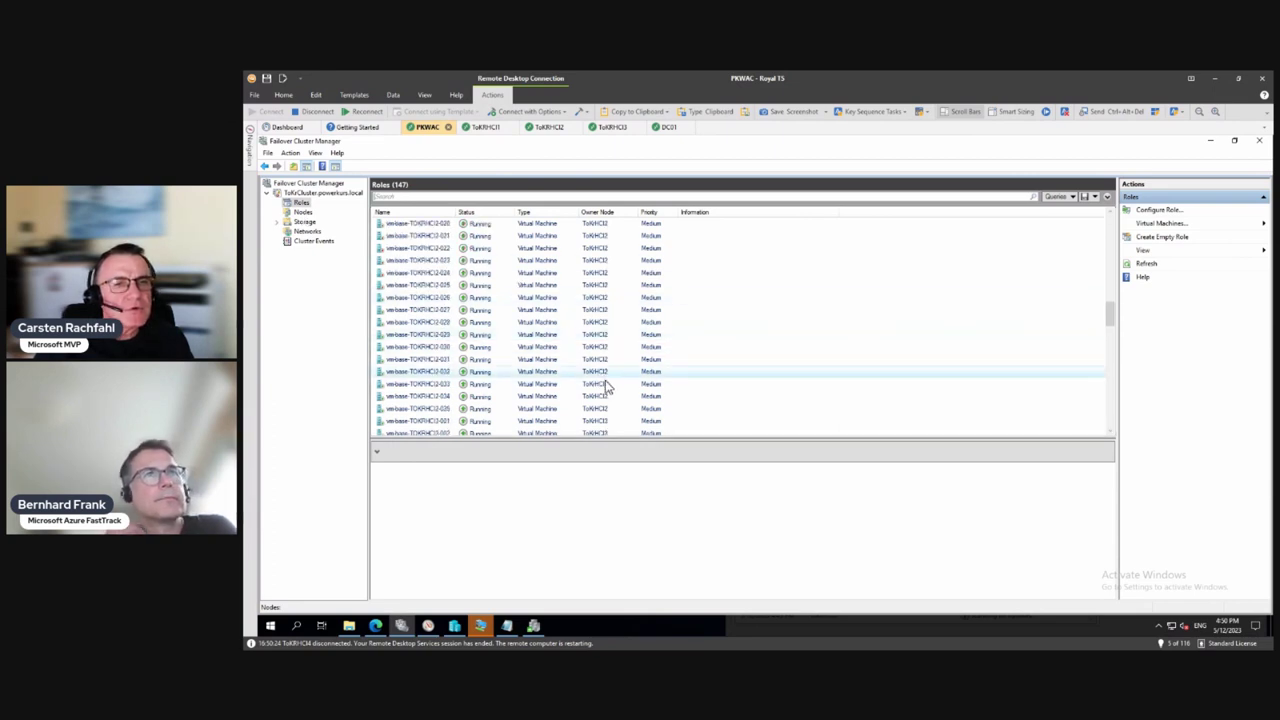
scroll(603, 402, "down", 3)
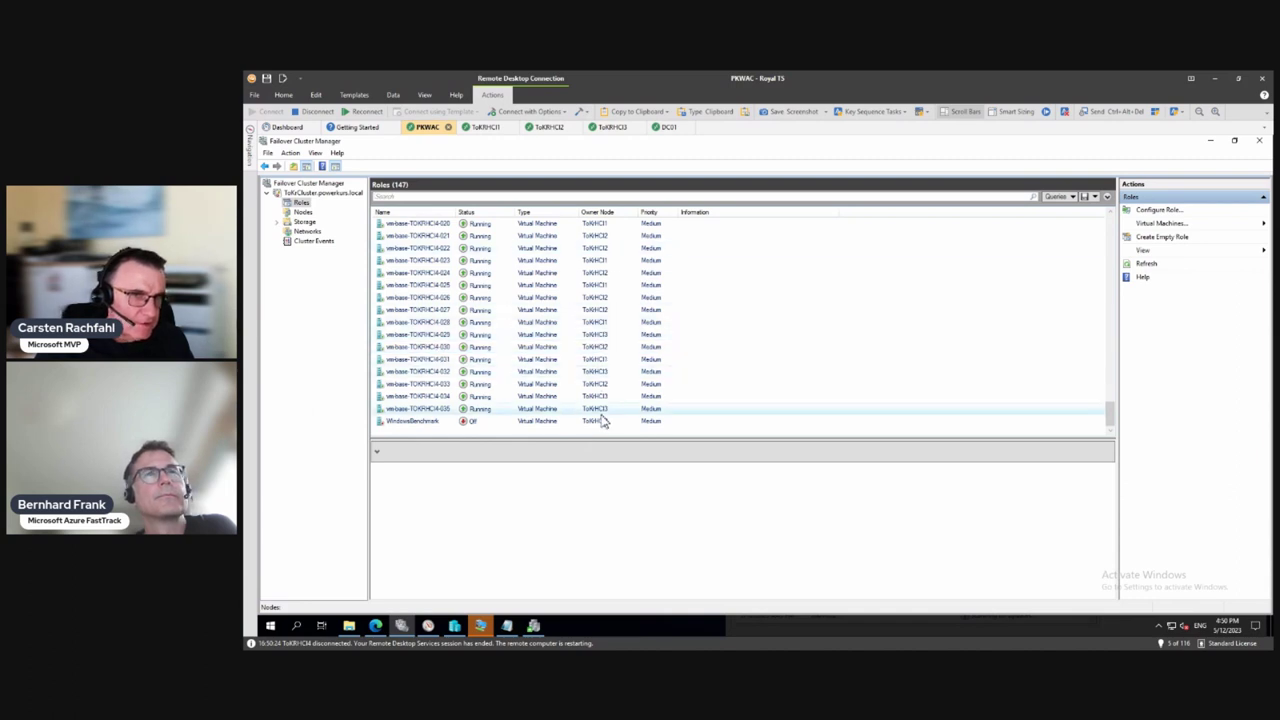
left_click(302, 212)
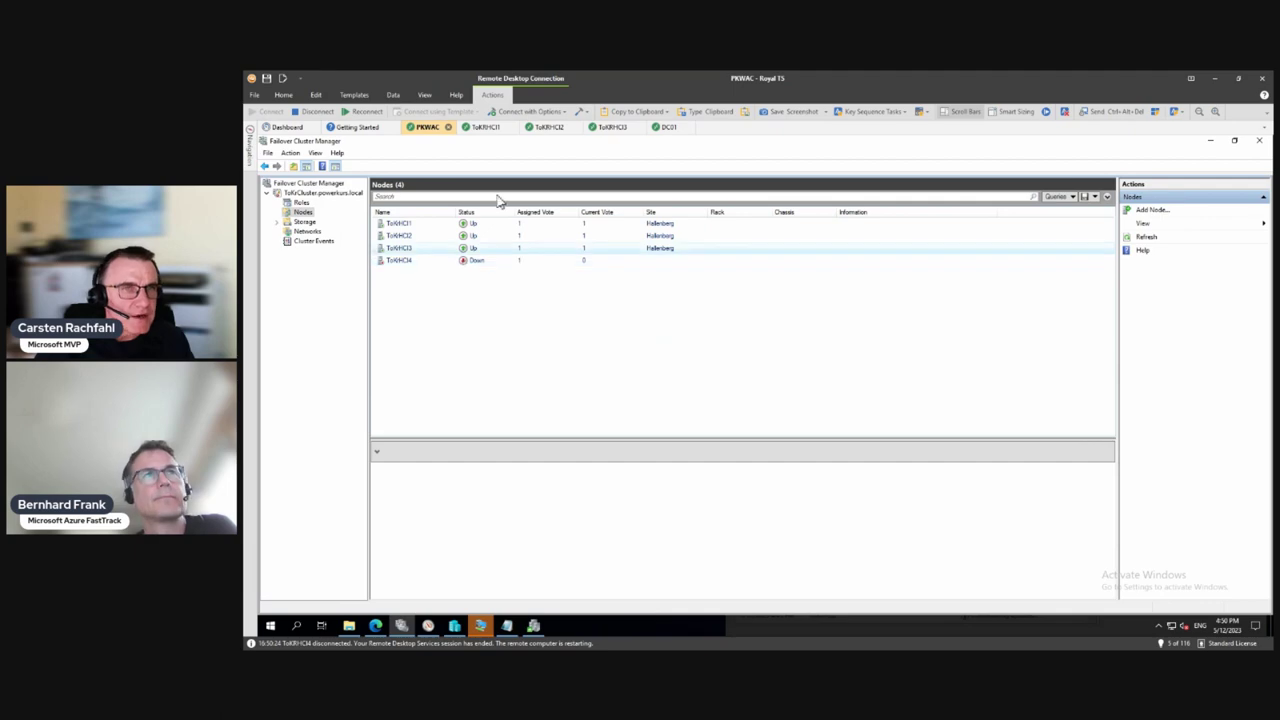
Switch back to the ToKRHCI1 session and rerun get-physicaldisk twice to recheck the disks' operational status.
left_click(489, 130)
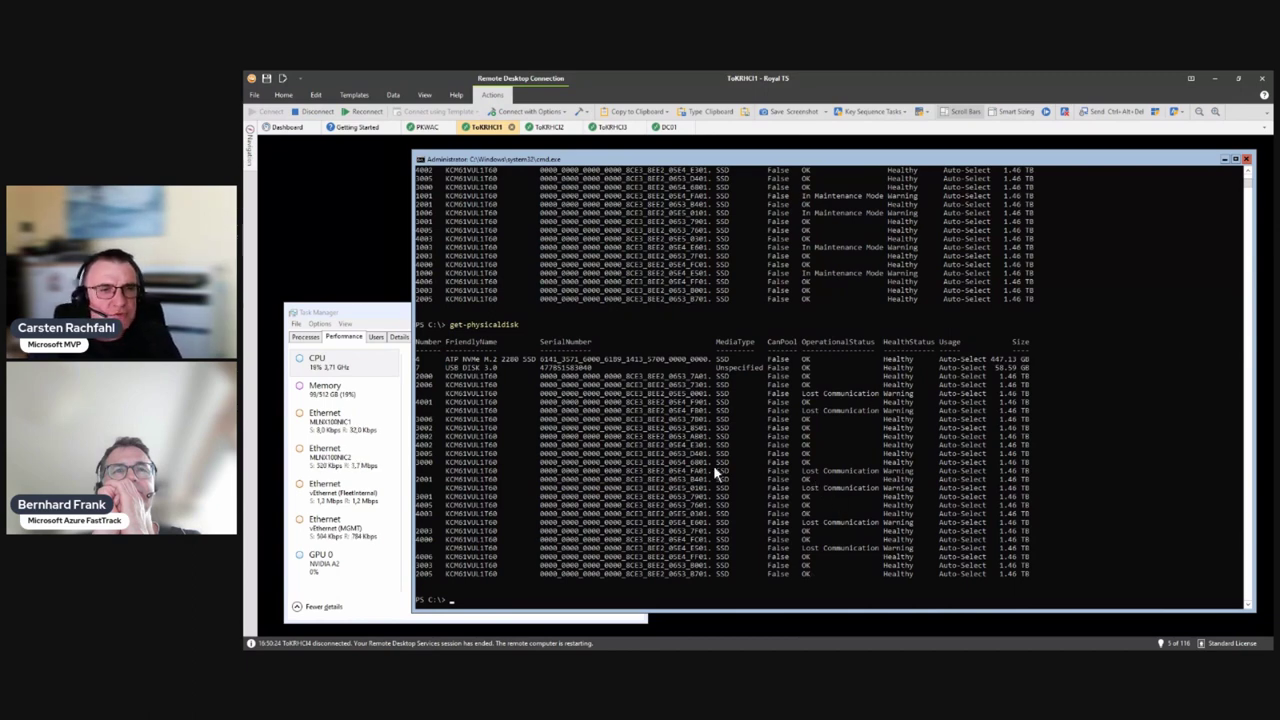
key("Up")
key("Return")
key("Up")
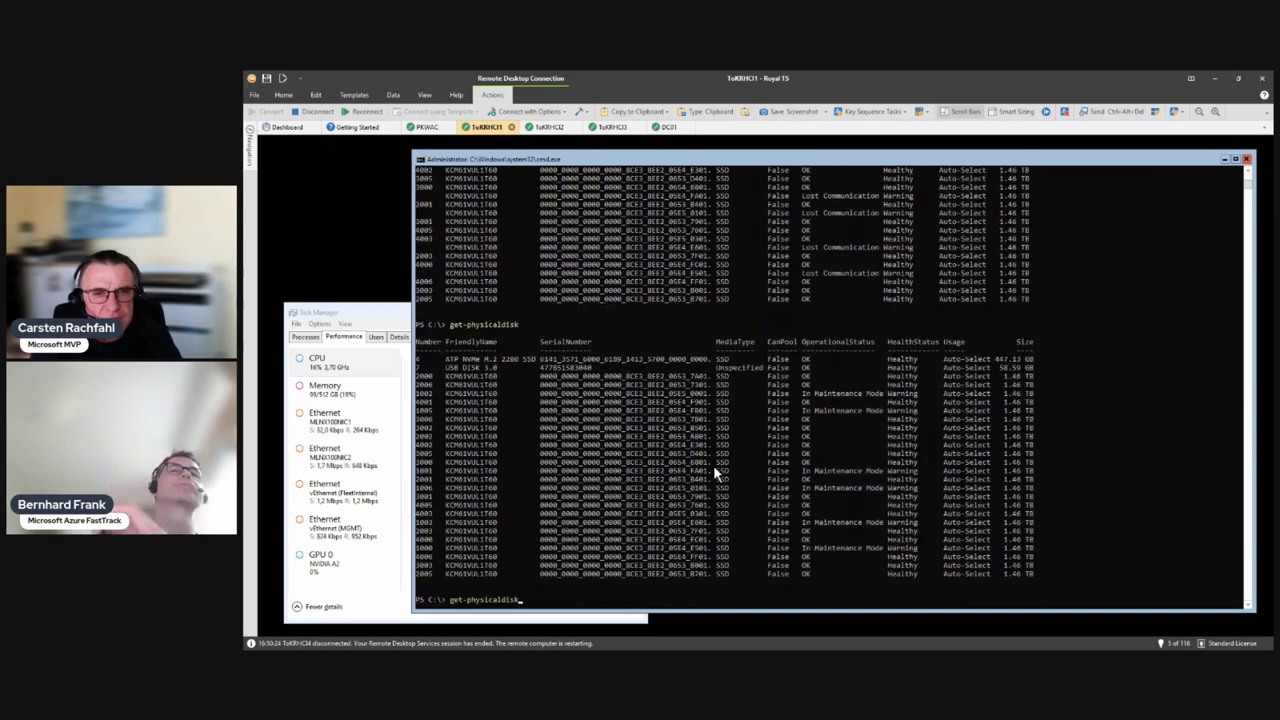
key("Return")
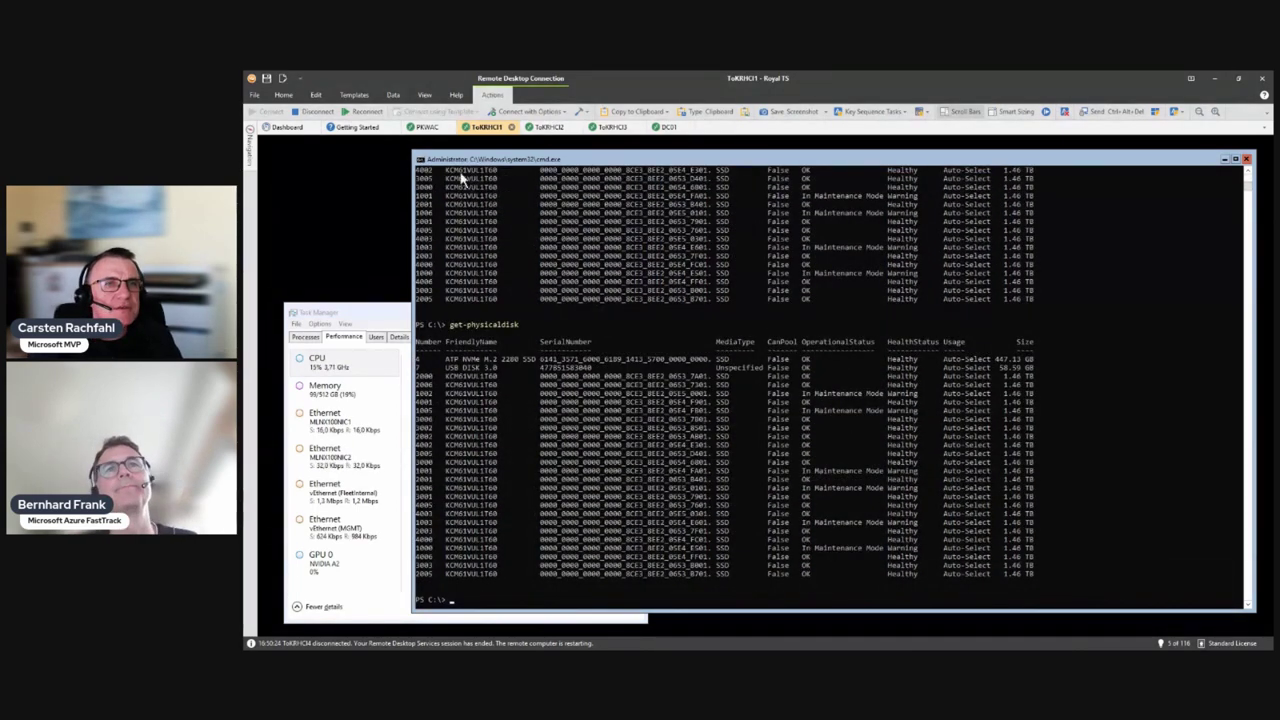
Reconnect to the ToKRHCI4 server in a new remote desktop session.
mouse_move(250, 158)
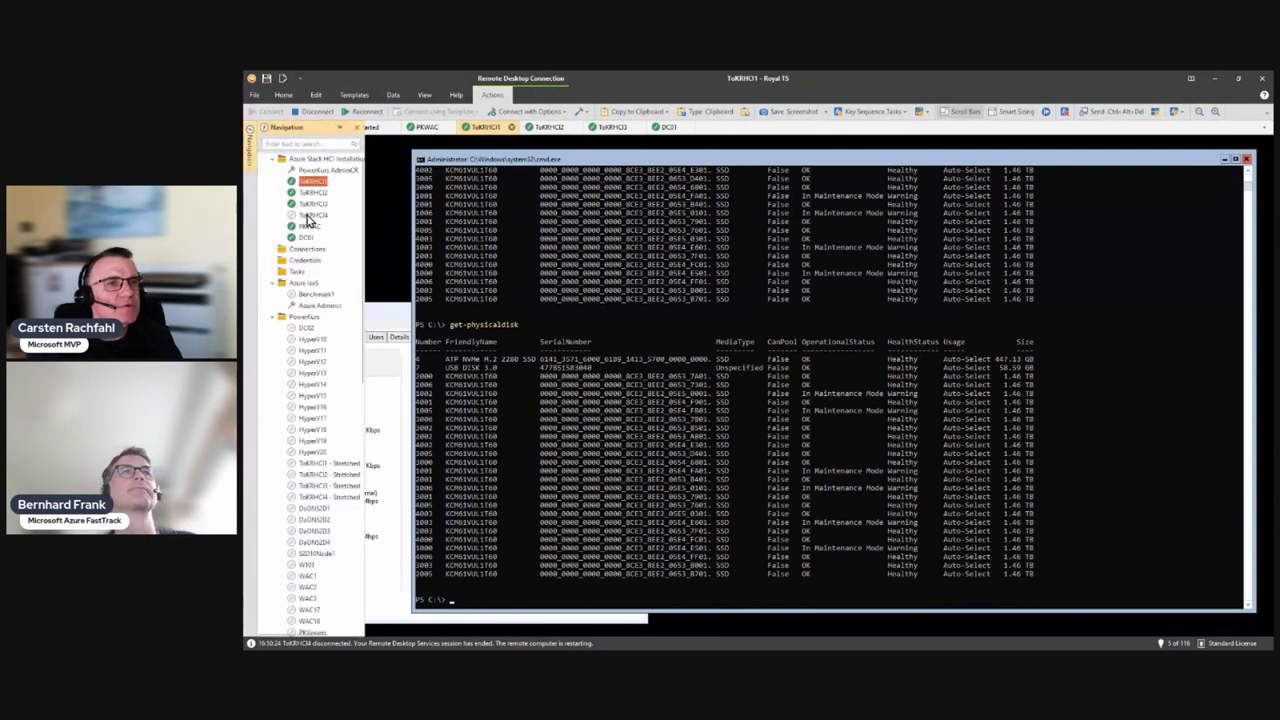
left_click(310, 215)
double_click(310, 218)
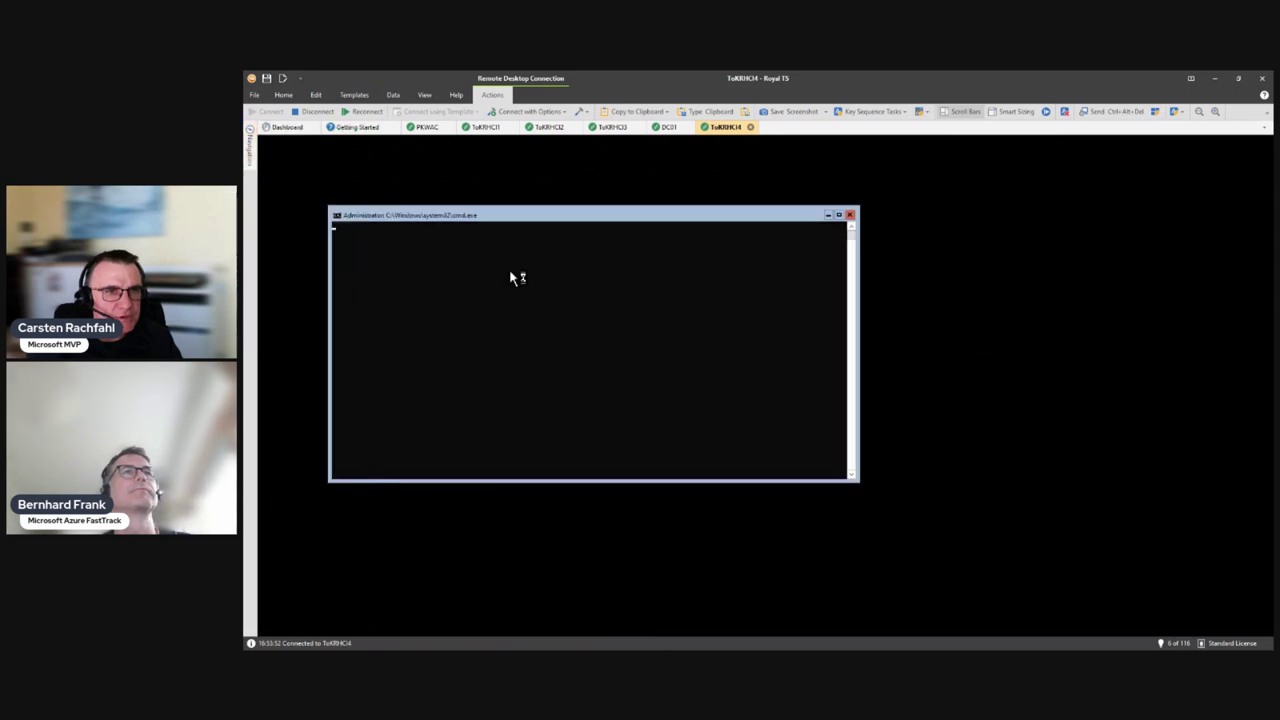
In the PKWAC session, check node ToKrHCI4 in Failover Cluster Manager and its progress in the Cluster-Aware Updating window, repositioned for full visibility.
left_click(422, 129)
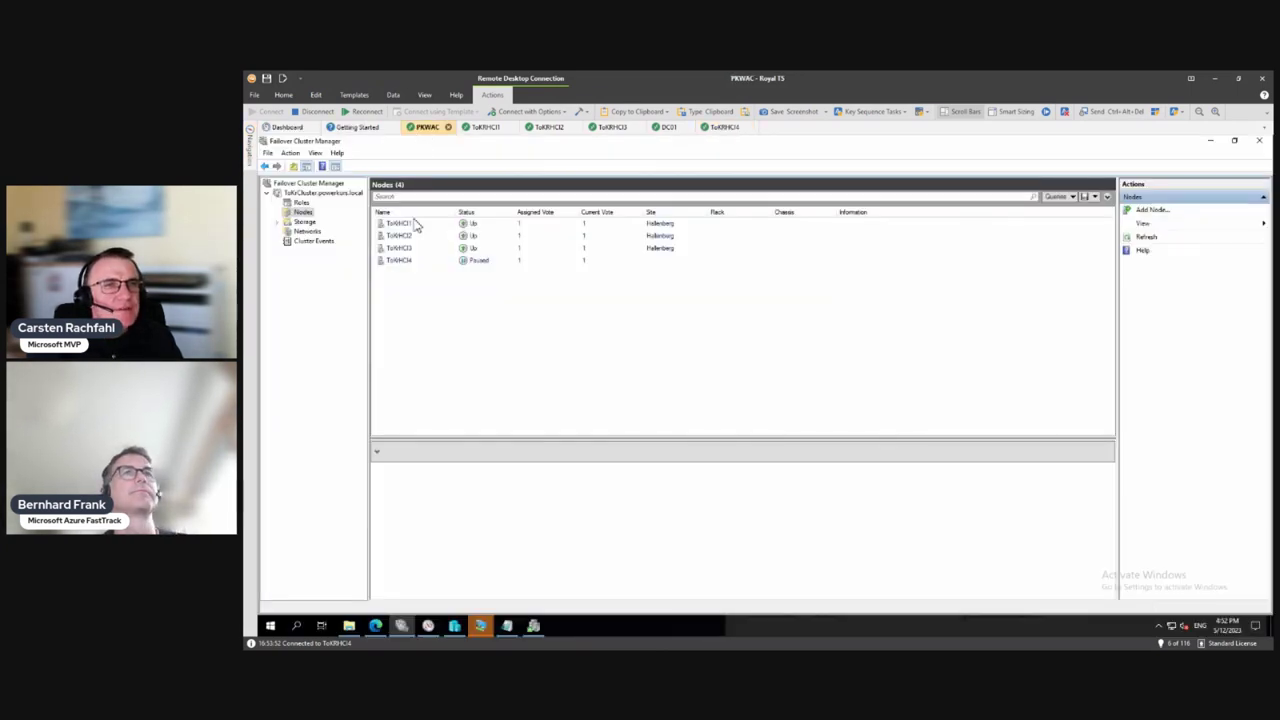
left_click(418, 263)
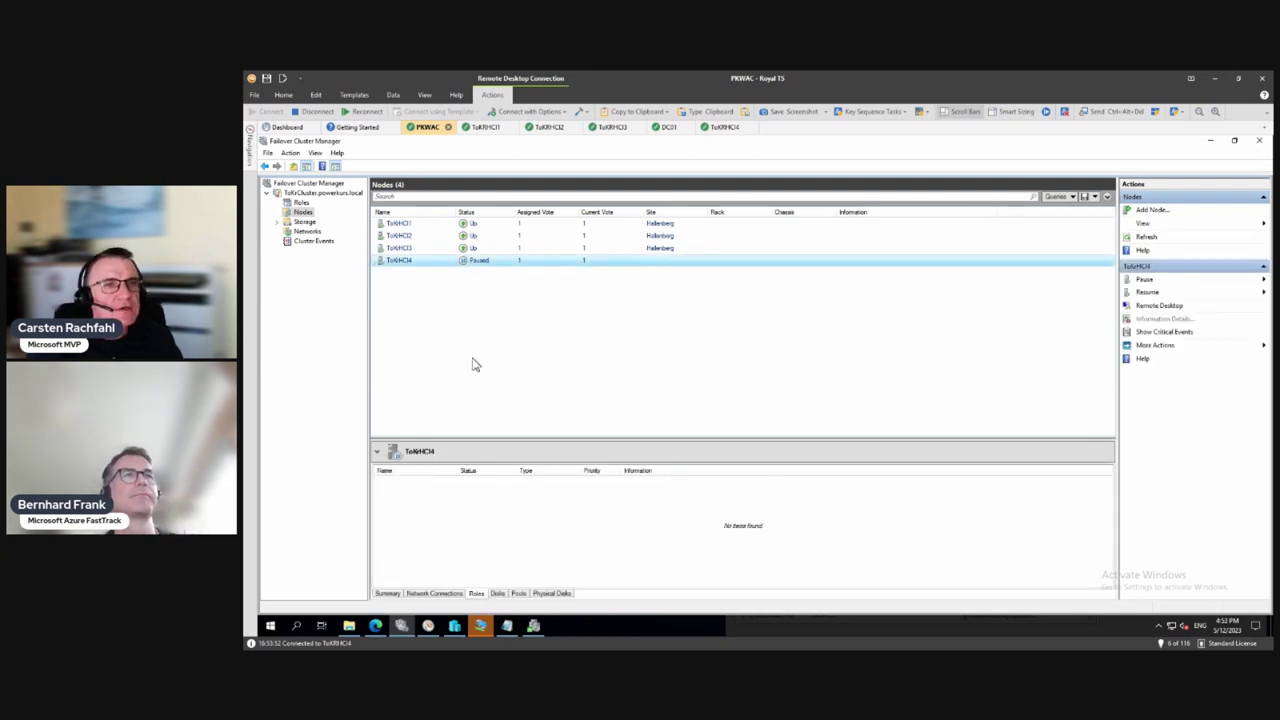
left_click(533, 626)
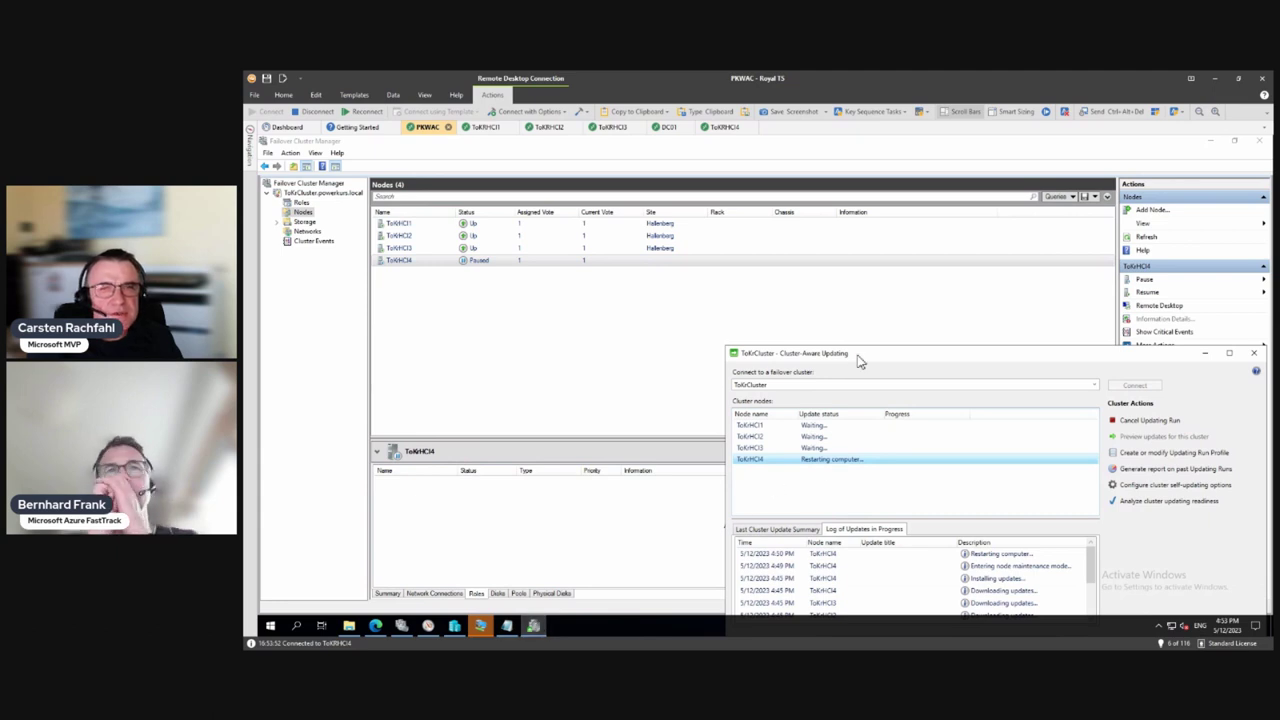
left_click_drag(862, 357, 877, 297)
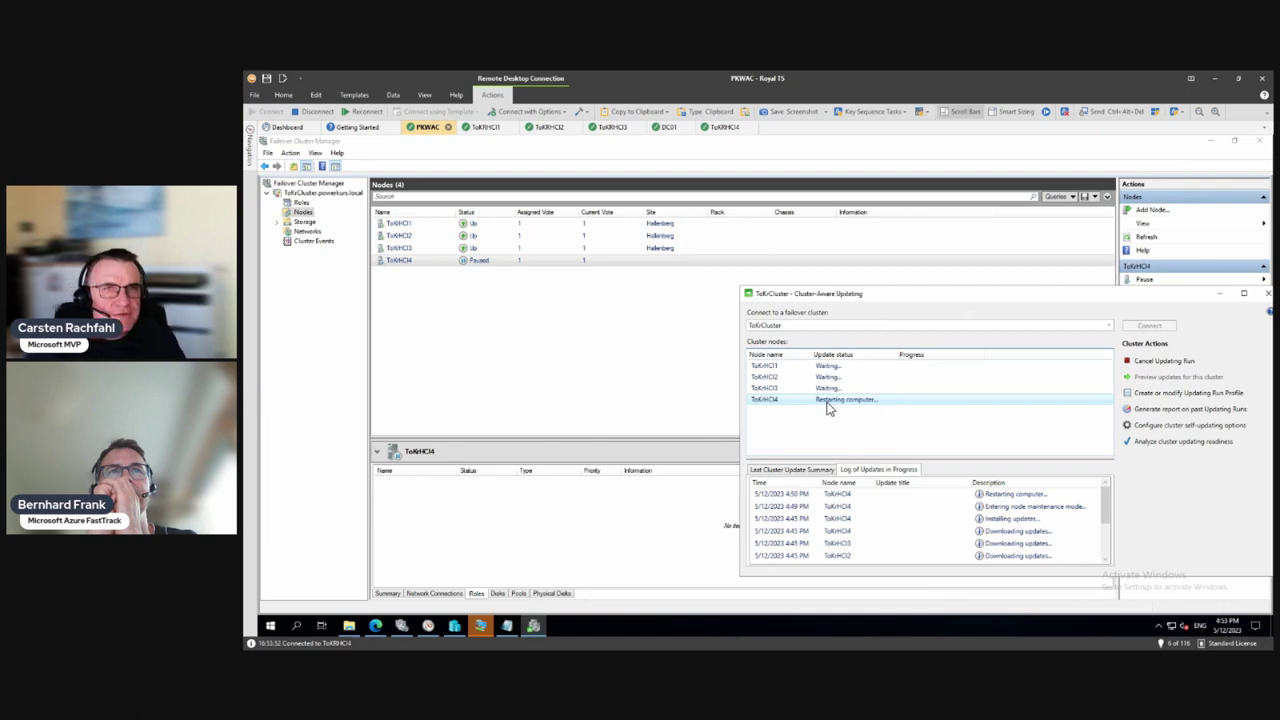
Switch to the ToKRHCI1 session and list the storage repair jobs with get-storagejob.
left_click(487, 129)
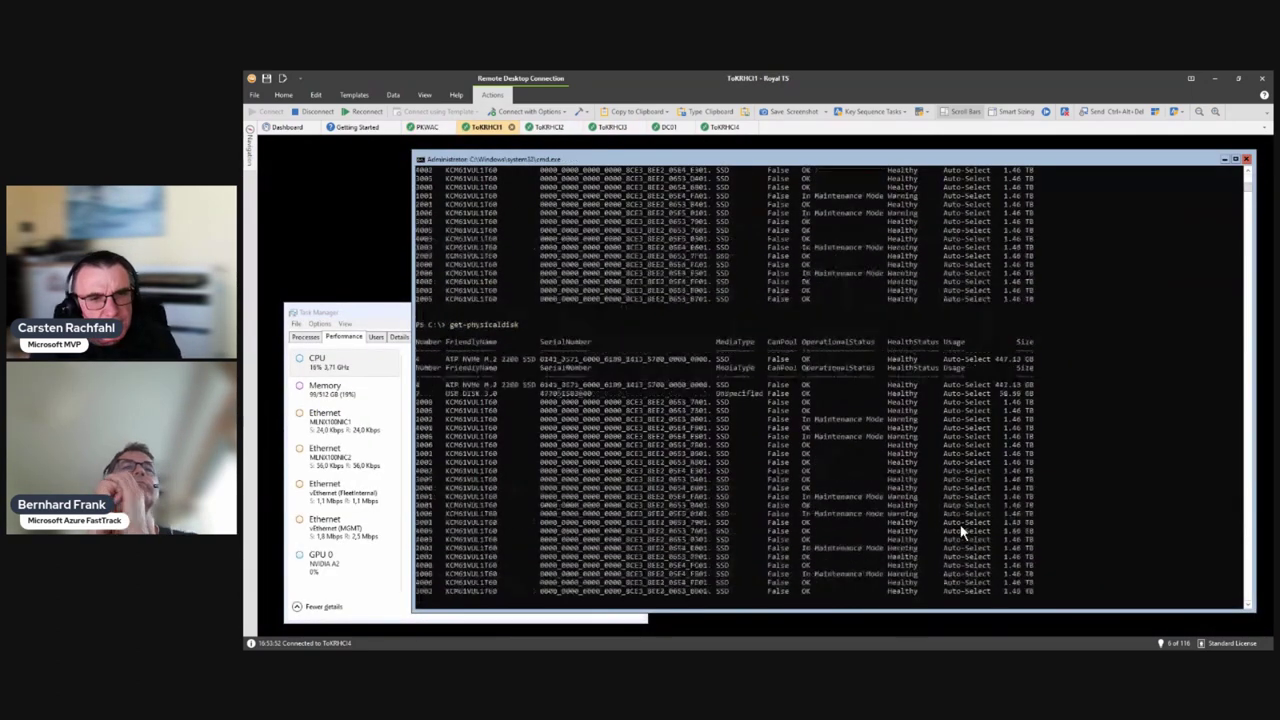
type("get-s")
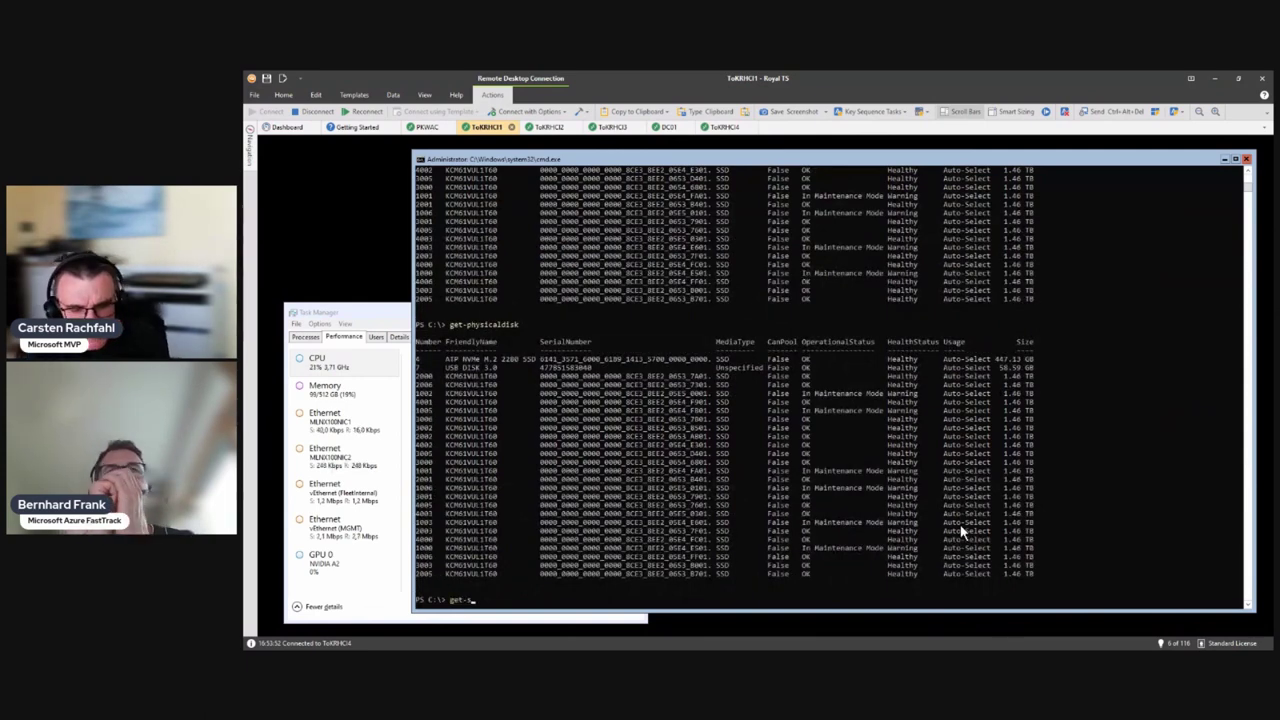
type("toragejo")
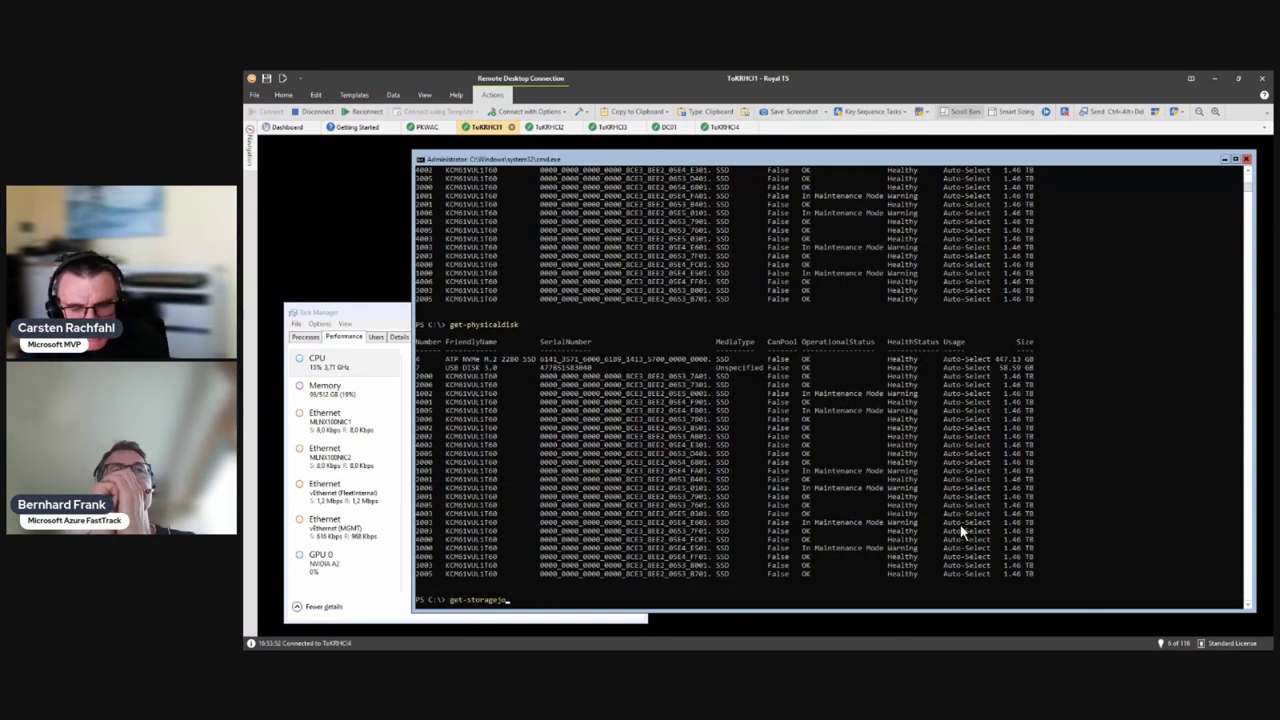
type("b")
key("Return")
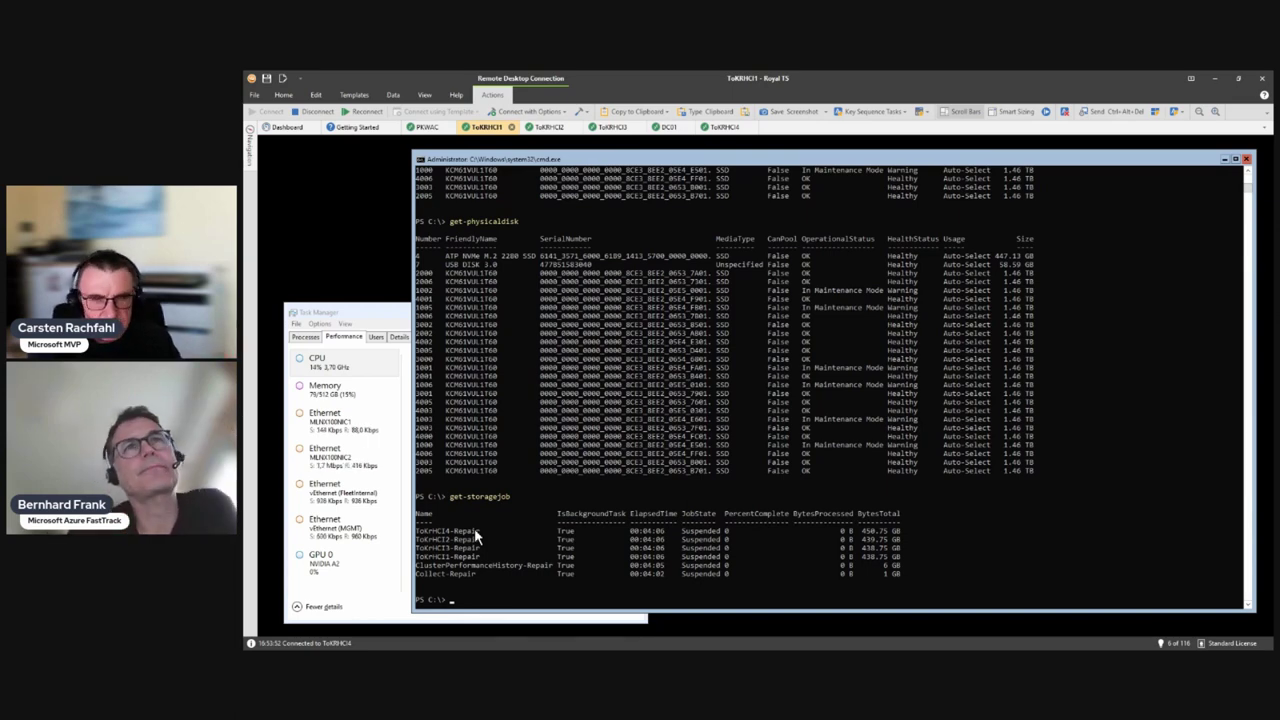
Rerun get-storagejob repeatedly to monitor the progress of the storage repair and regeneration jobs.
key("Up")
key("Return")
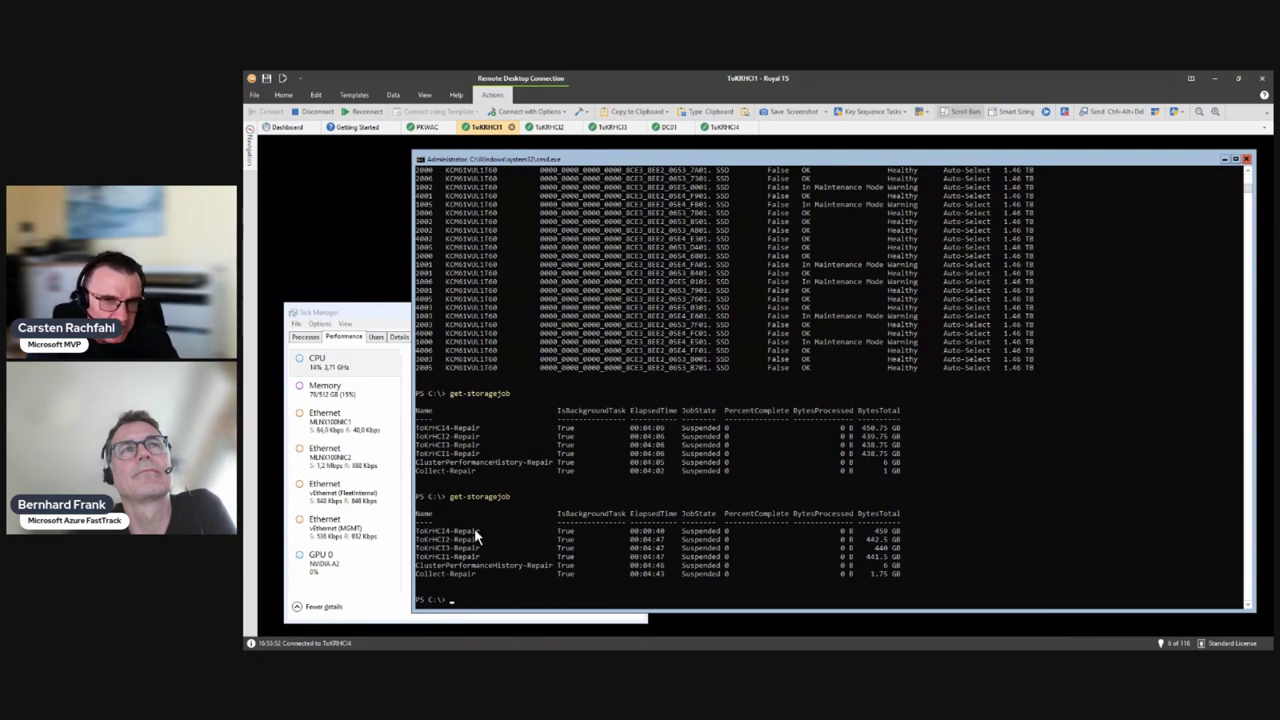
key("Up")
key("Return")
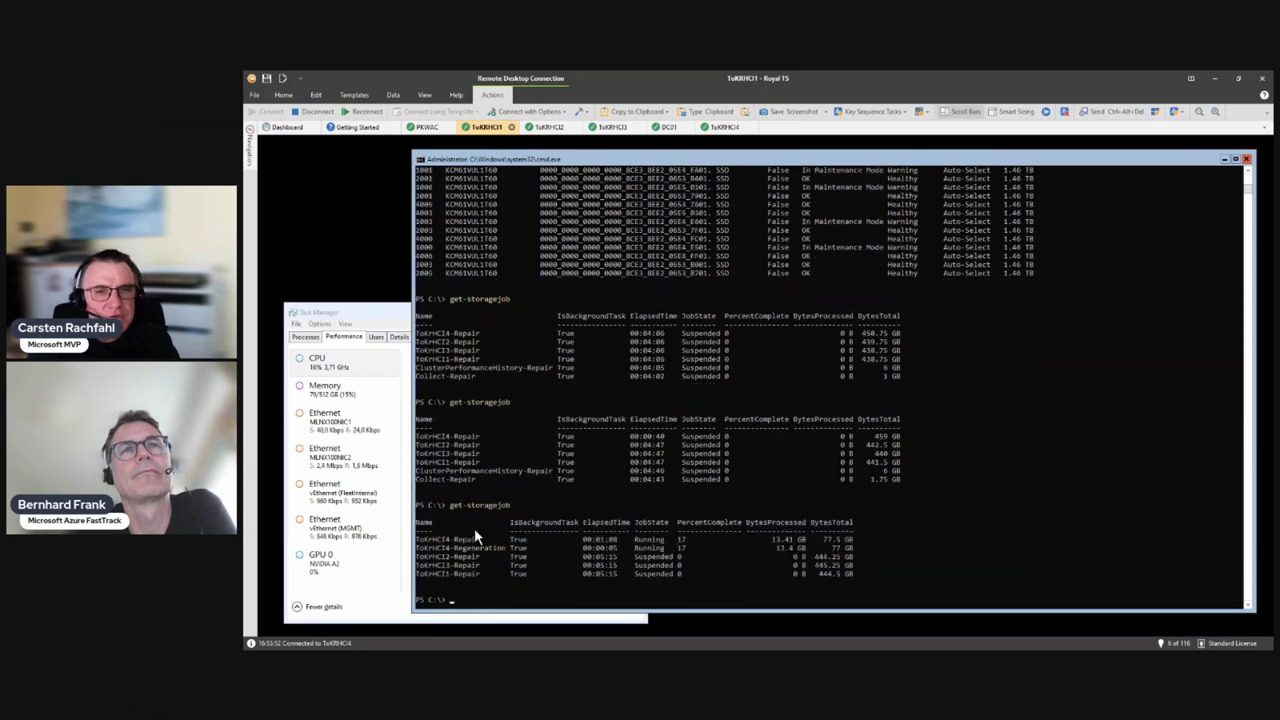
key("Up")
key("Return")
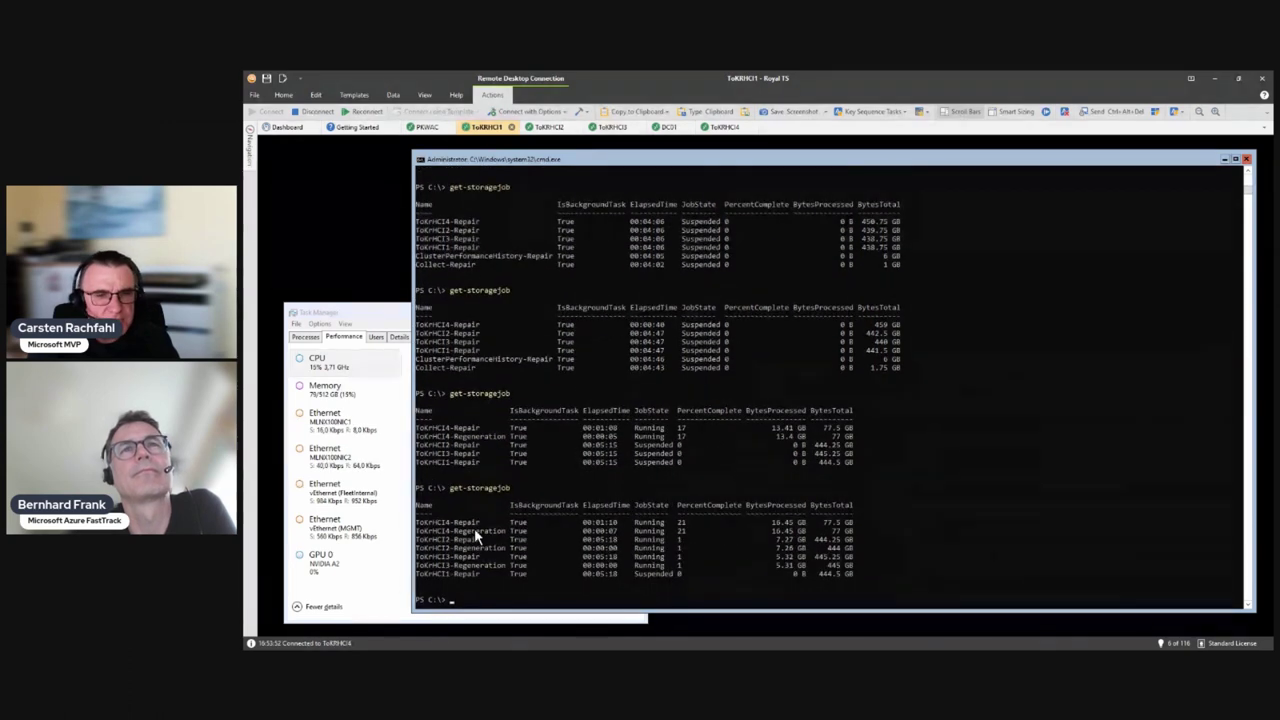
key("Up")
key("Return")
key("Up")
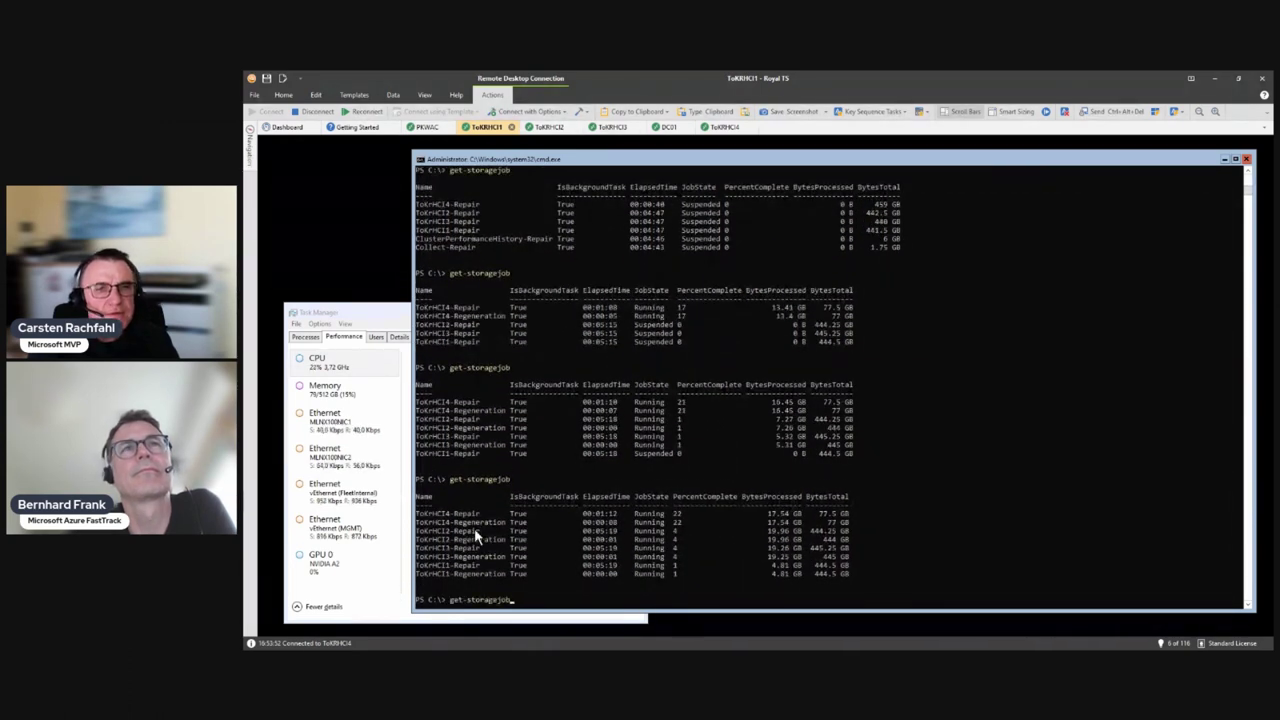
key("Return")
key("Up")
key("Return")
key("Up")
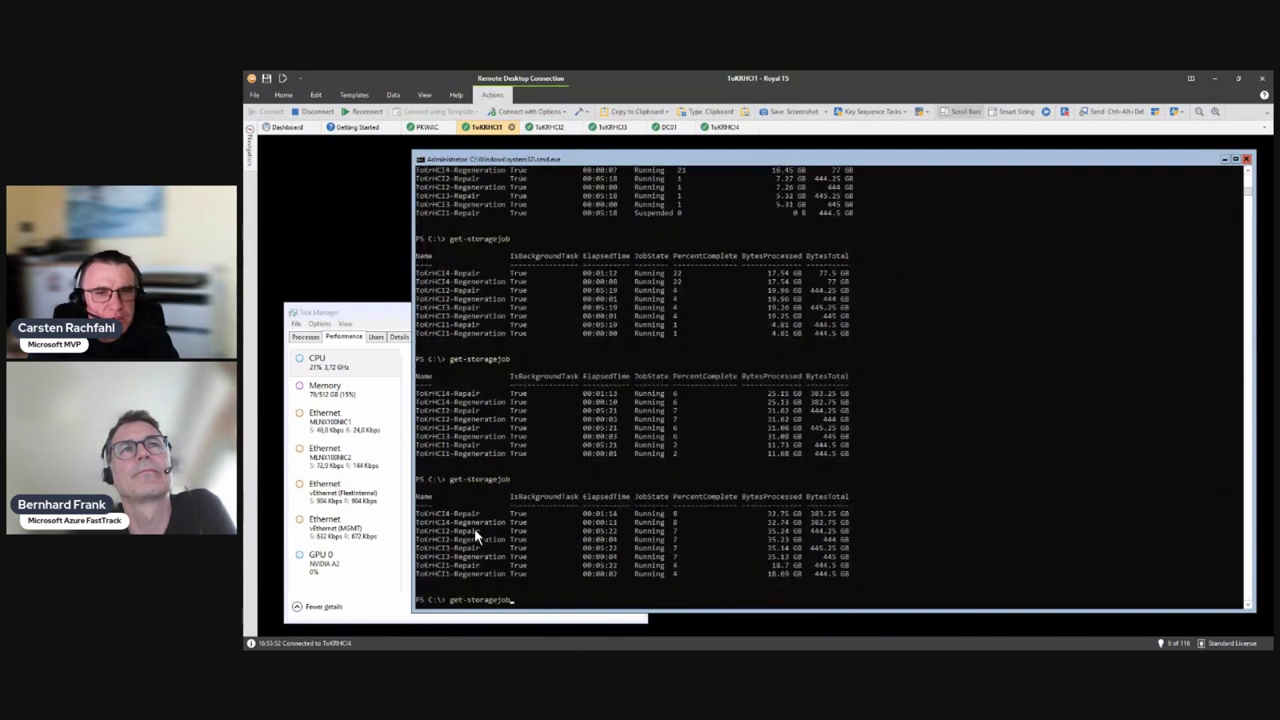
key("Return")
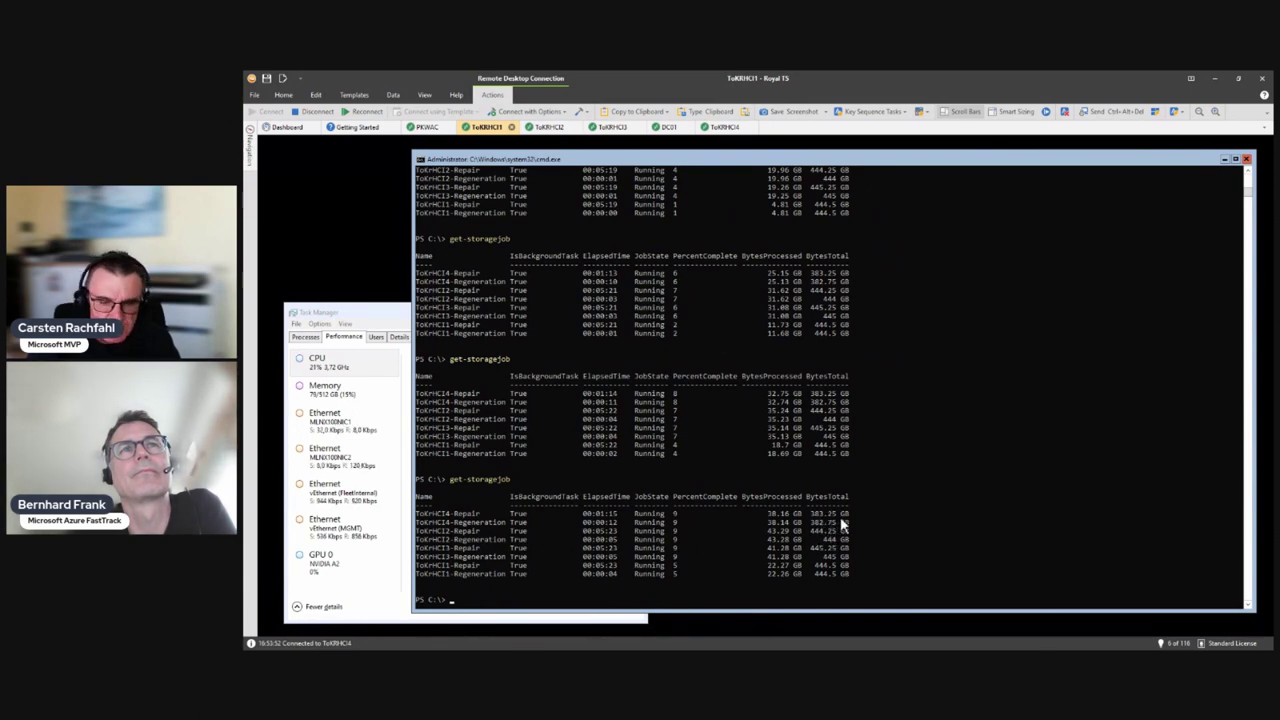
key("Up")
key("Return")
key("Up")
key("Return")
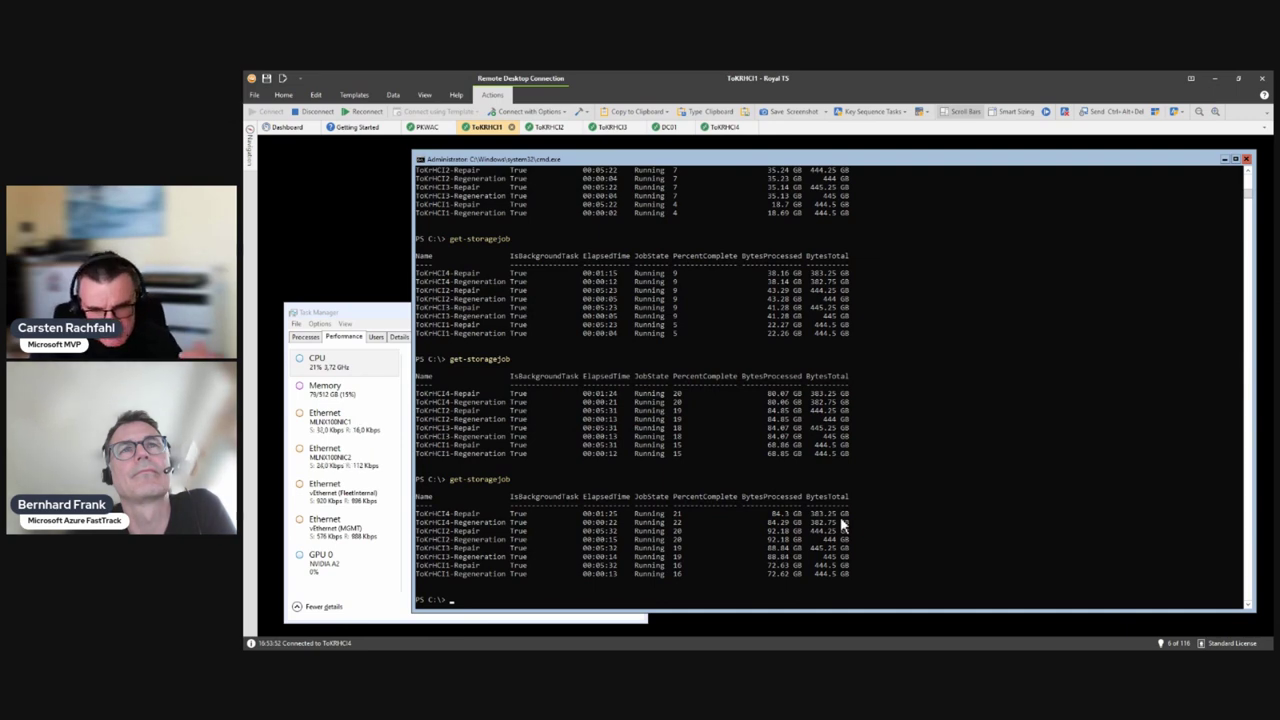
Recheck the storage repair jobs with get-storagejob several times and list the physical disks with get-physicaldisk.
key("Up")
key("Return")
key("Up")
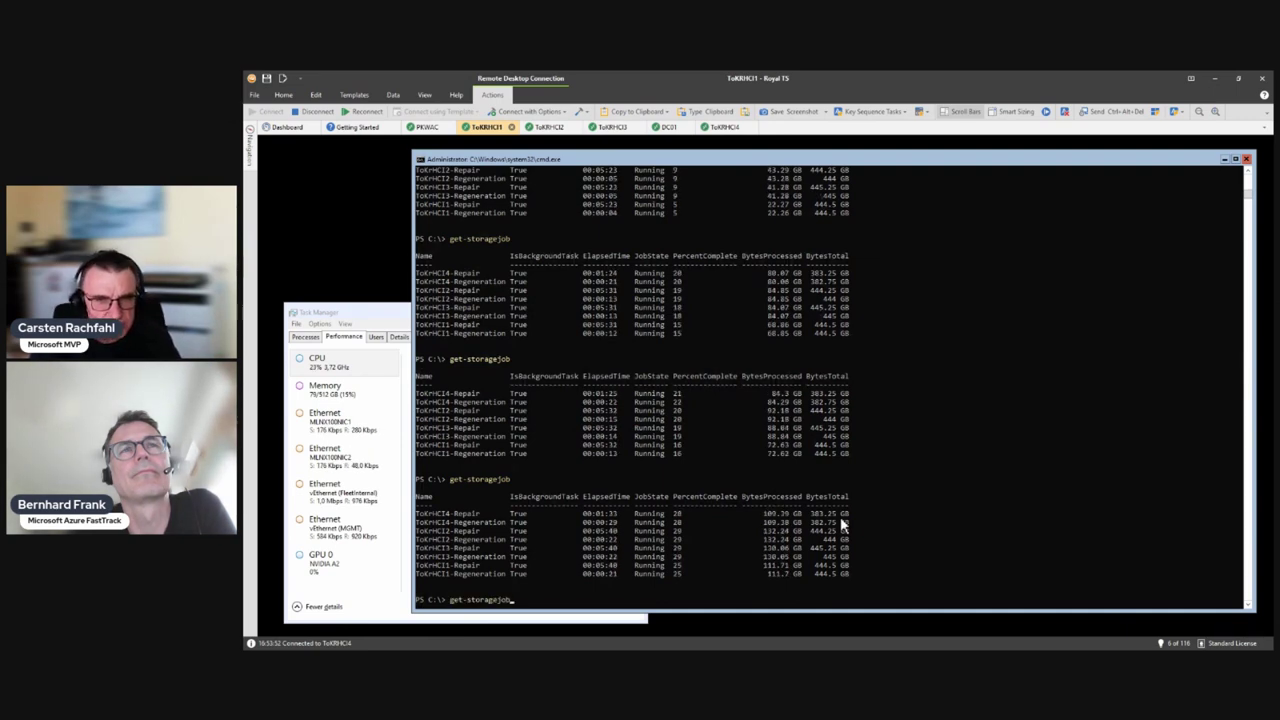
key("Return")
key("Up")
key("Return")
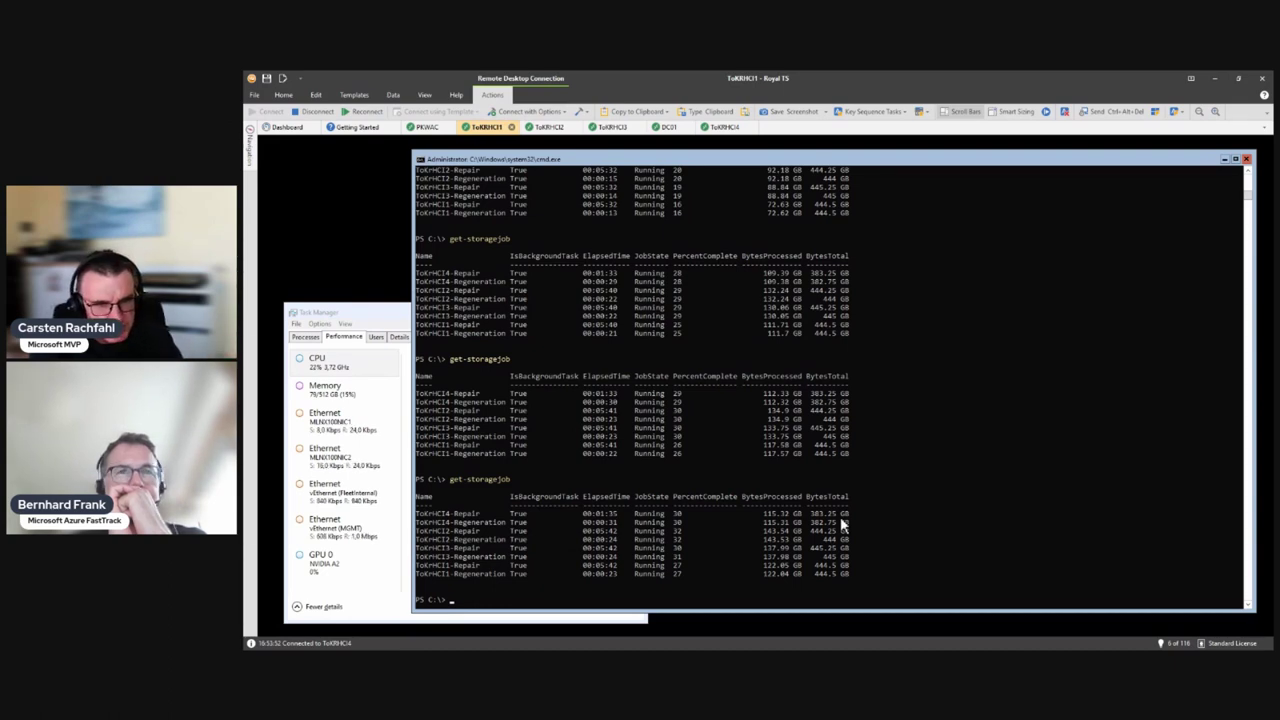
type("get-physicaldisk")
key("Return")
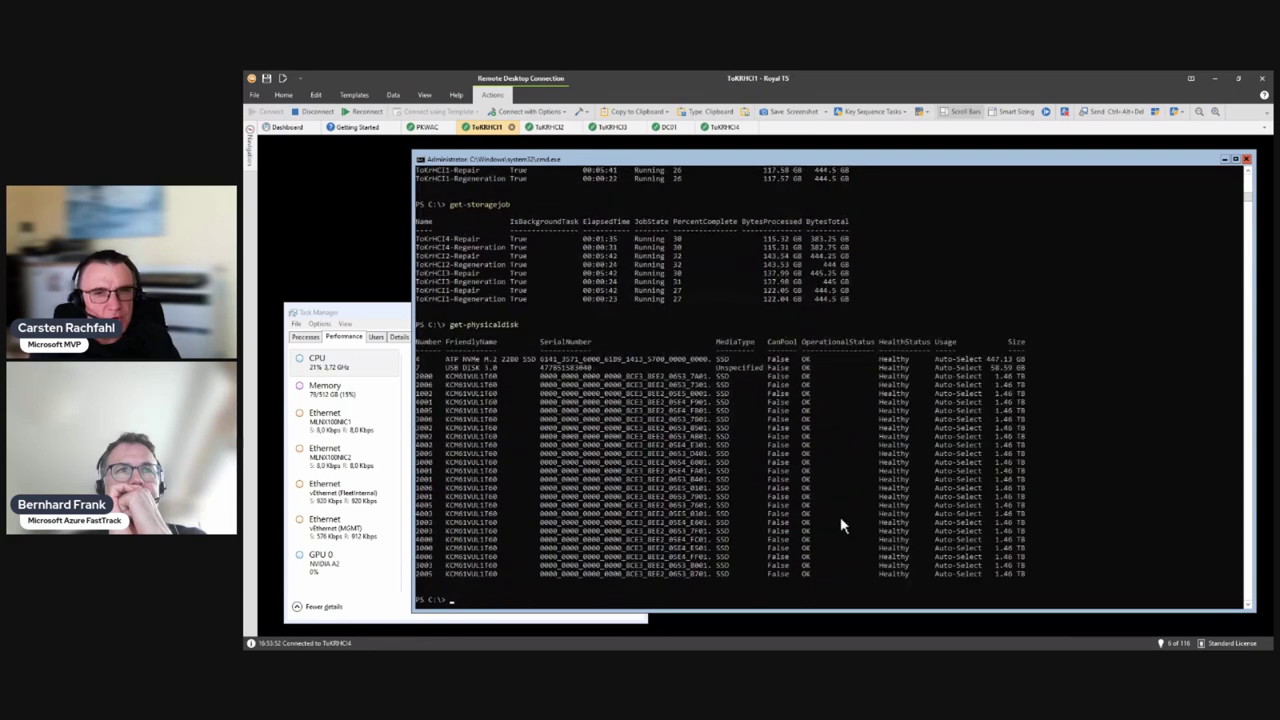
Run get-storagejob again several times to follow the repair and regeneration jobs of the four node volumes.
key("Up")
key("Up")
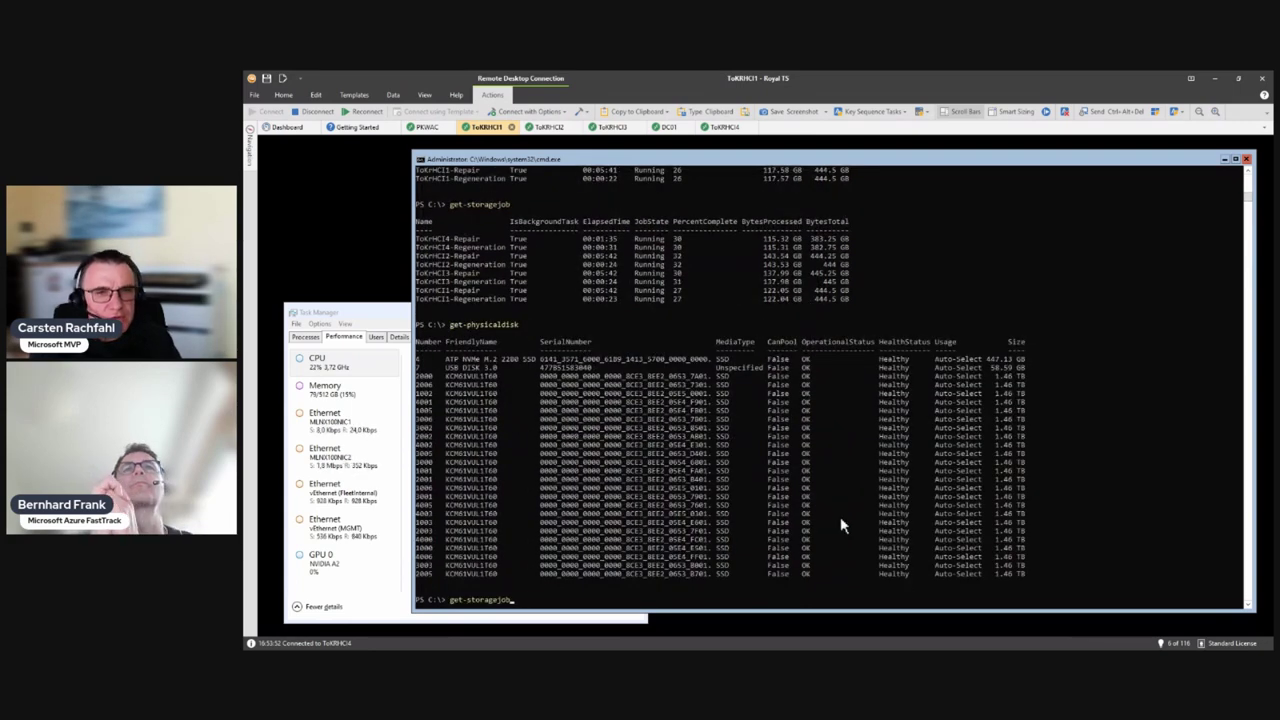
key("Return")
key("Up")
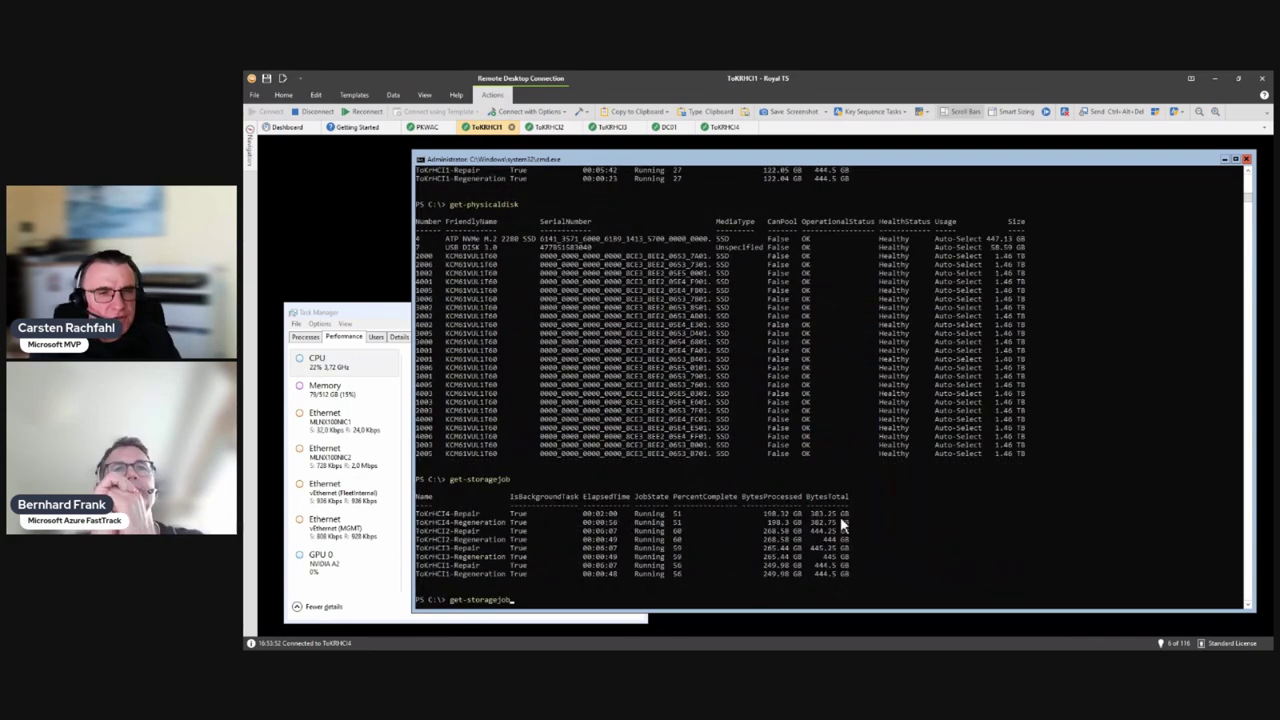
key("Return")
key("Up")
key("Return")
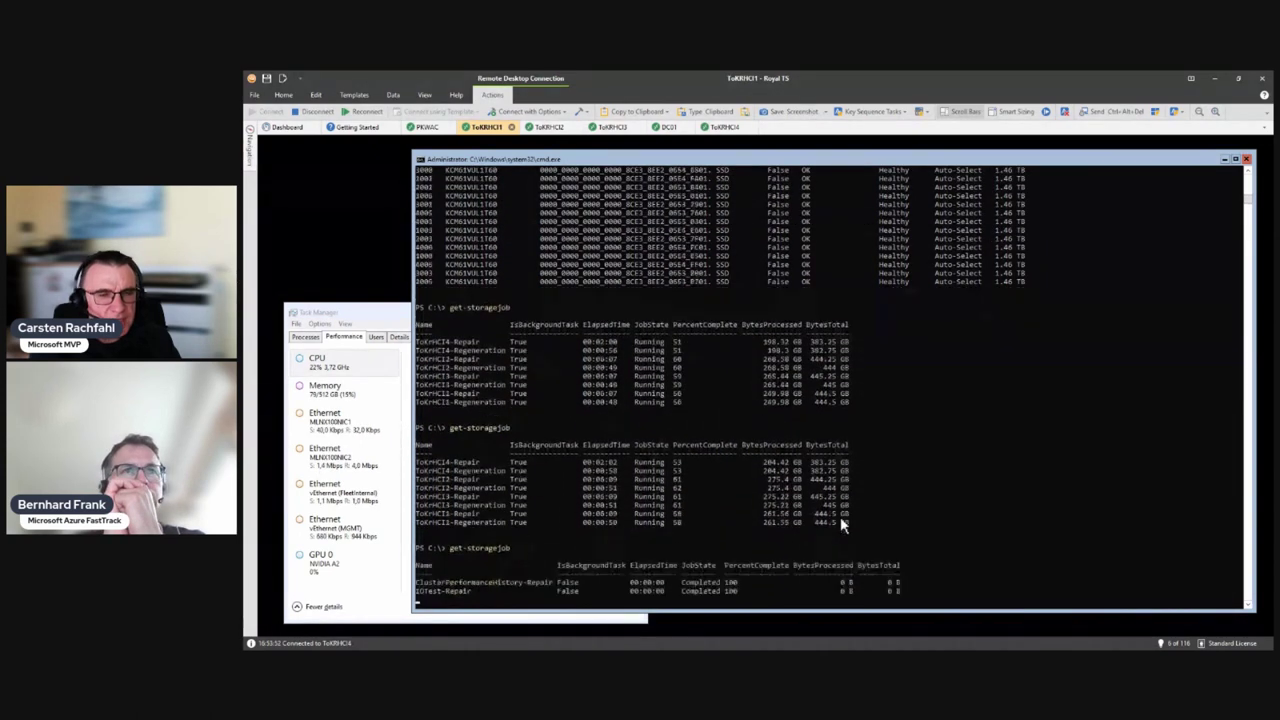
key("Up")
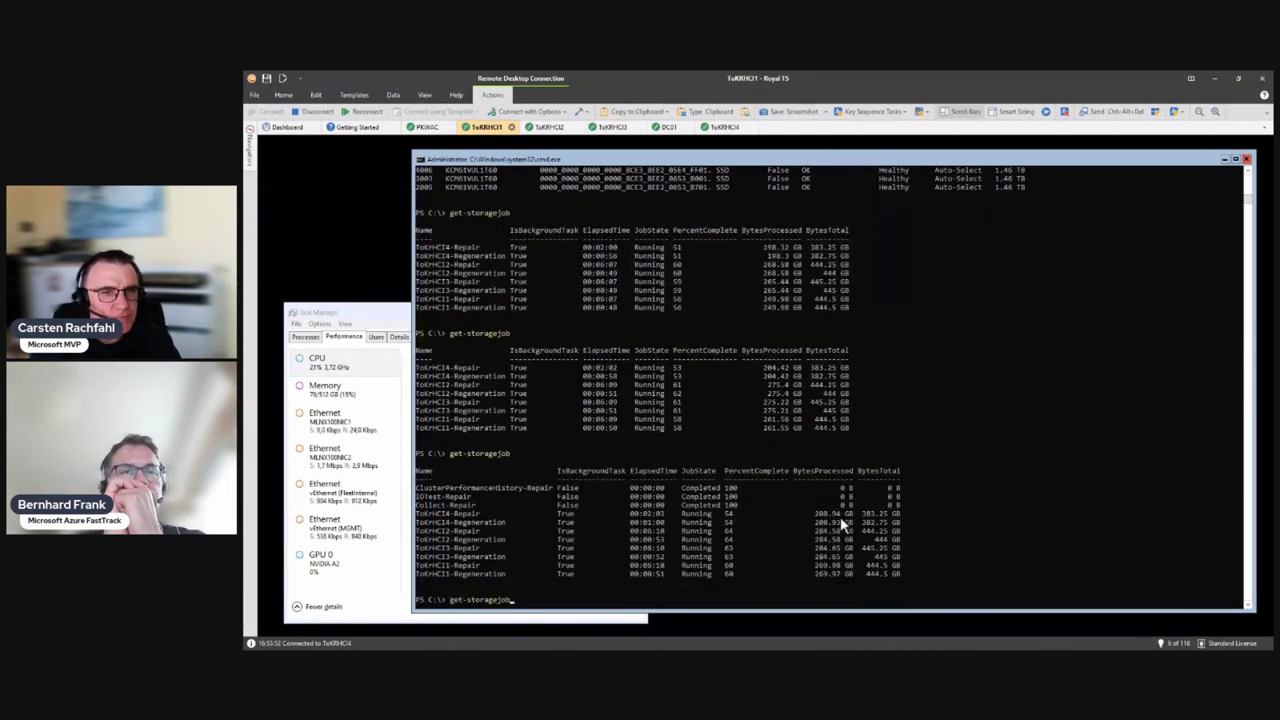
key("Return")
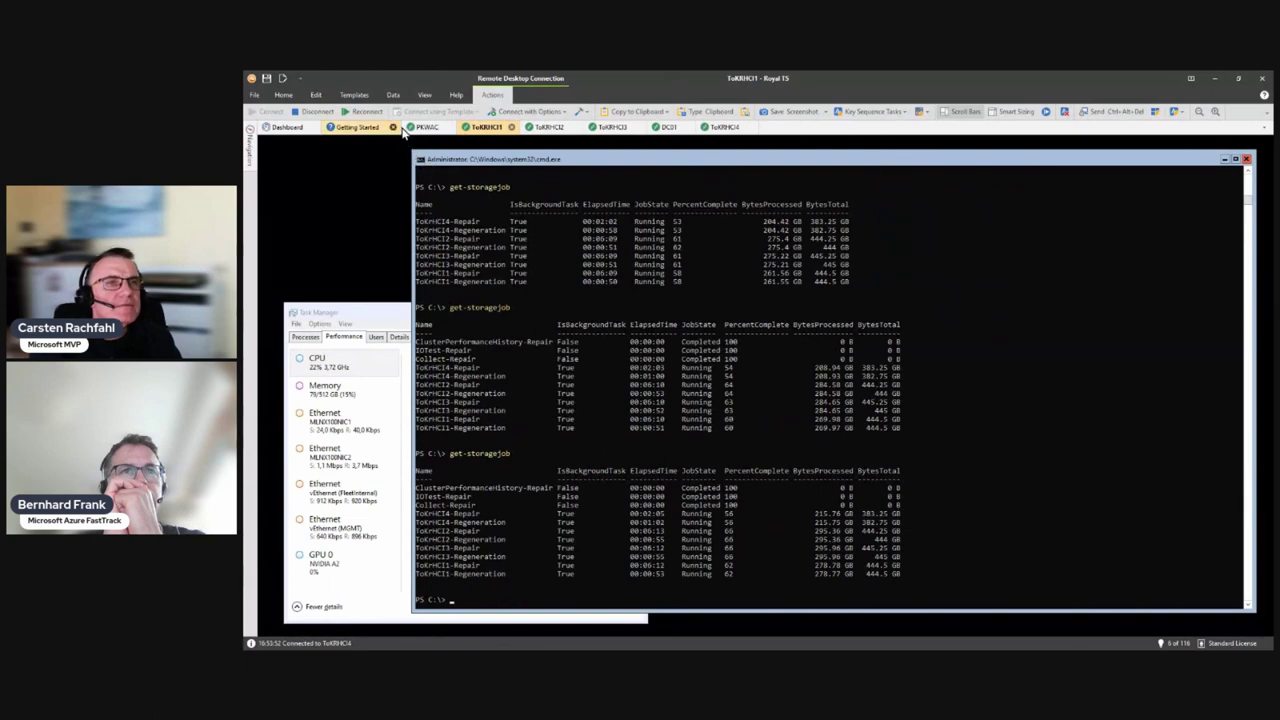
Check the nodes' update status in the PKWAC session, return to ToKRHCI1 and query the storage jobs with get-storagejob.
left_click(424, 128)
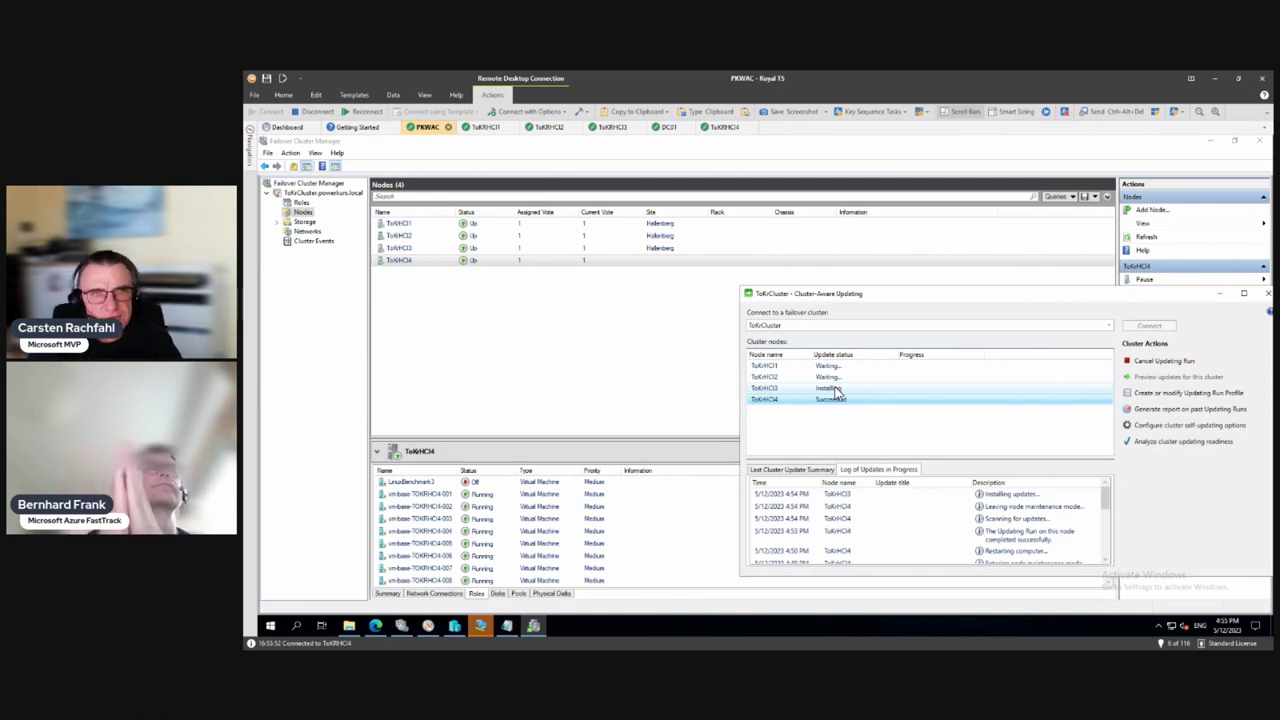
left_click(486, 127)
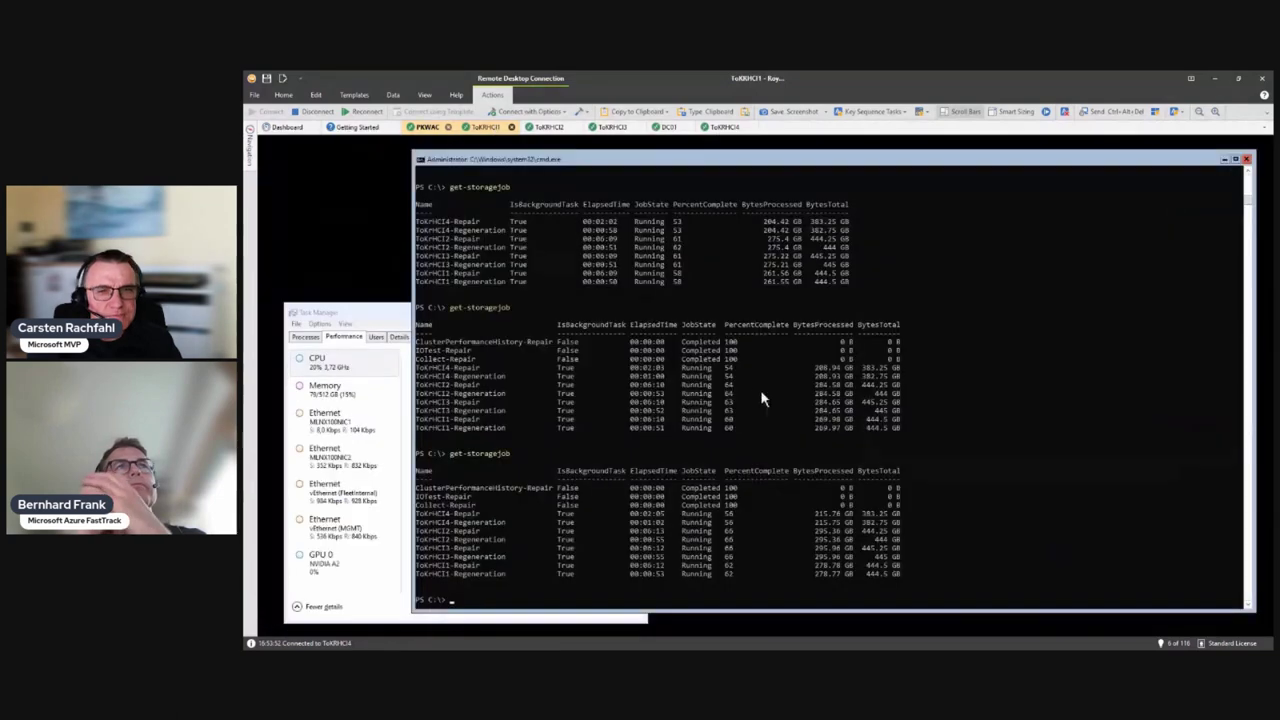
key("Up")
key("Return")
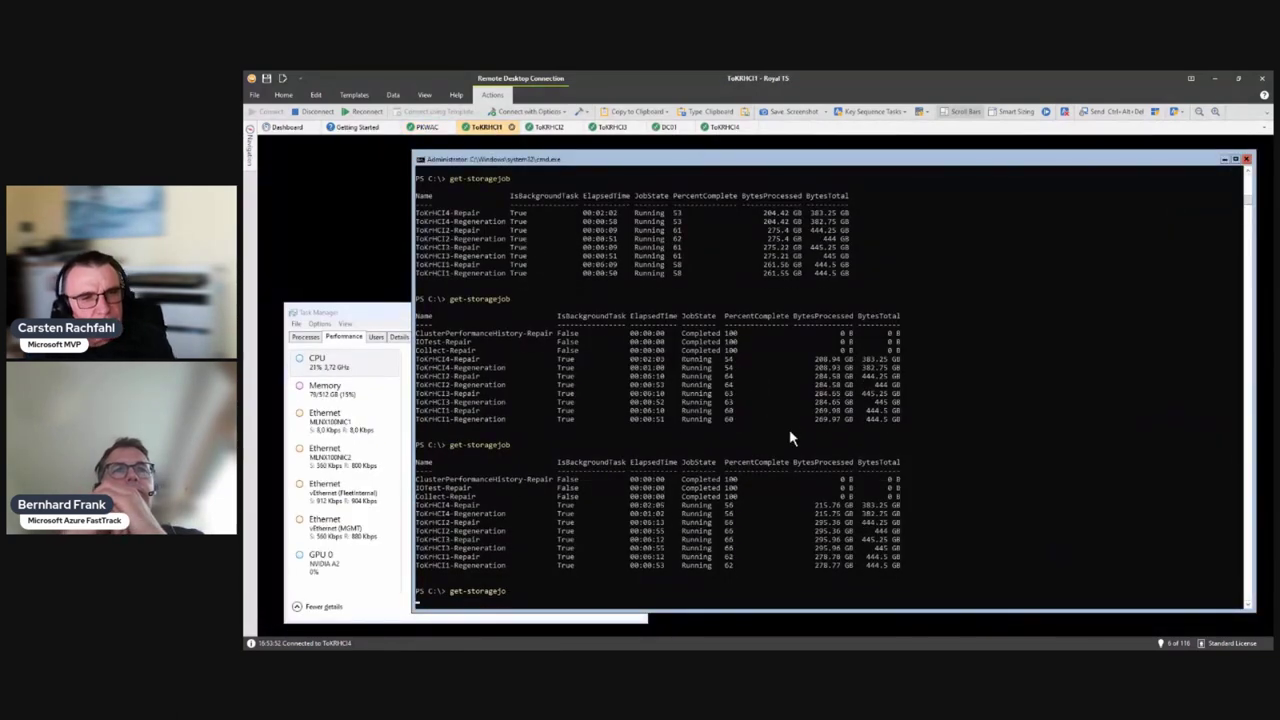
key("Up")
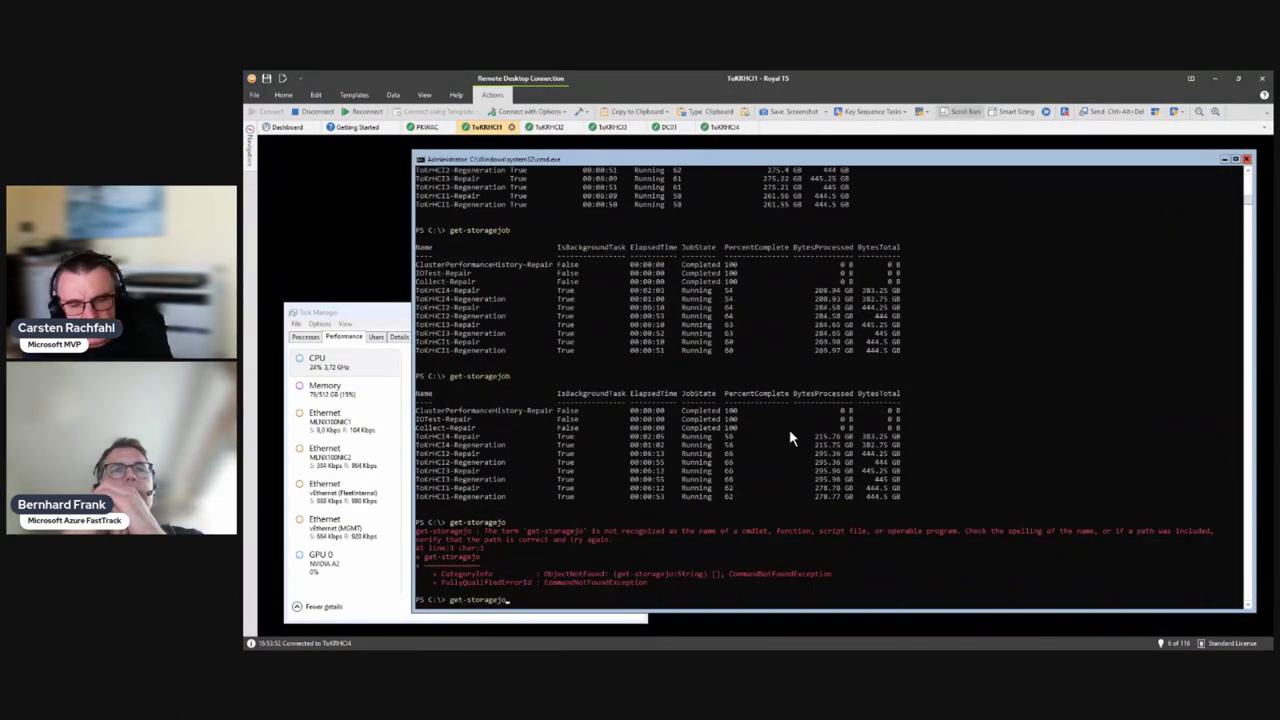
type("b")
key("Return")
List the cluster's virtual disks and their health with get-virtualdisk.
type("get-storage")
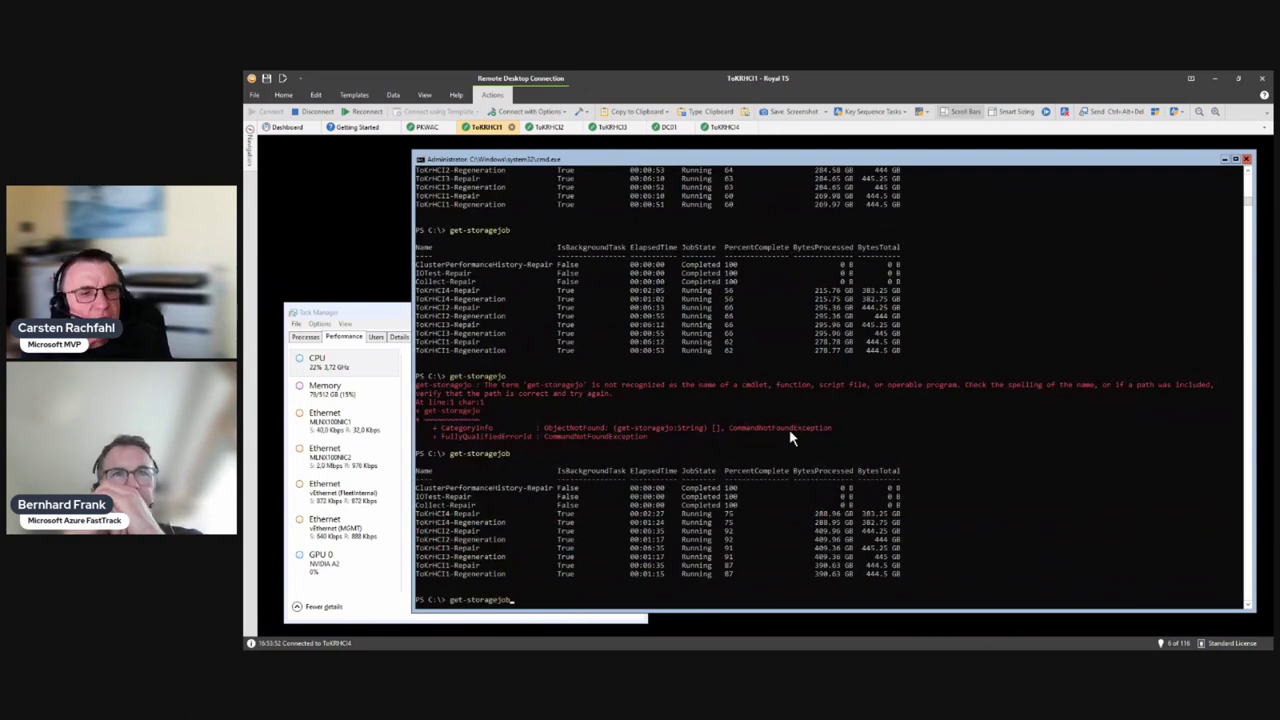
key("BackSpace")
key("BackSpace")
key("BackSpace")
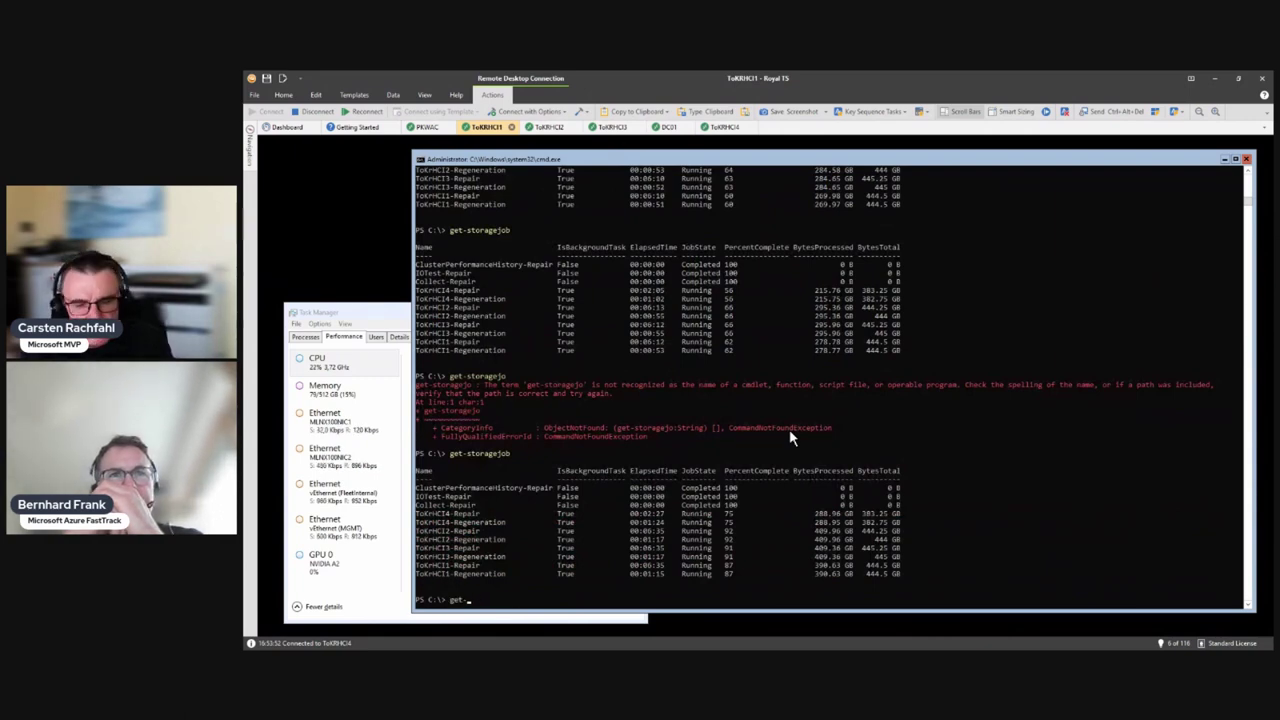
type("virtualdisk")
key("Return")
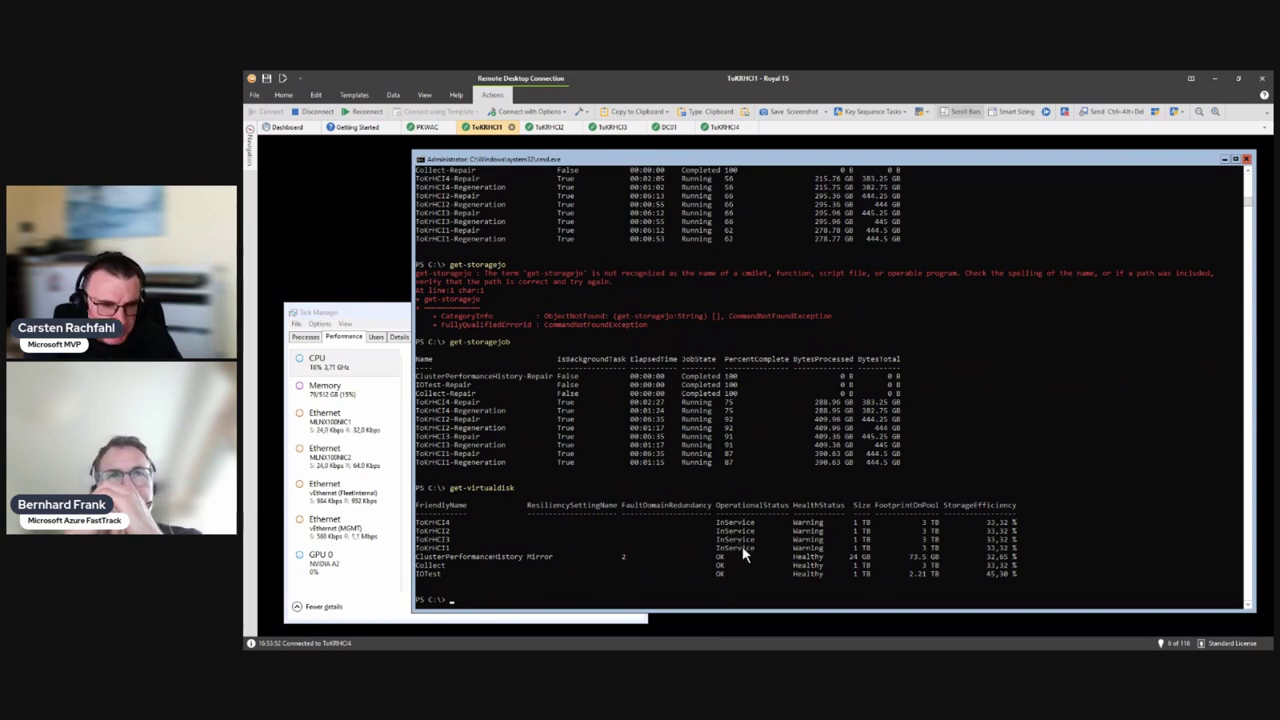
Switch to Windows Admin Center in the PKWAC session and open the volume inventory of tokrcluster.powerkurs.local.
left_click(427, 127)
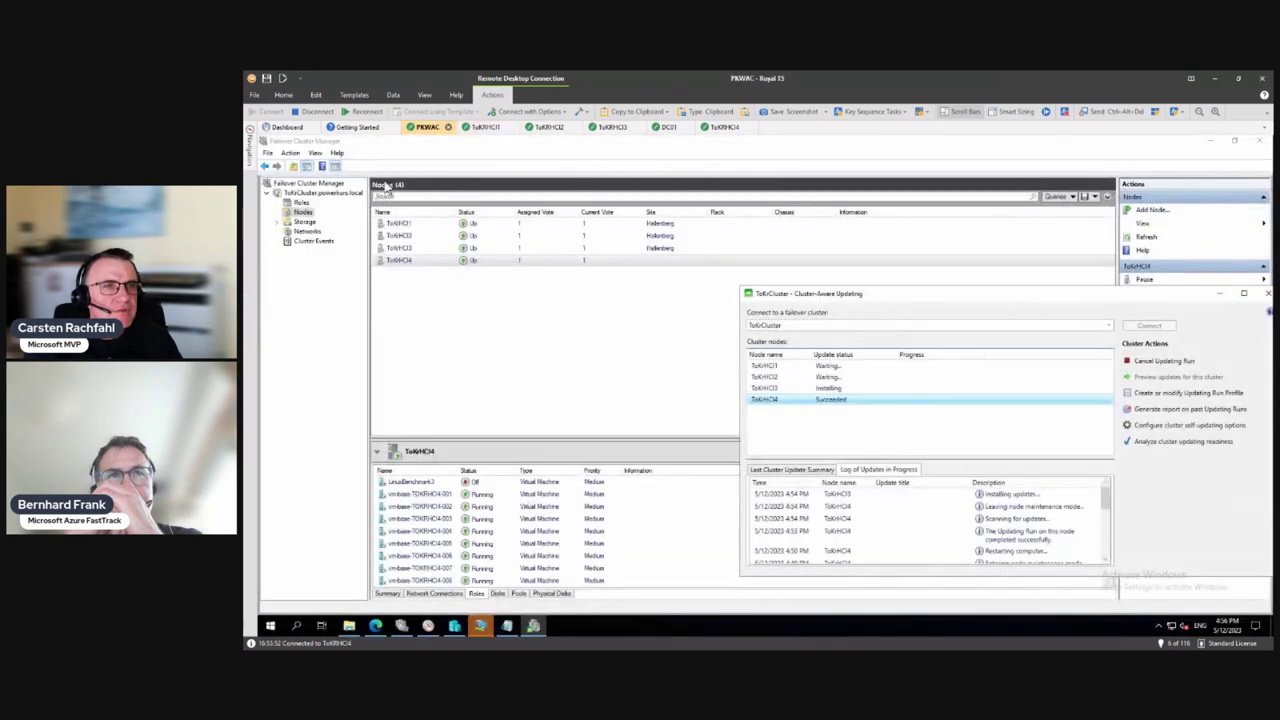
left_click(375, 626)
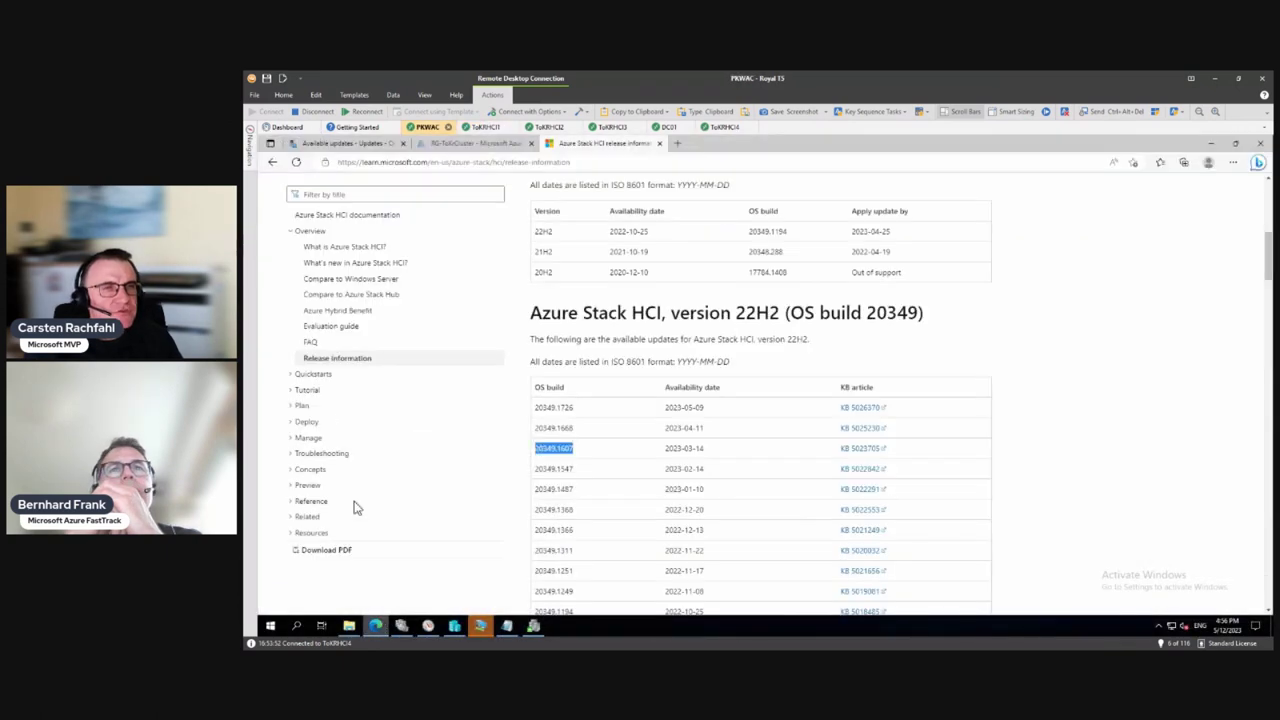
left_click(318, 145)
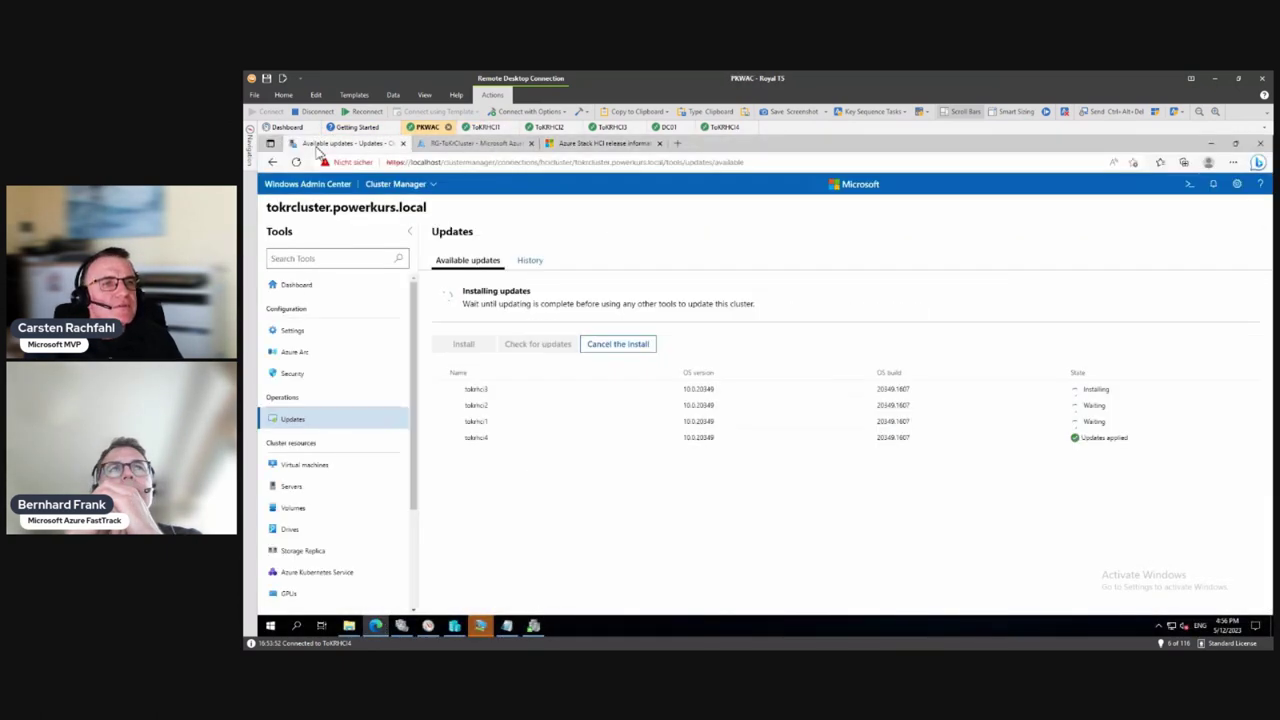
left_click(291, 512)
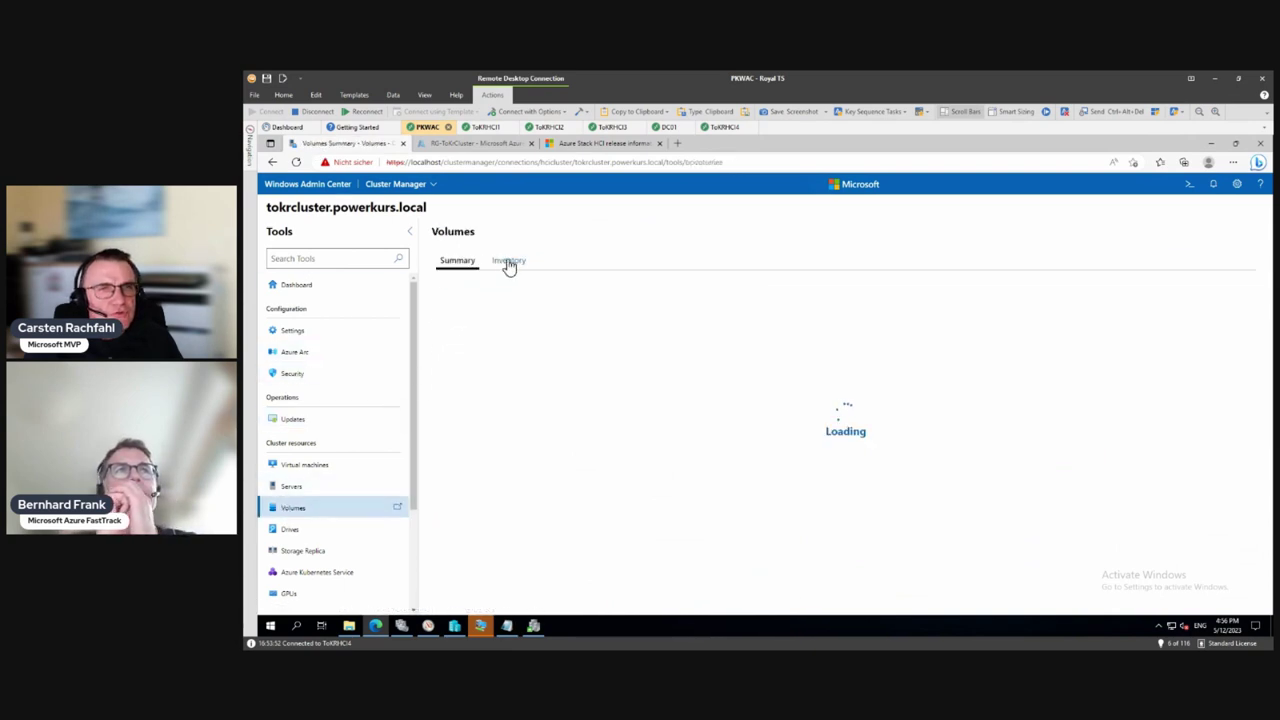
left_click(510, 264)
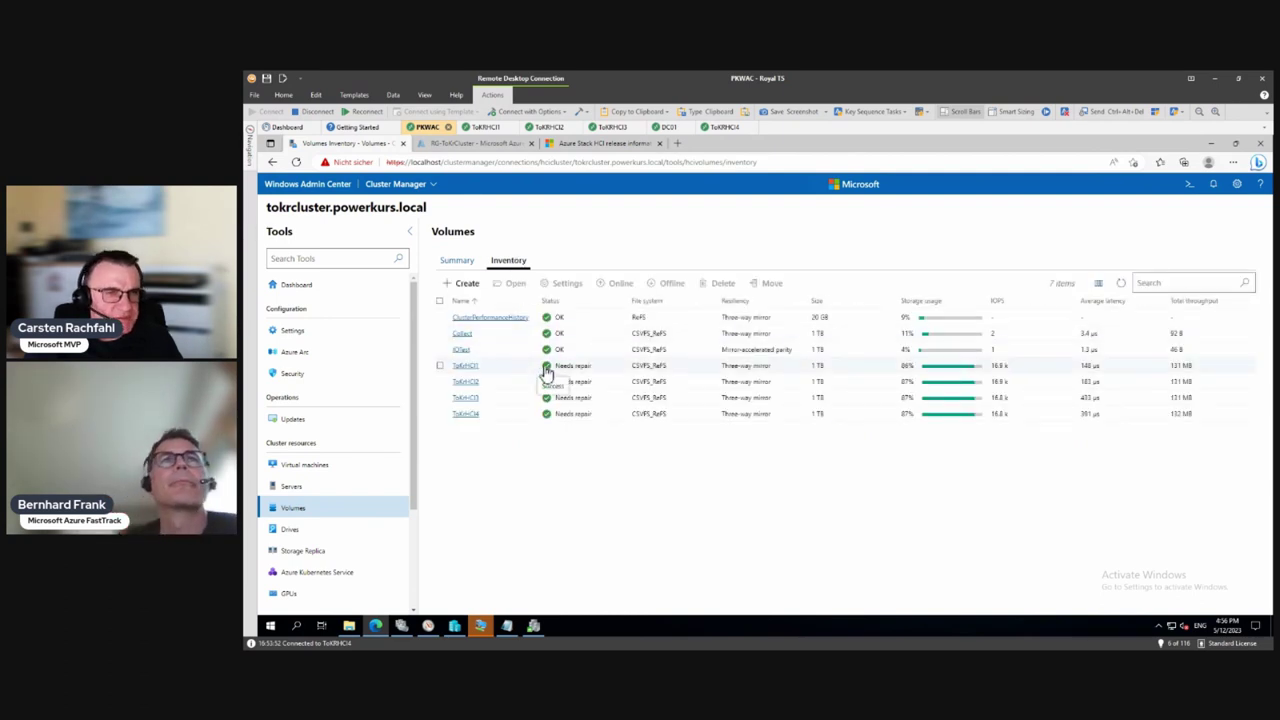
Review the details of volumes ToKrHCI3 and ToKrHCI2, including the informational alert details of ToKrHCI2.
left_click(463, 402)
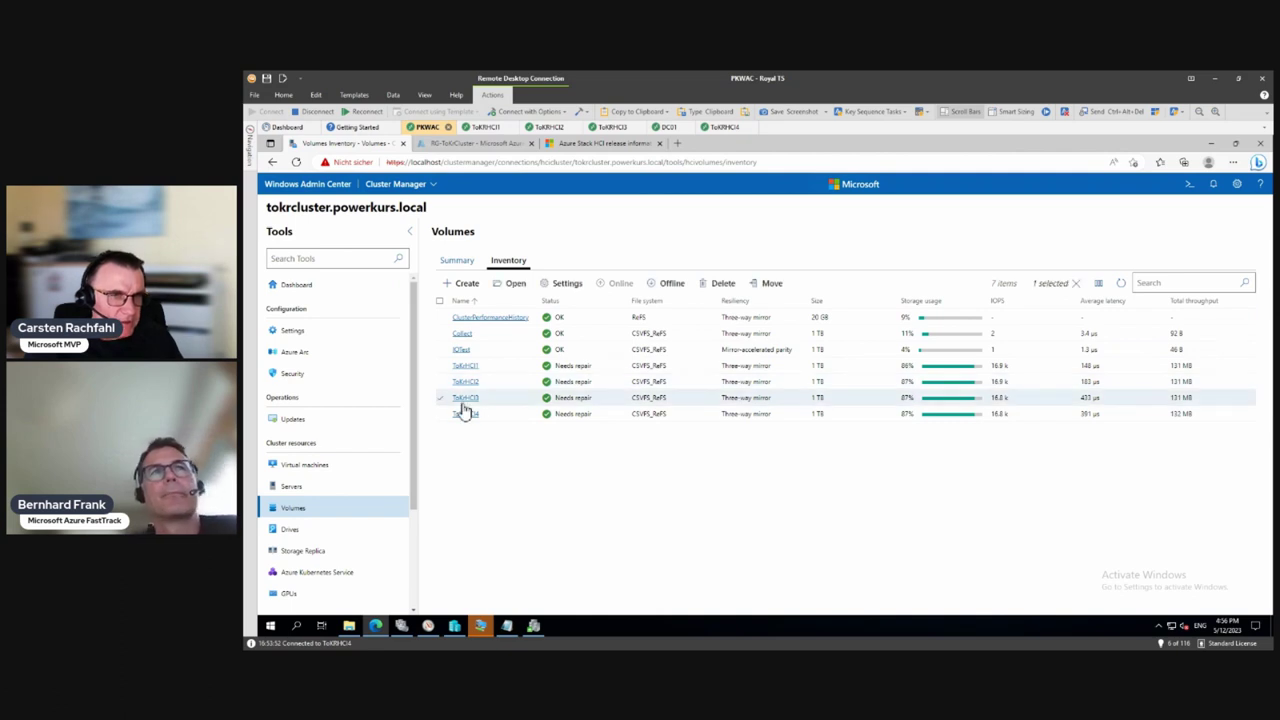
left_click(468, 400)
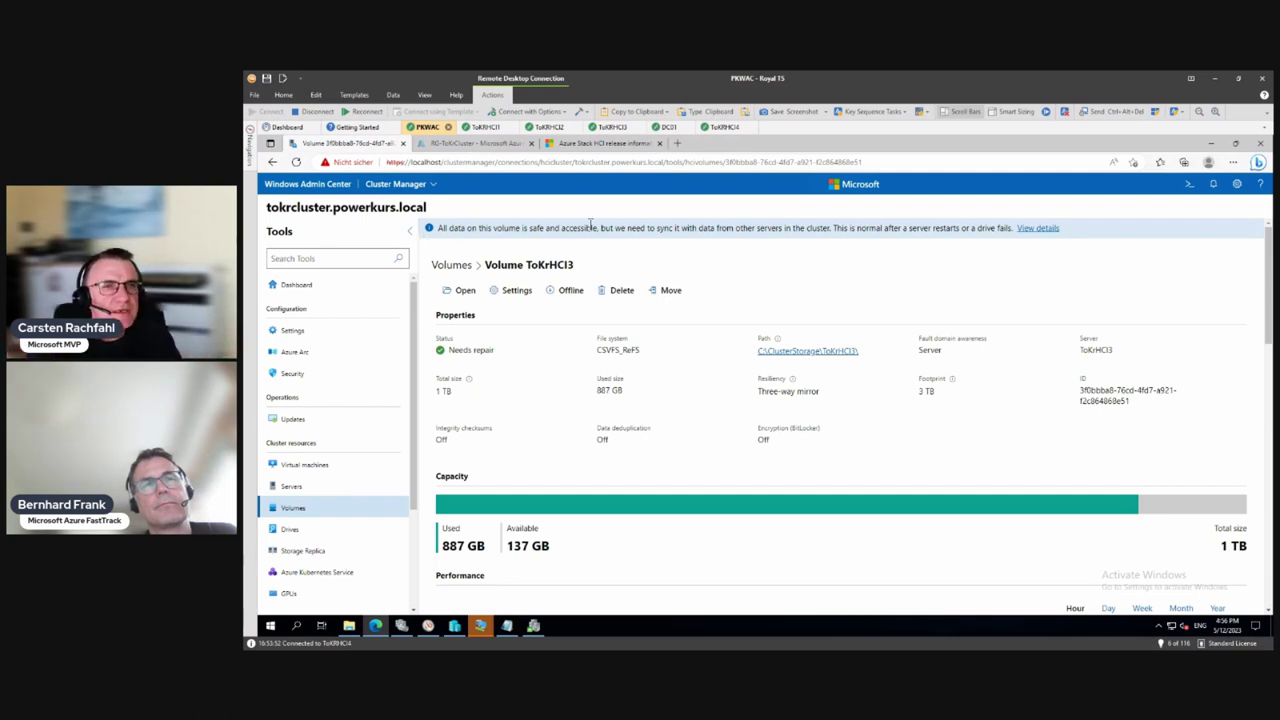
left_click(459, 268)
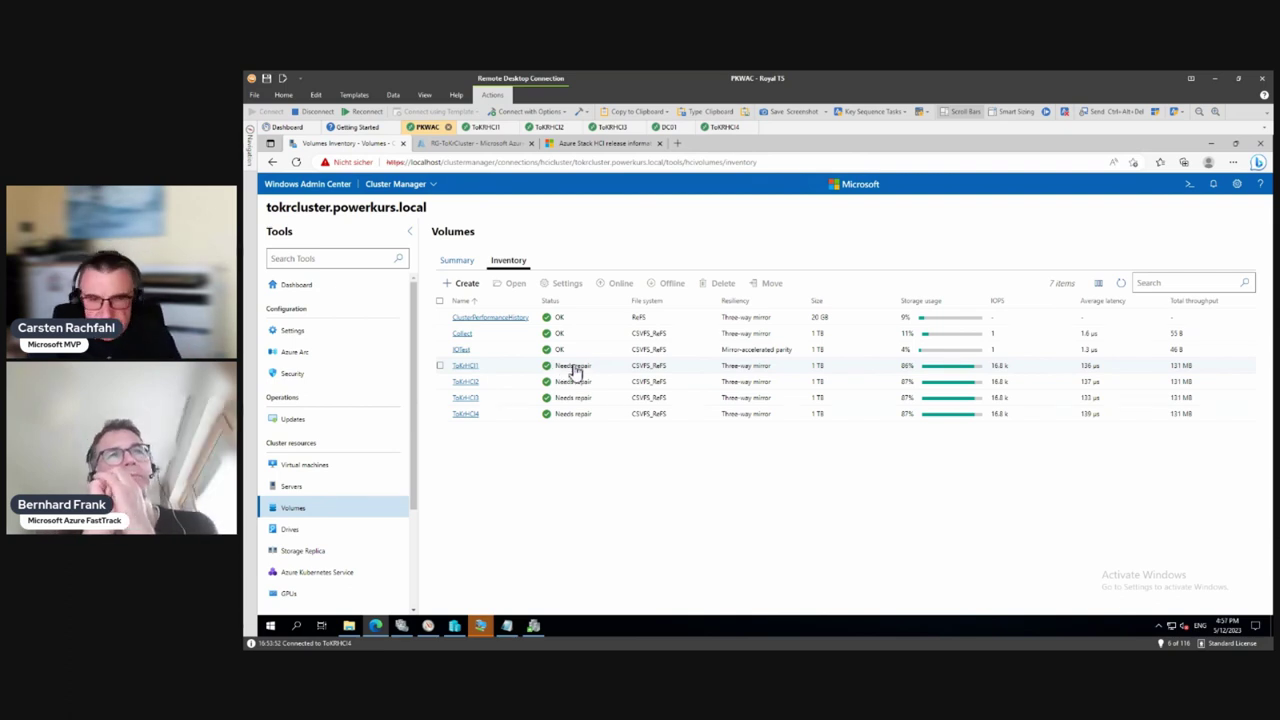
left_click(466, 382)
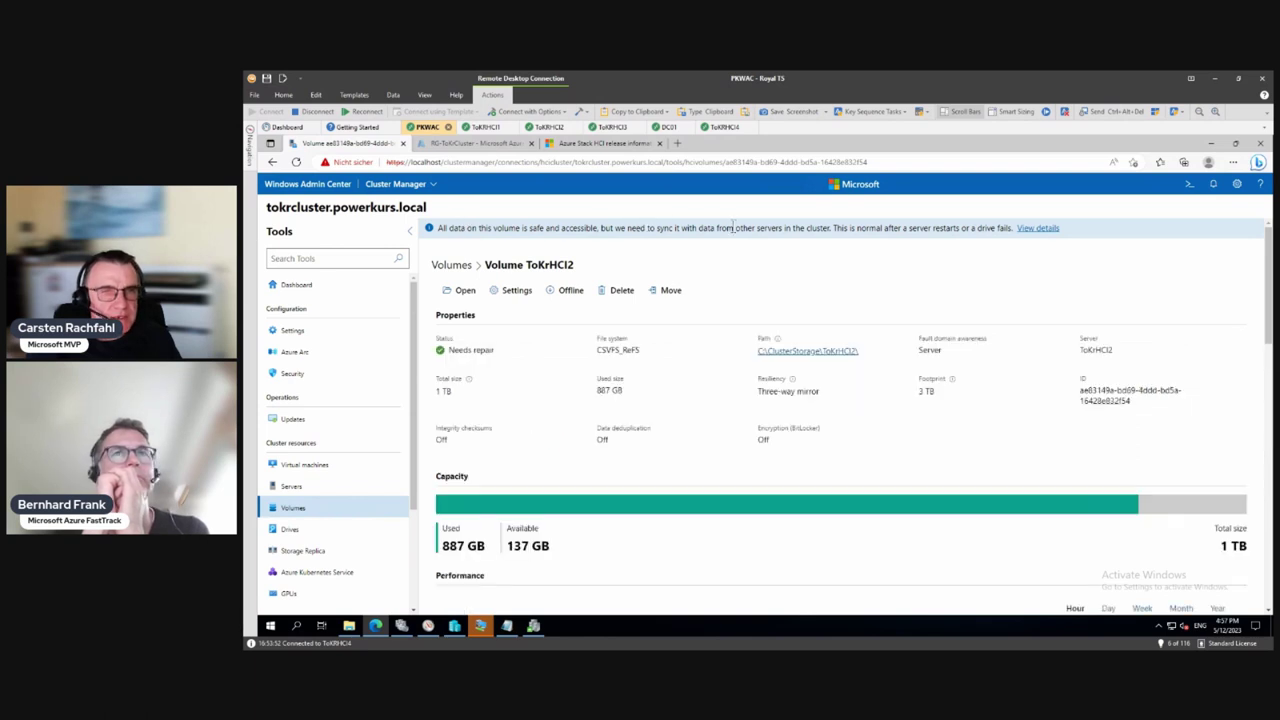
left_click(1037, 230)
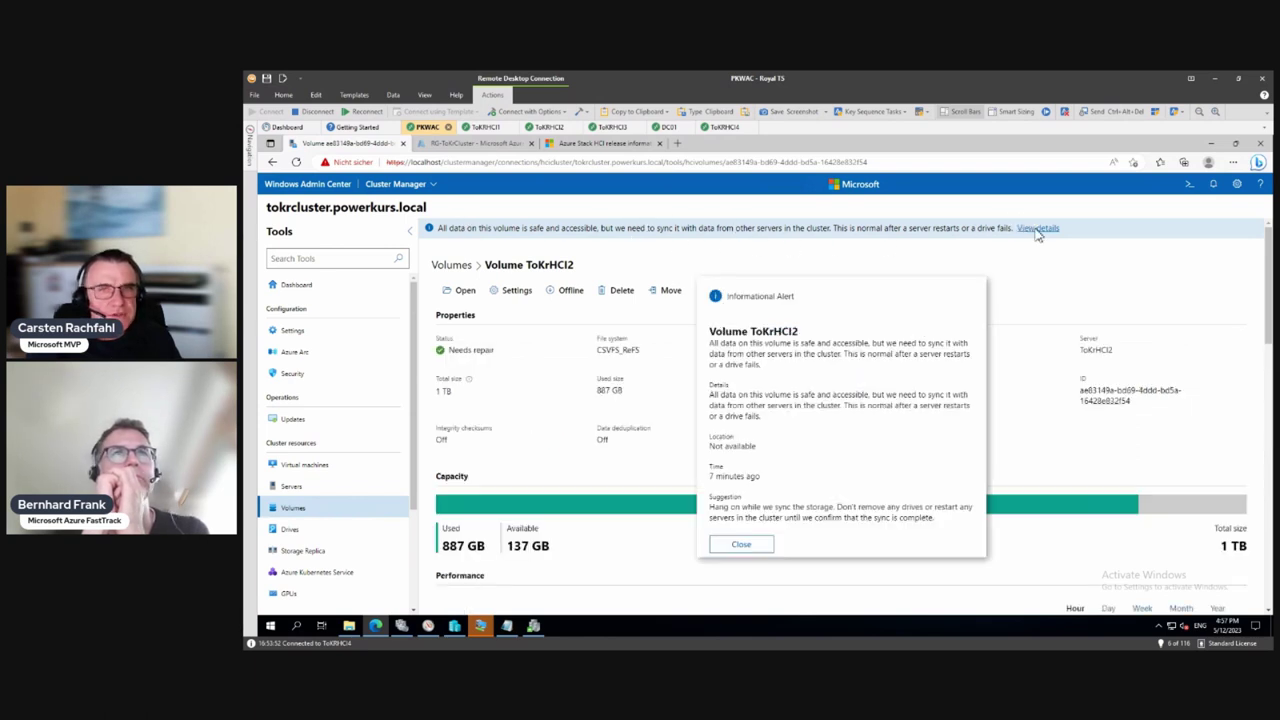
left_click(745, 545)
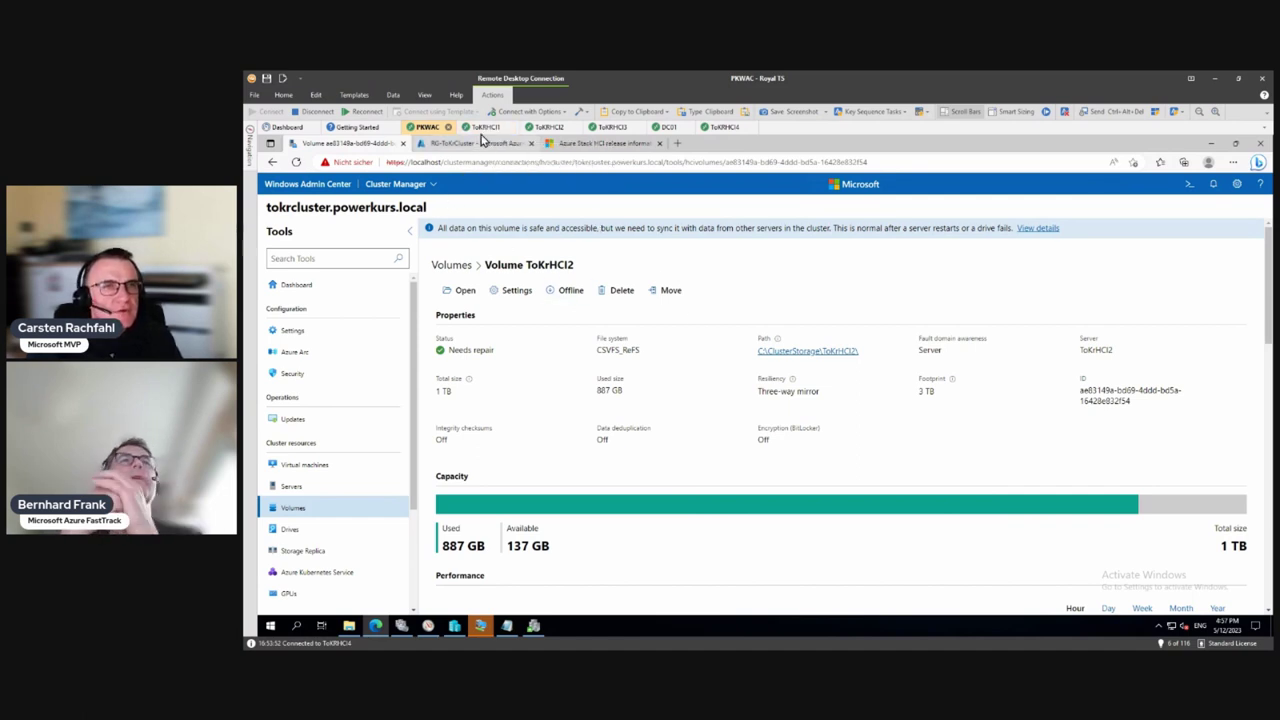
Open the cluster's available updates page in Windows Admin Center and reload it to recheck the nodes' OS builds.
left_click(289, 421)
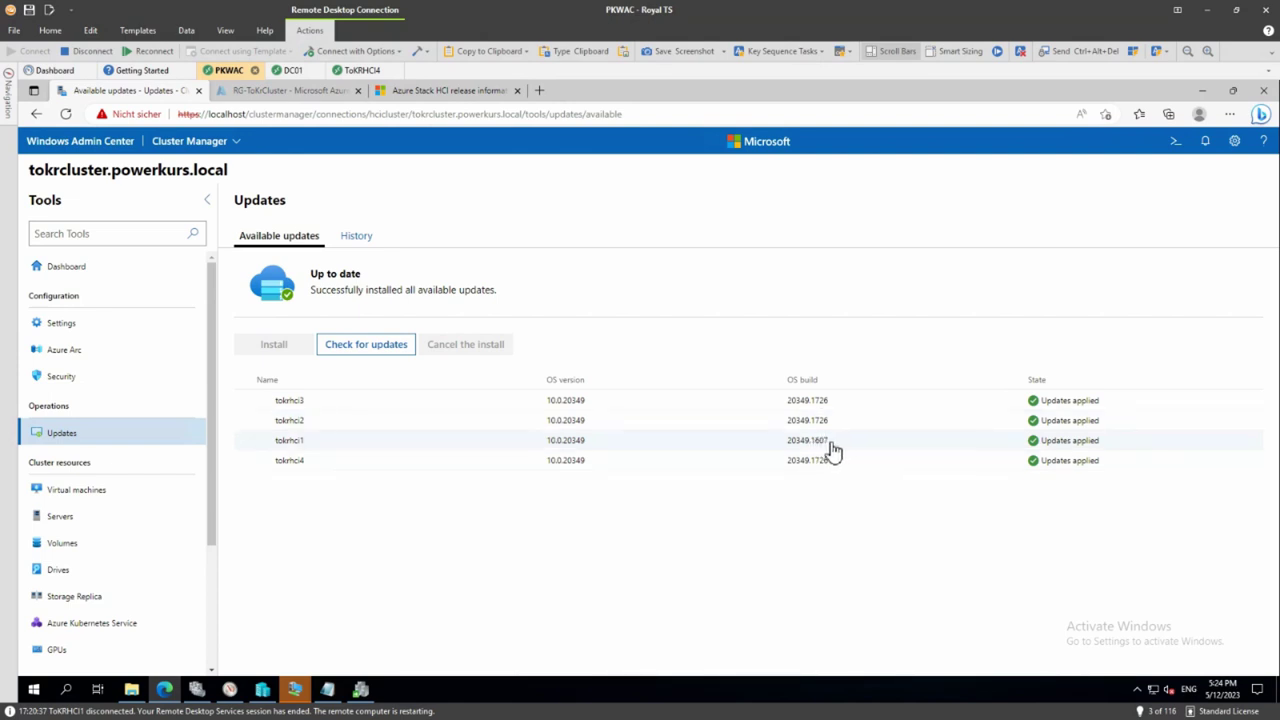
left_click(66, 114)
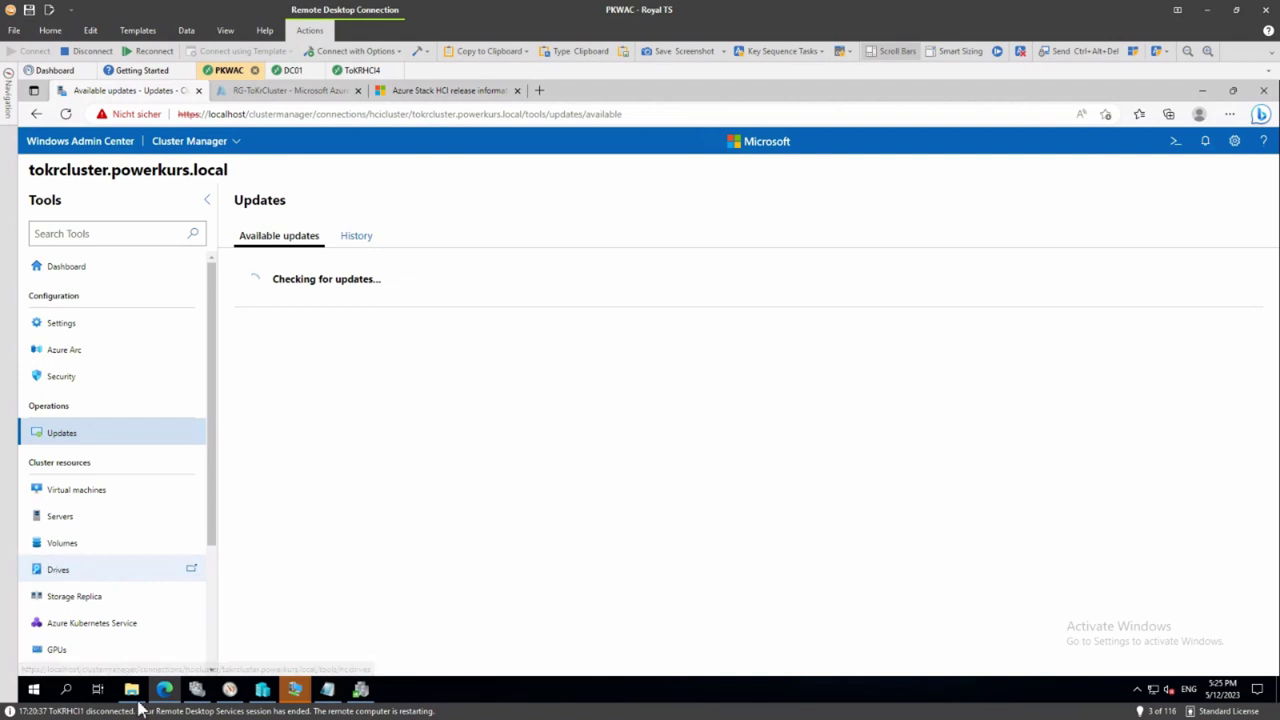
Switch to Failover Cluster Manager and review the status and owner node of all cluster roles, including vm-base-TOKRHCI4-035.
left_click(196, 688)
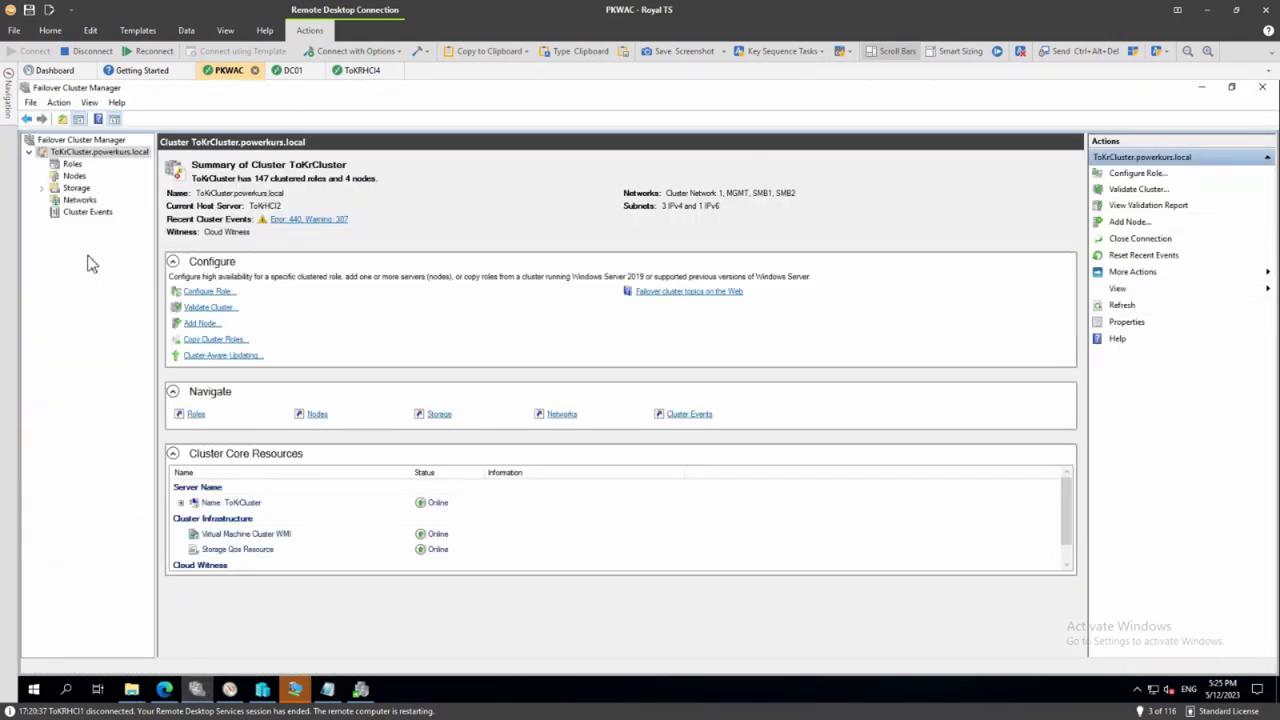
left_click(68, 163)
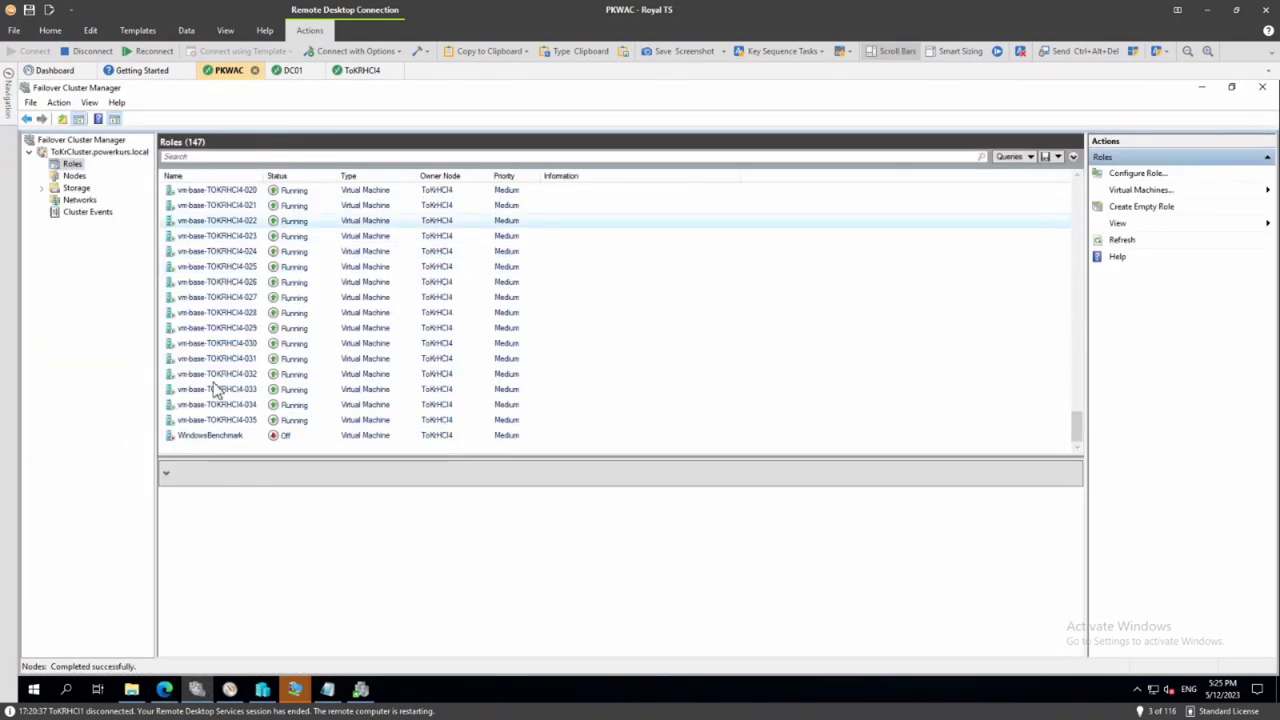
left_click(395, 424)
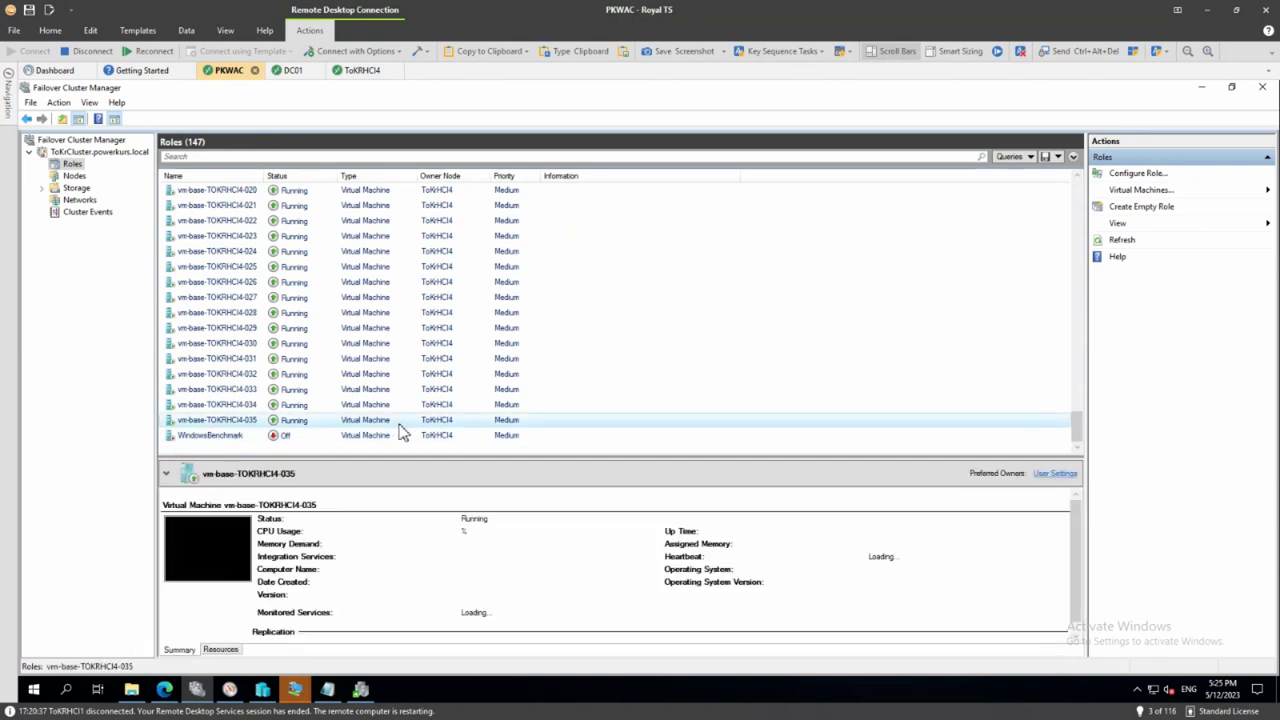
scroll(401, 423, "up", 6)
scroll(401, 423, "up", 10)
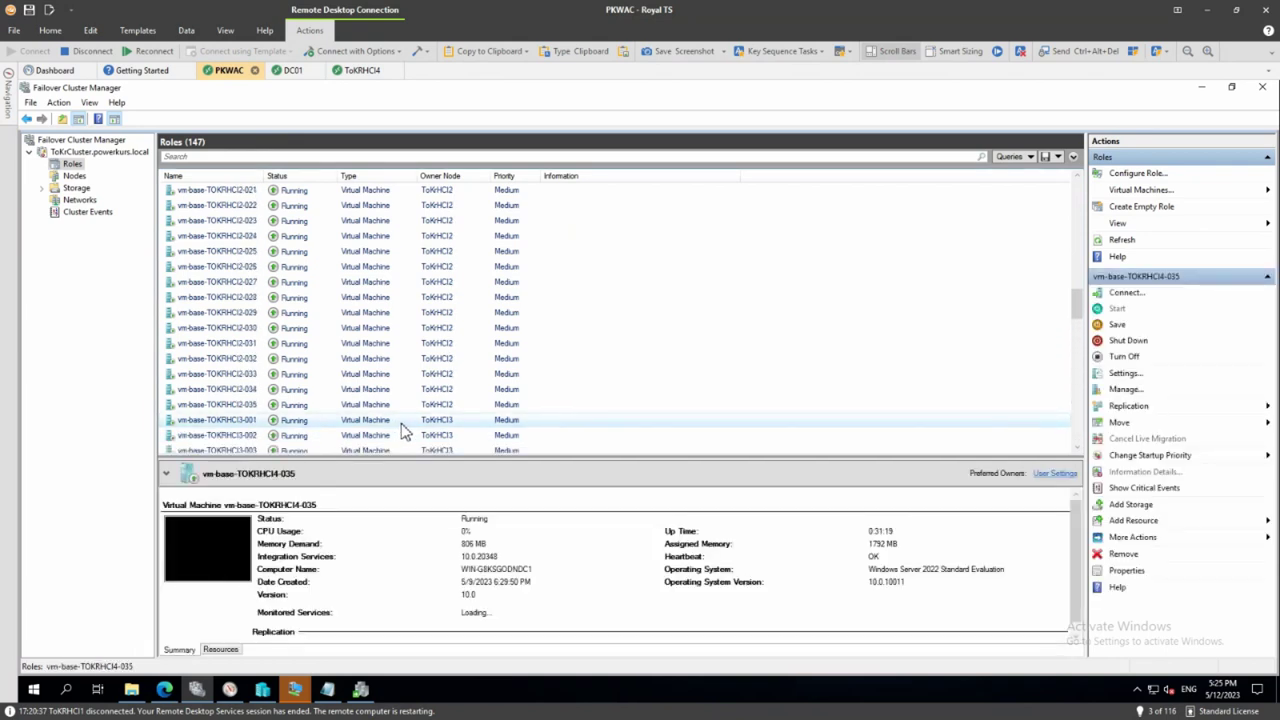
scroll(401, 423, "up", 10)
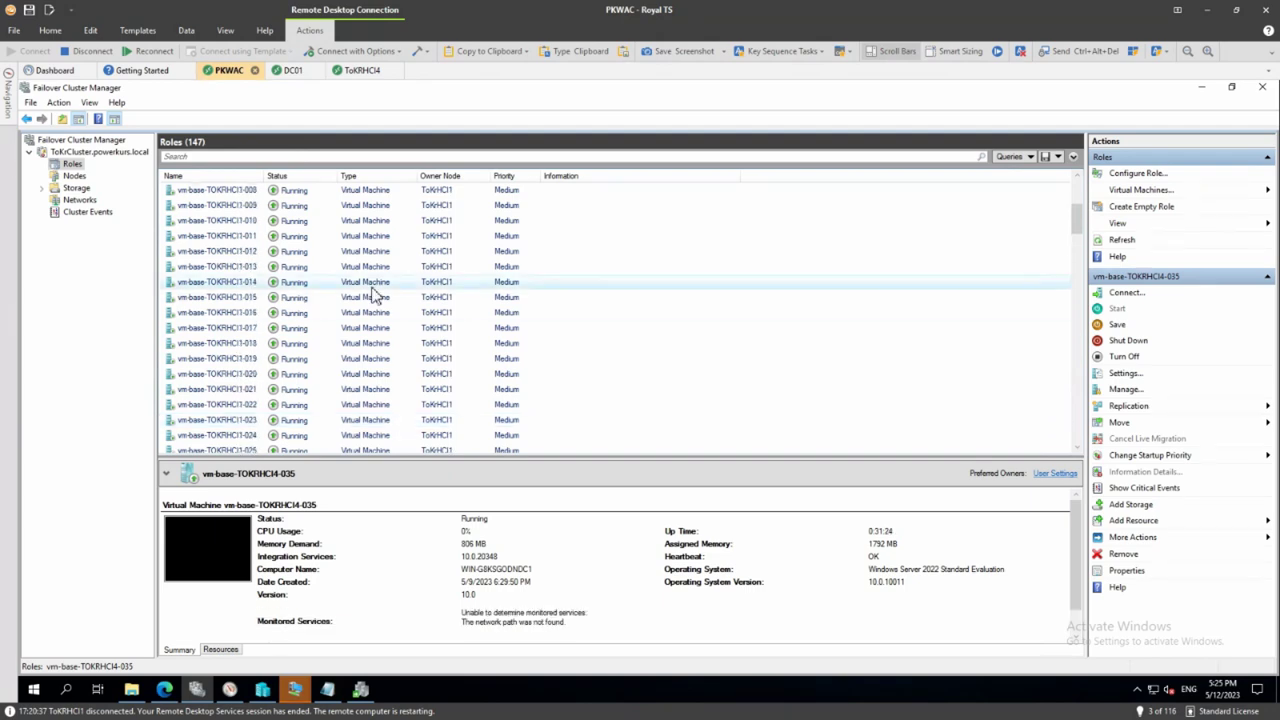
scroll(370, 286, "up", 7)
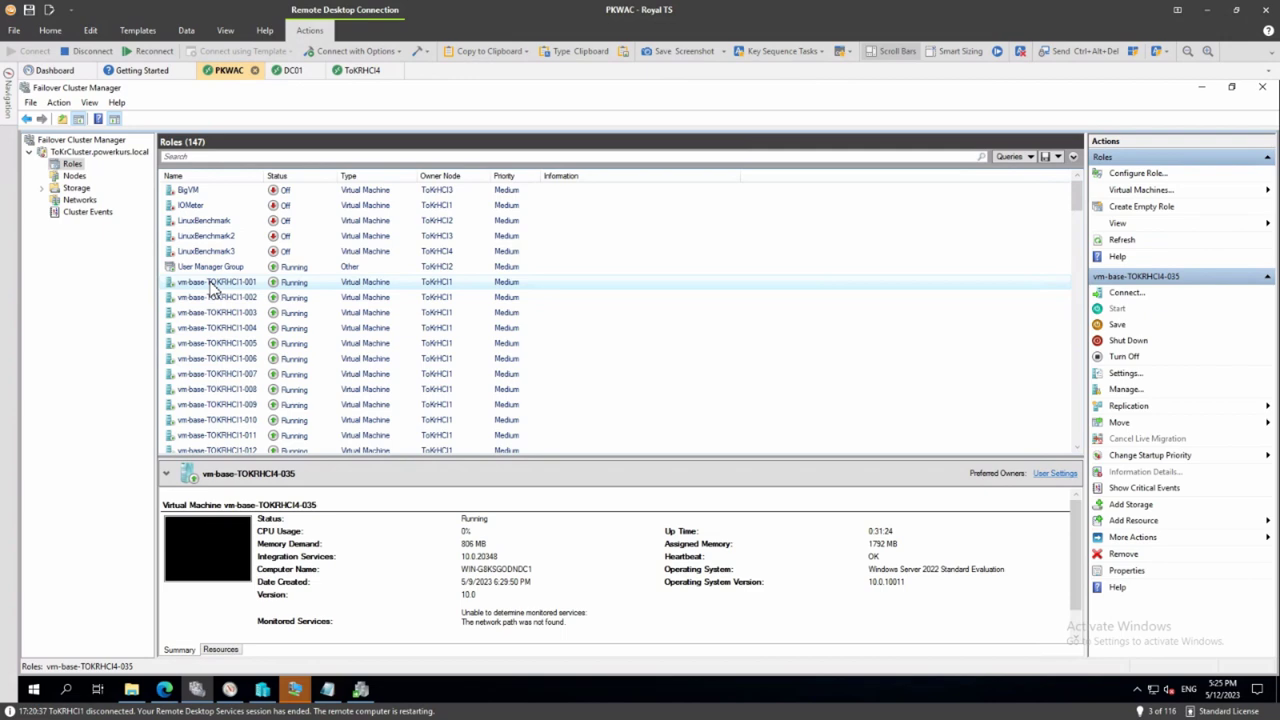
Connect to the ToKRHCI1 node in Royal TS and exit its SConfig menu with option 15 to the PowerShell prompt.
mouse_move(8, 100)
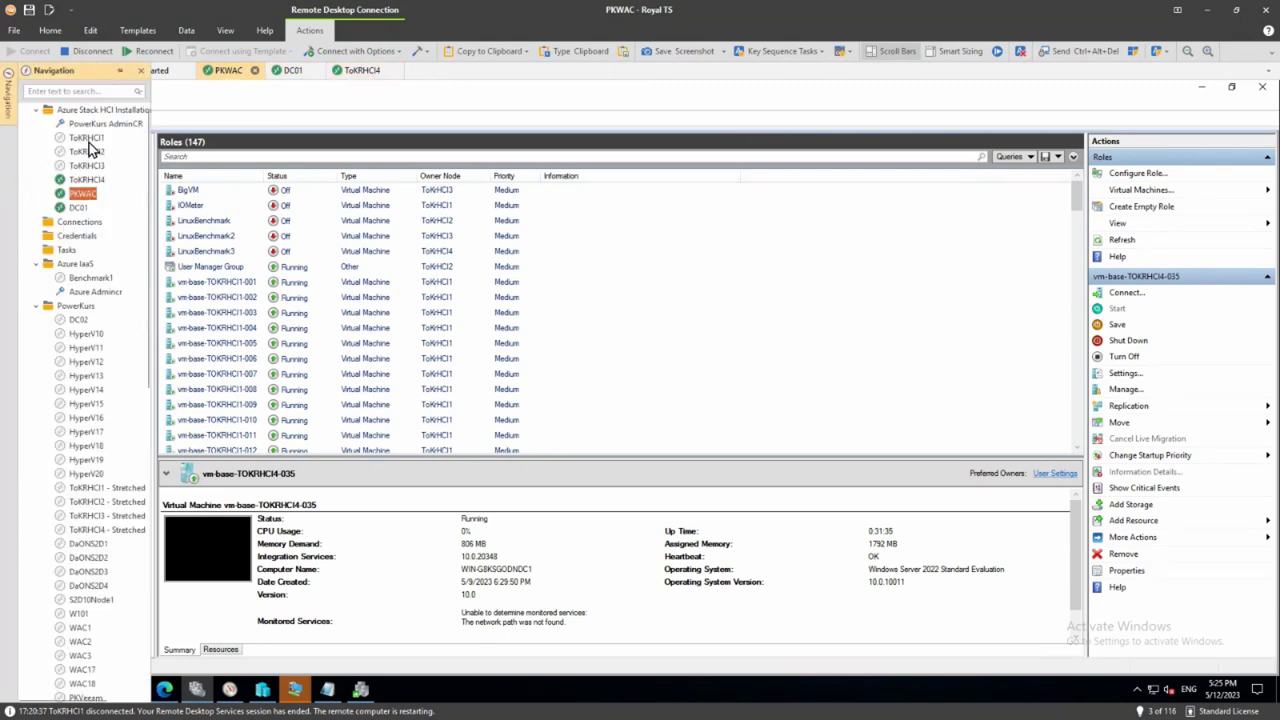
double_click(88, 140)
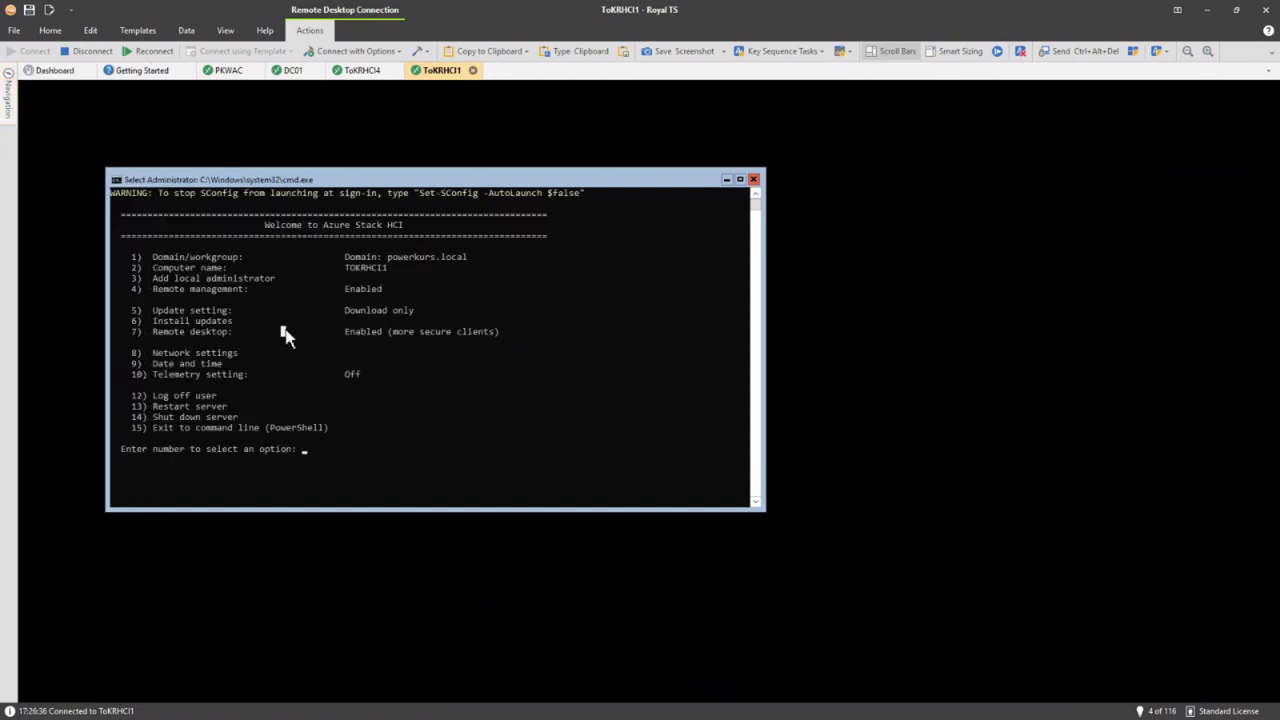
type("15")
key("Return")
key("Return")
key("Return")
key("Return")
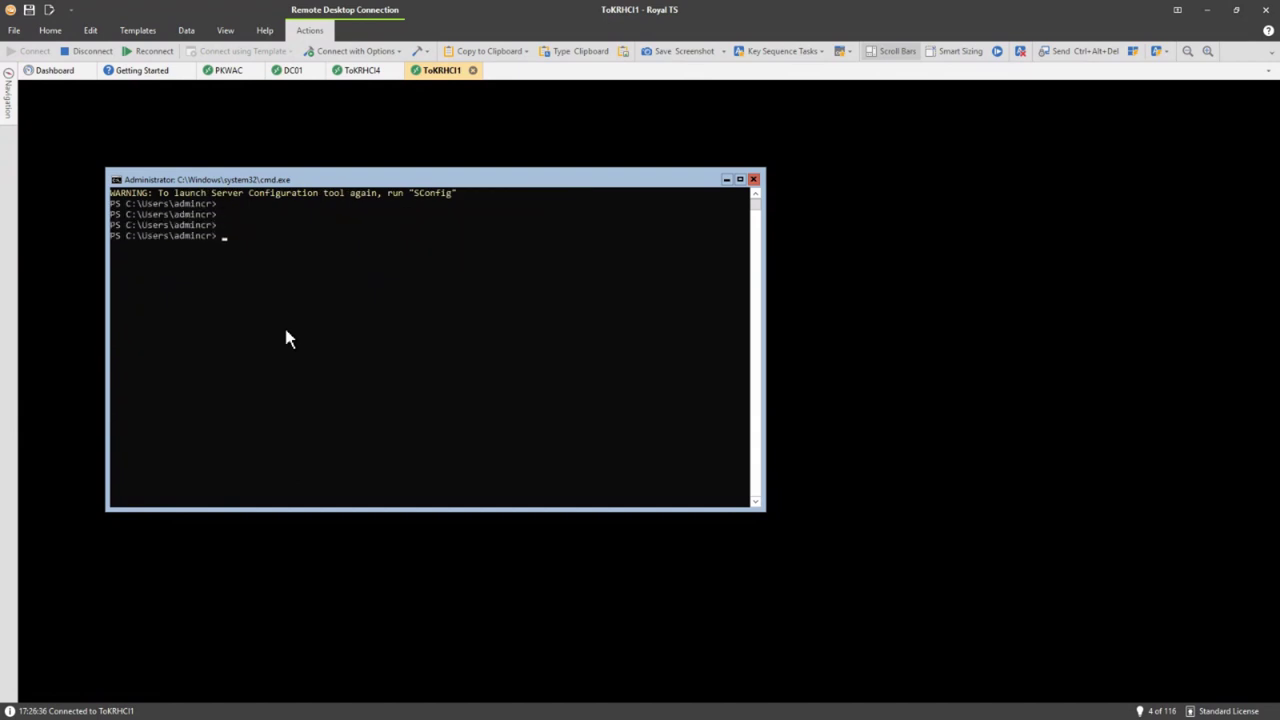
Run the autocompleted watch-fl command on ToKRHCI1 to monitor CSV IOPS, bandwidth and latency, and widen the console window.
type("watch-fl")
key("Tab")
key("Return")
left_click_drag(766, 511, 1075, 534)
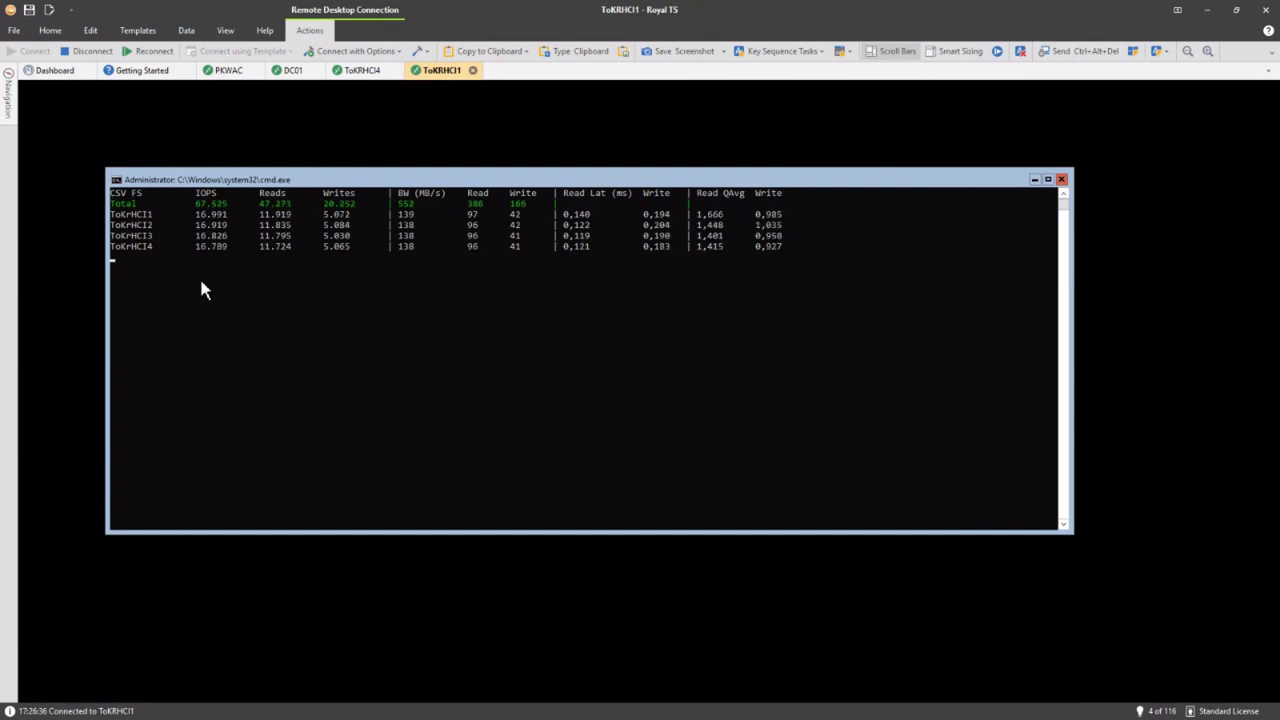
Switch to Windows Admin Center in the PKWAC session and check again for updates for tokrcluster.powerkurs.local.
left_click(224, 72)
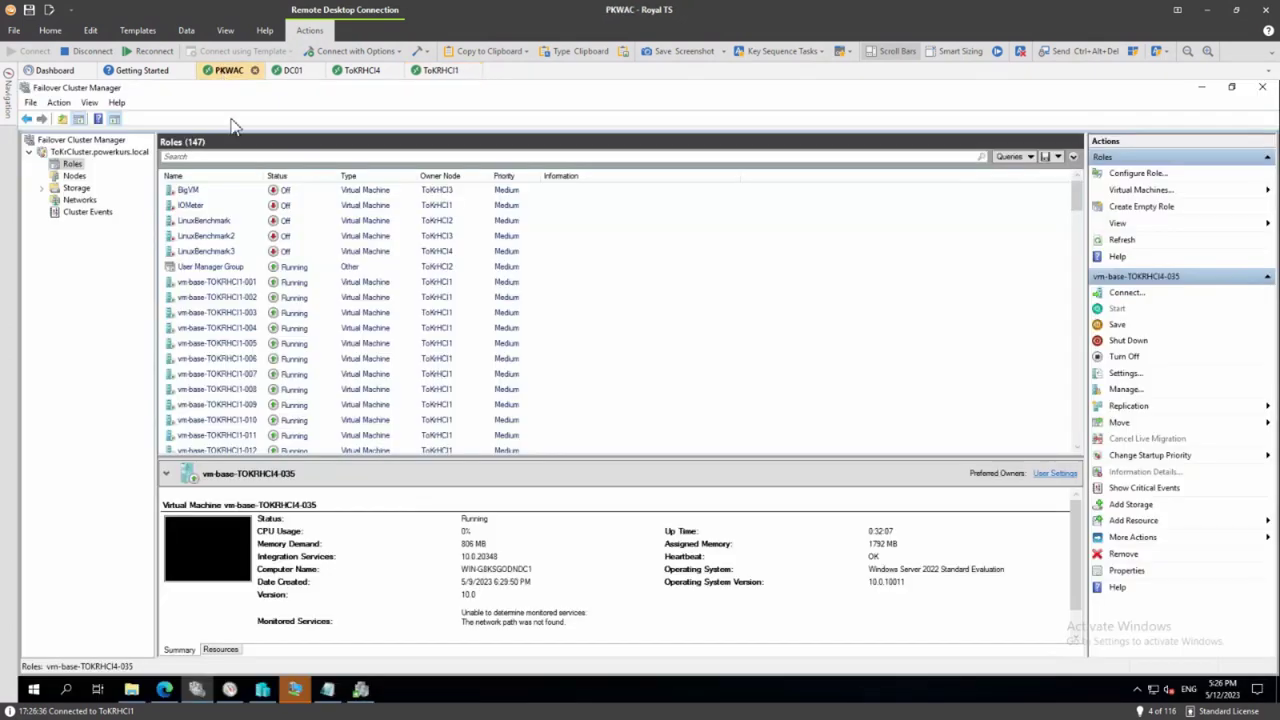
left_click(164, 689)
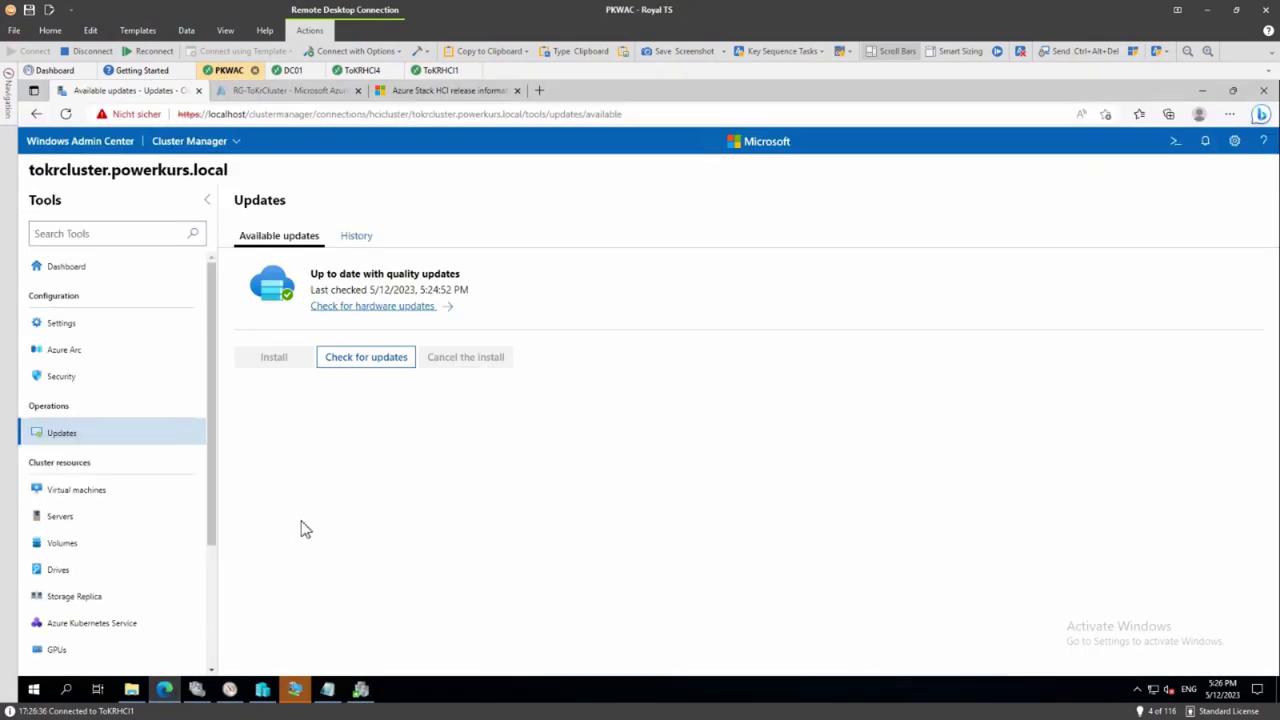
left_click(349, 365)
Review the cluster's update history for 5/12/2023, expanding the entries of ToKrHCI4, ToKrHCI3, ToKrHCI2 and ToKrHCI1.
left_click(359, 240)
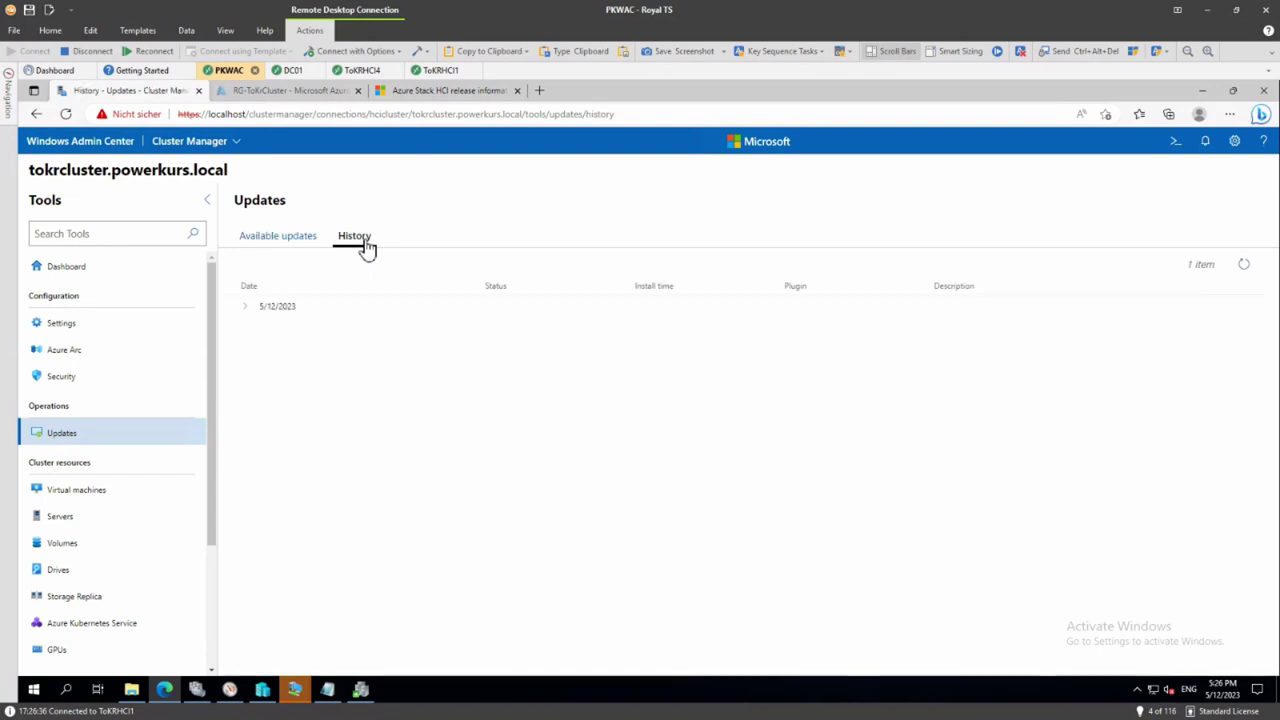
left_click(246, 310)
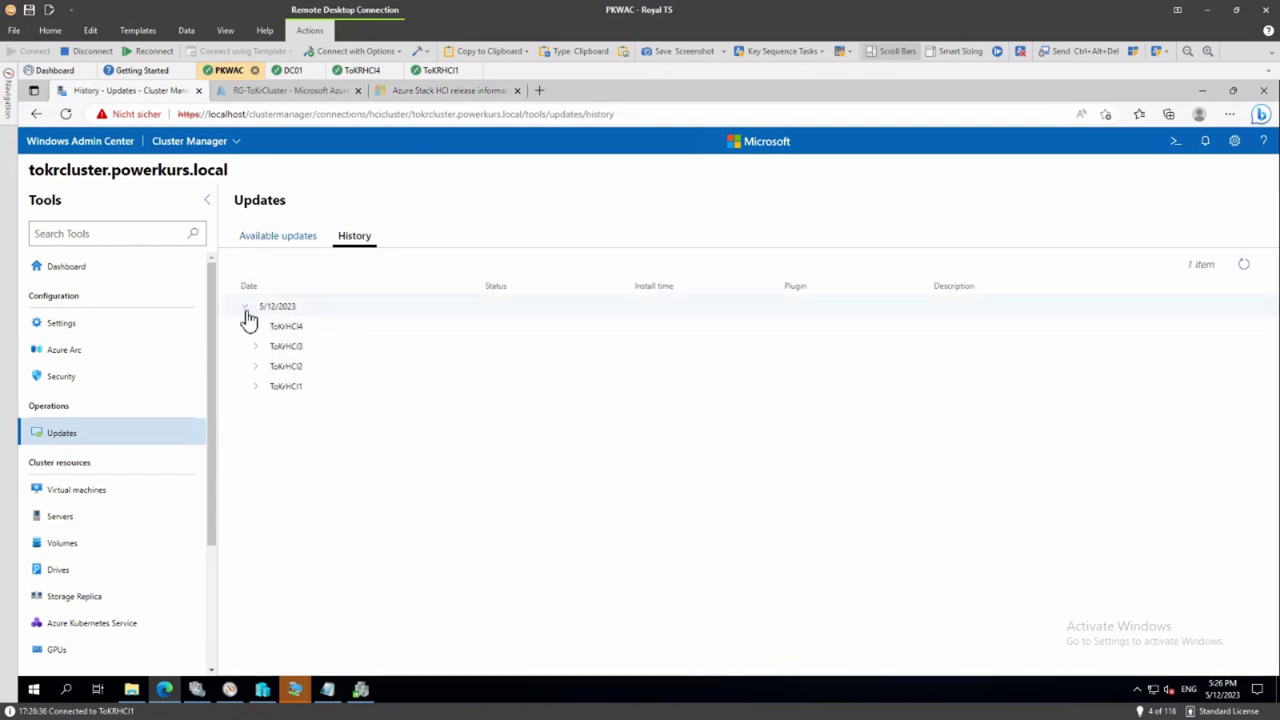
left_click(255, 328)
left_click(257, 389)
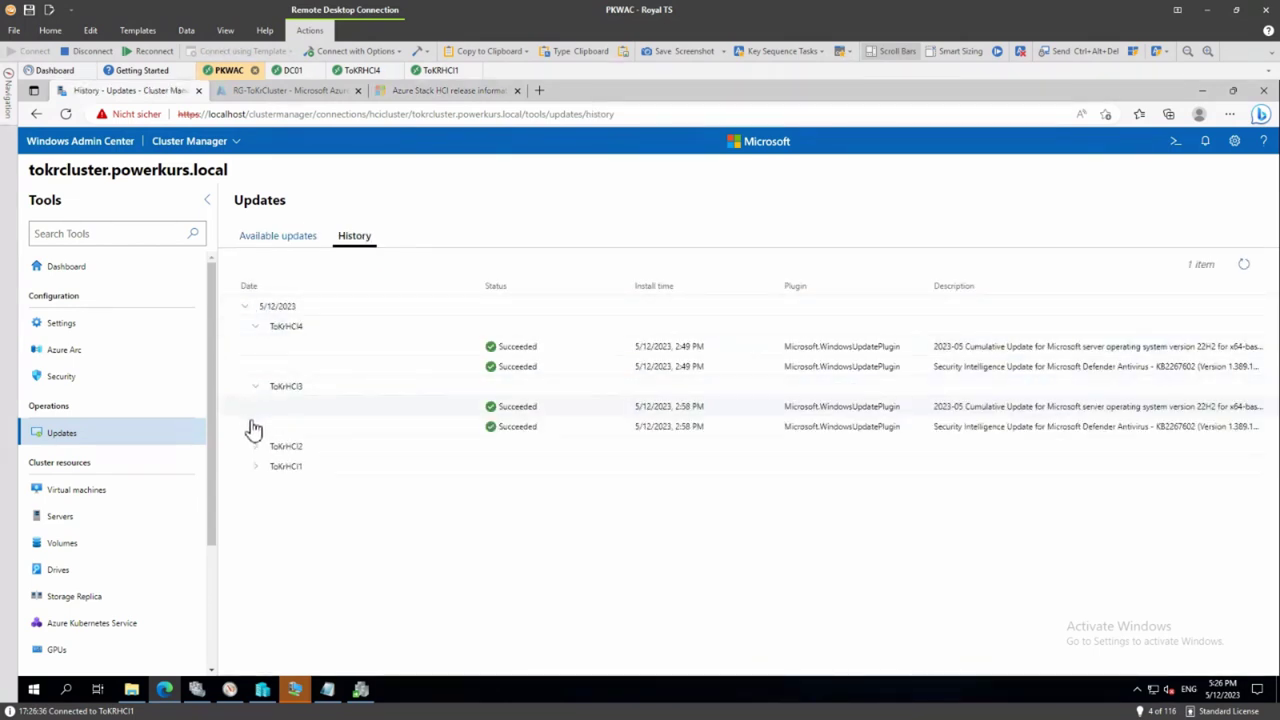
left_click(257, 448)
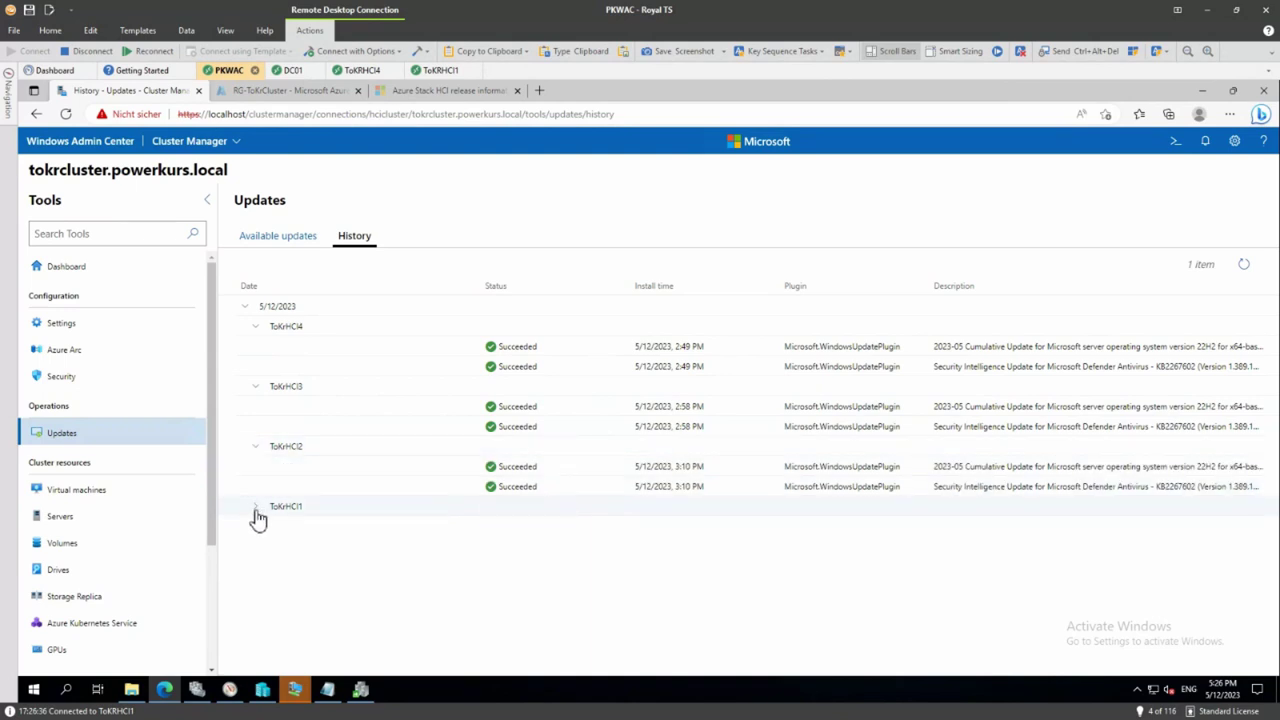
left_click(256, 509)
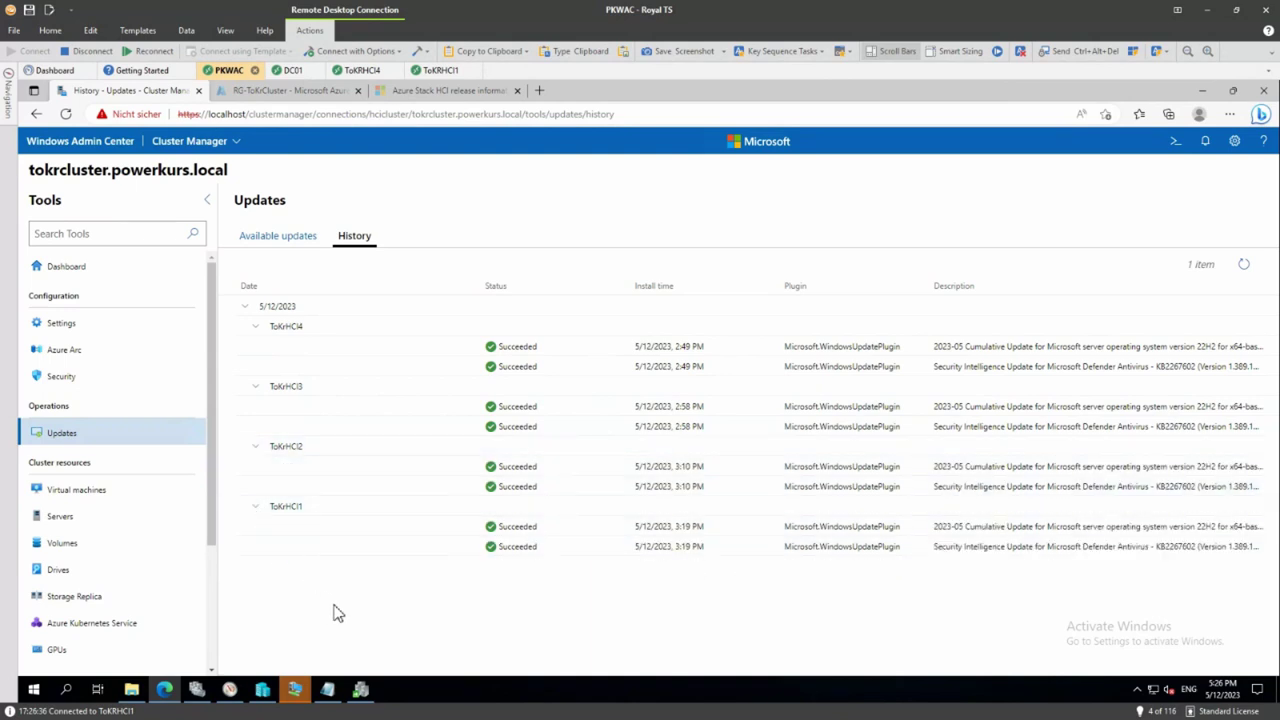